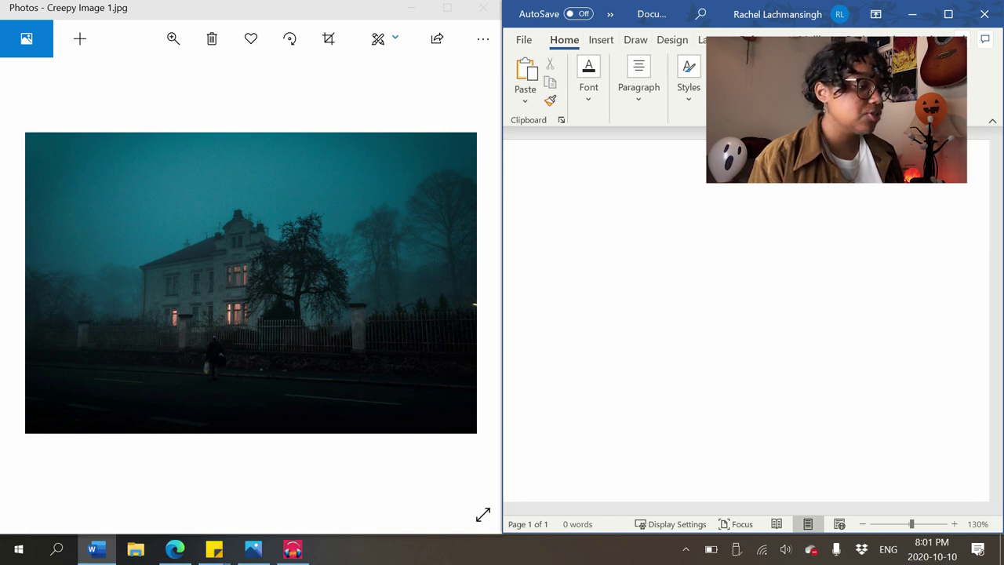
Examine the creepy house photo up close, including the building, its lit windows and the figure carrying a bag
scroll(204, 306, "up", 5)
left_click_drag(220, 290, 274, 347)
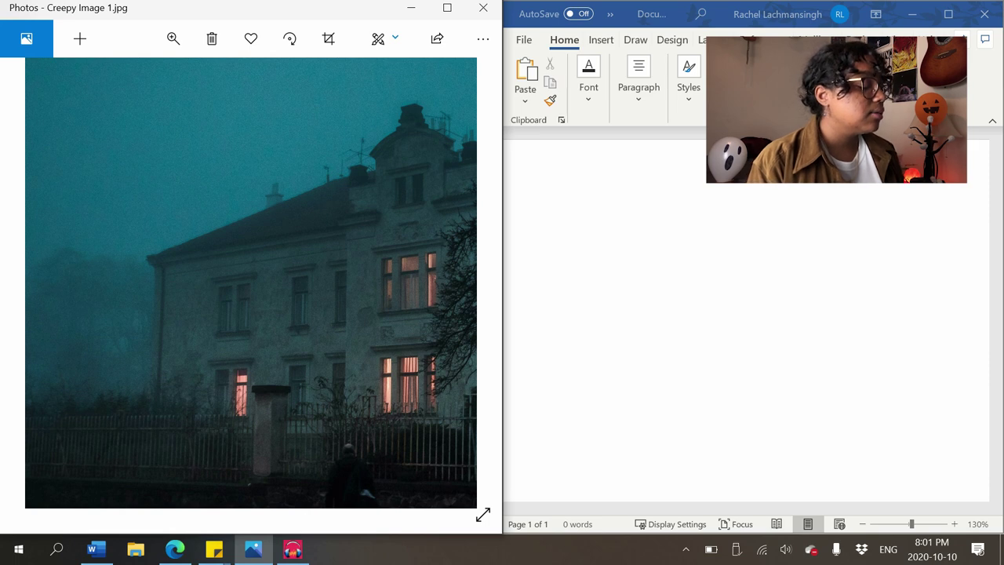
scroll(250, 282, "down", 3)
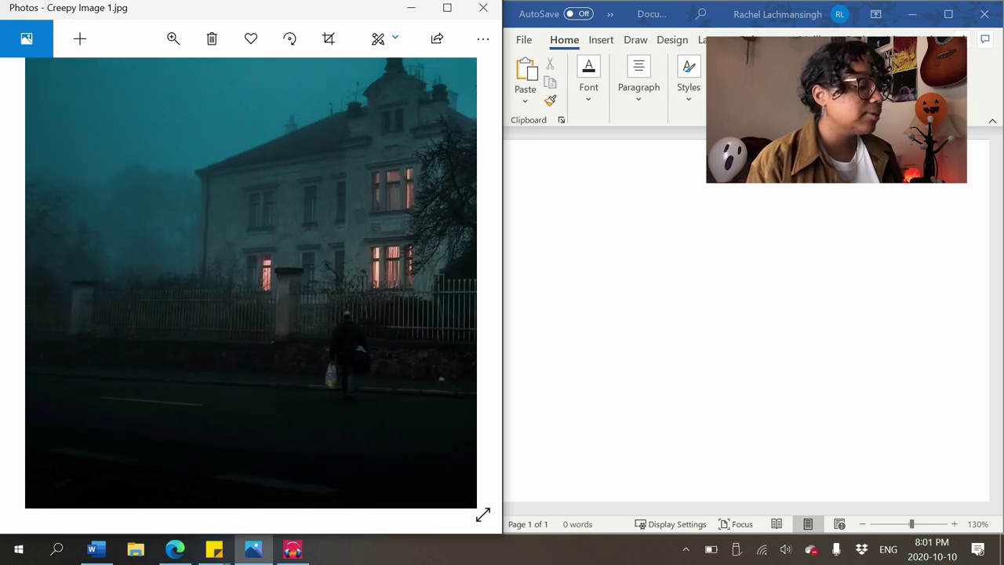
scroll(345, 353, "up", 5)
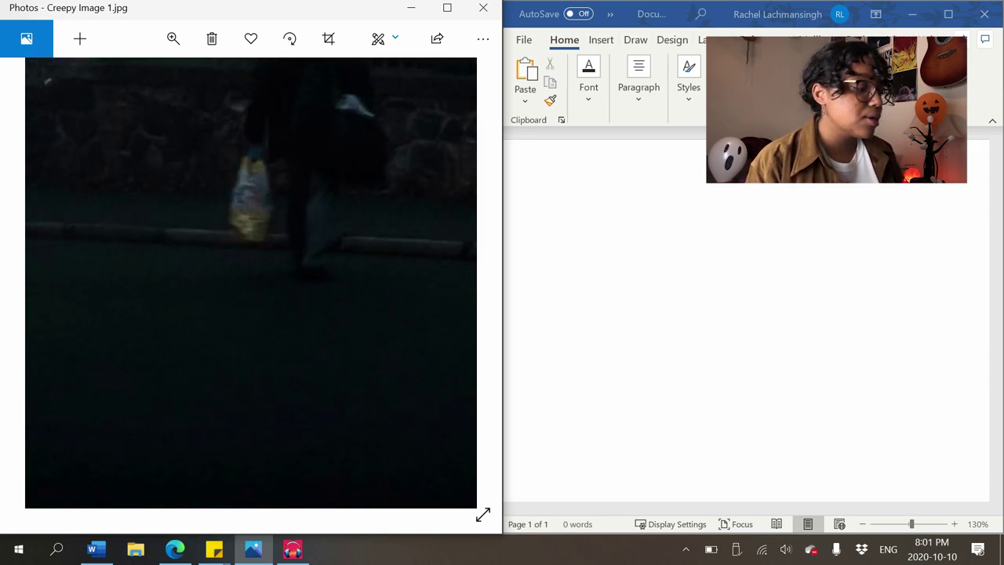
scroll(251, 282, "down", 5)
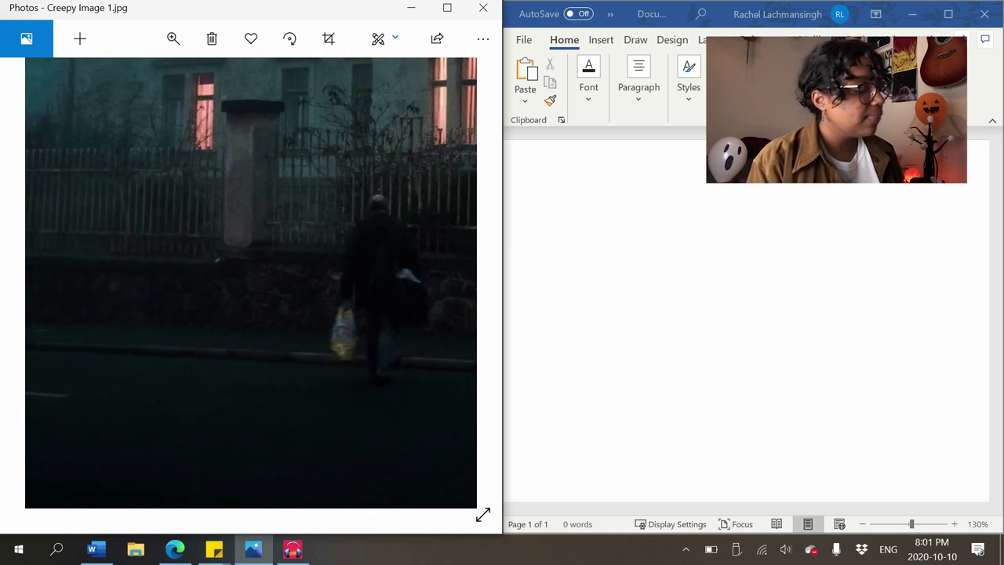
scroll(251, 283, "down", 4)
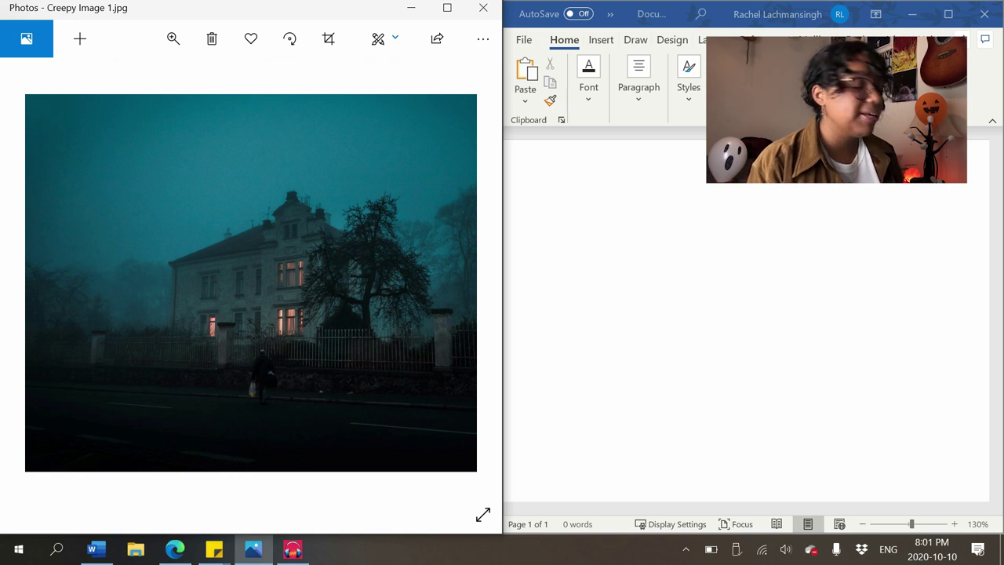
scroll(251, 282, "up", 5)
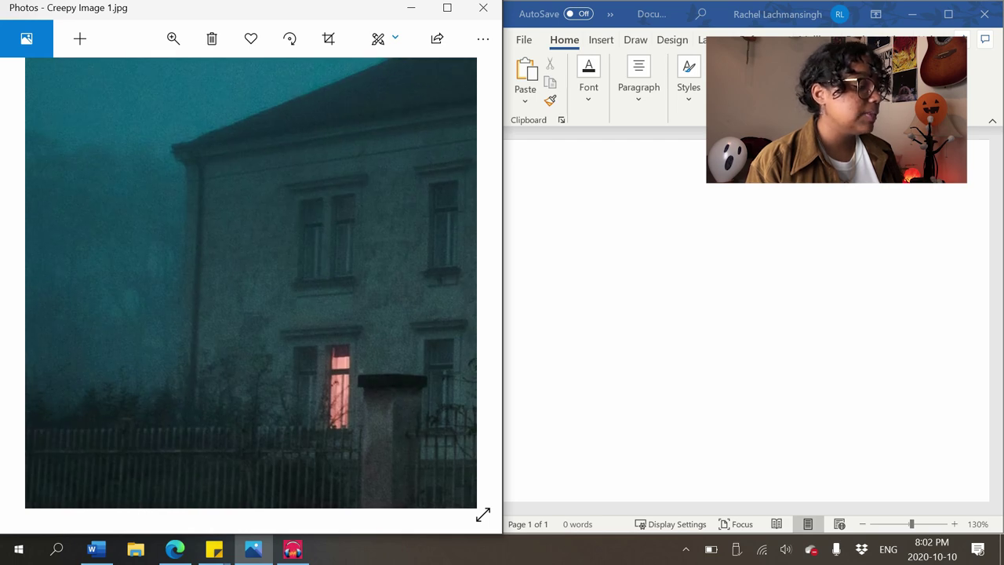
left_click_drag(251, 282, 248, 236)
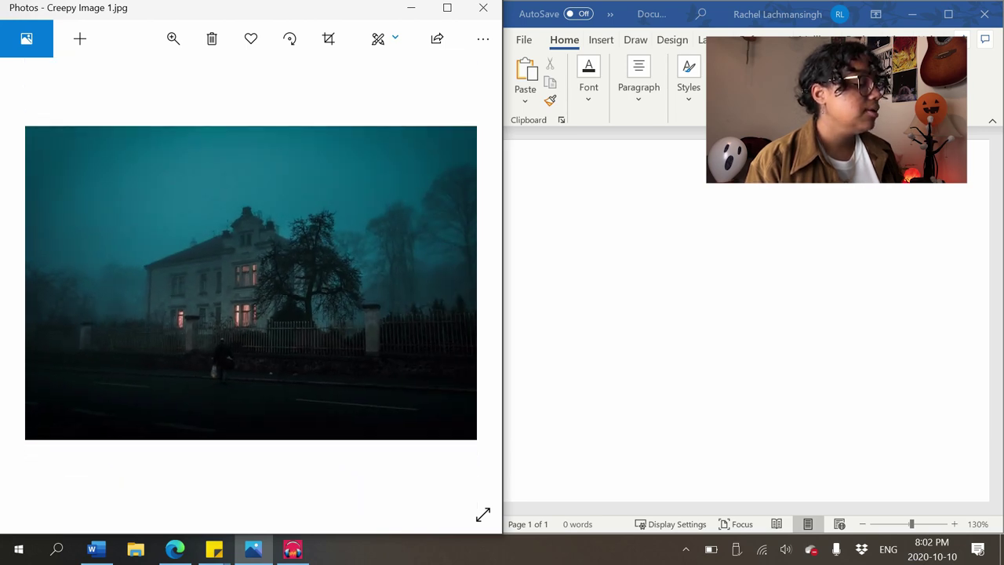
Begin the description in the blank Word document with "Cyan dredges"
left_click(541, 246)
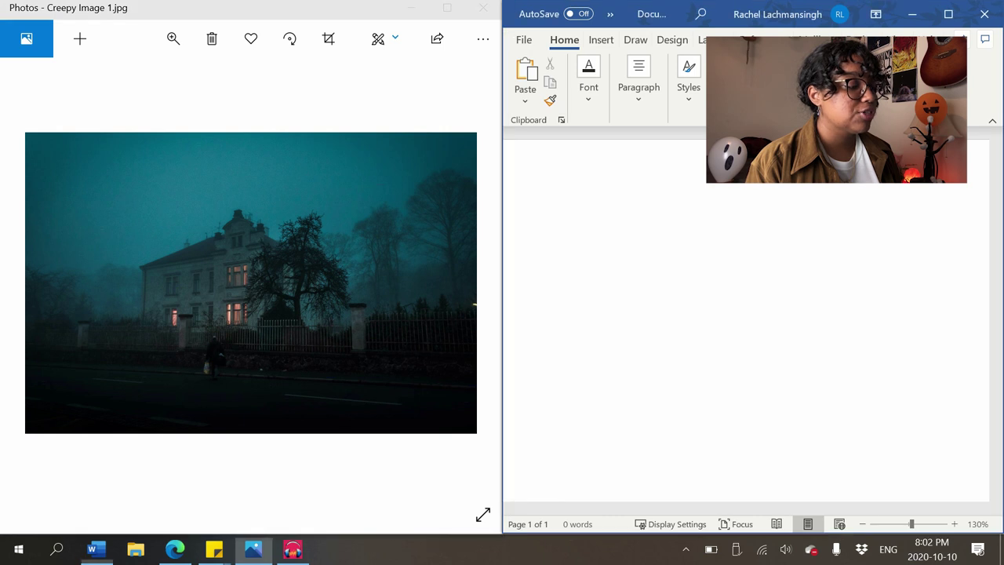
scroll(745, 319, "down", 1)
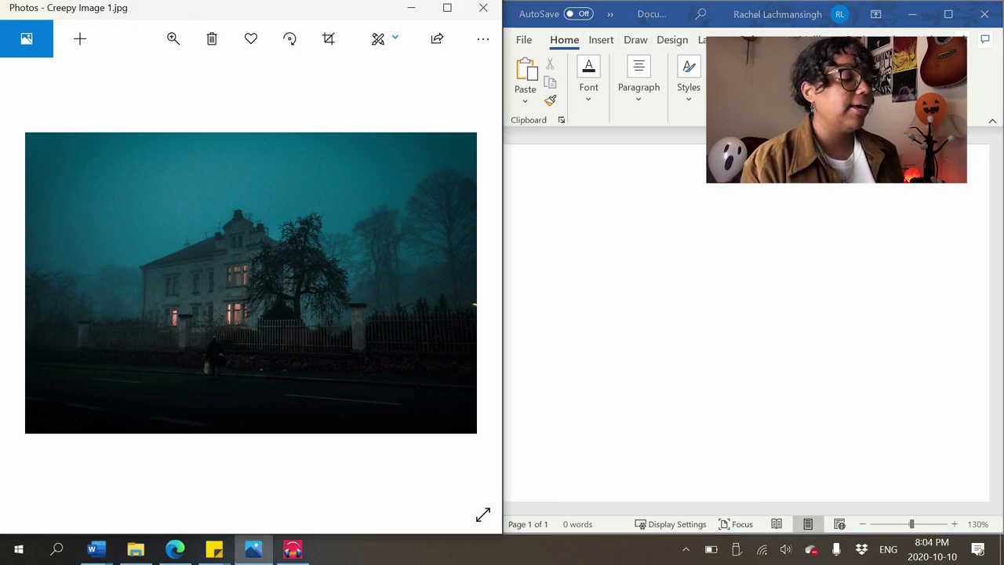
key("alt+Tab")
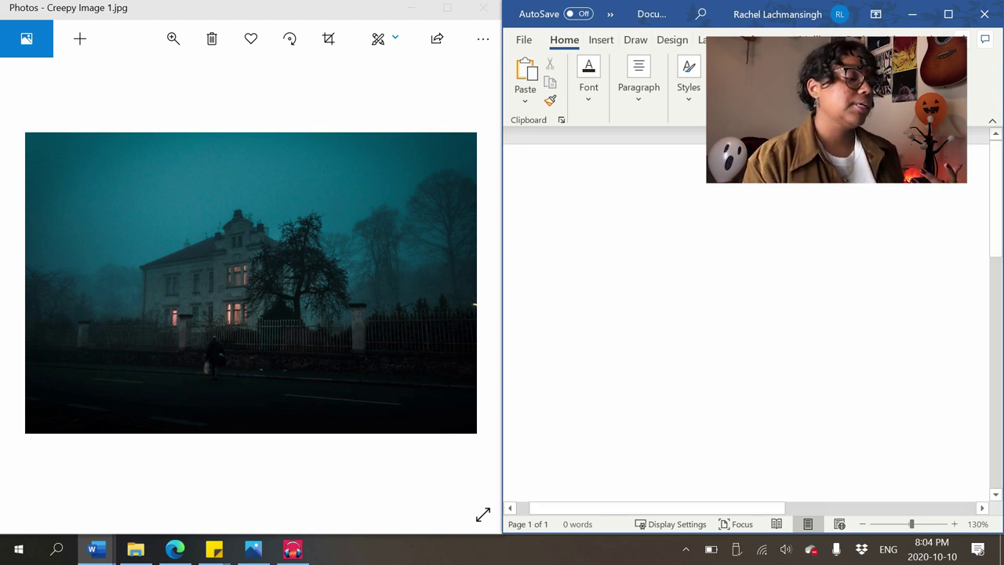
type("Cyan dredge")
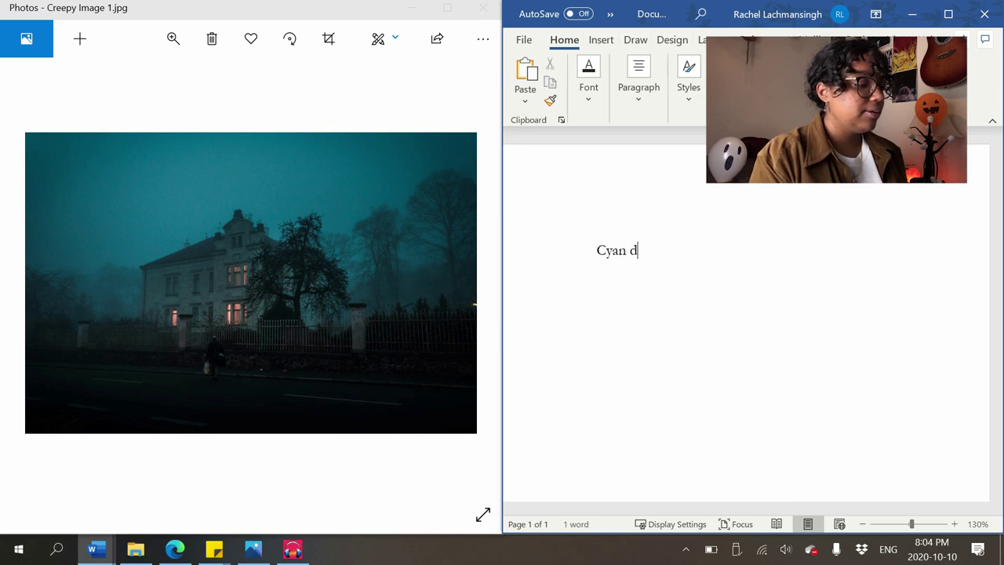
type("s")
Switch to WordBook, look up synonyms for "mansion" and open the entry for "manor"
scroll(250, 283, "up", 3)
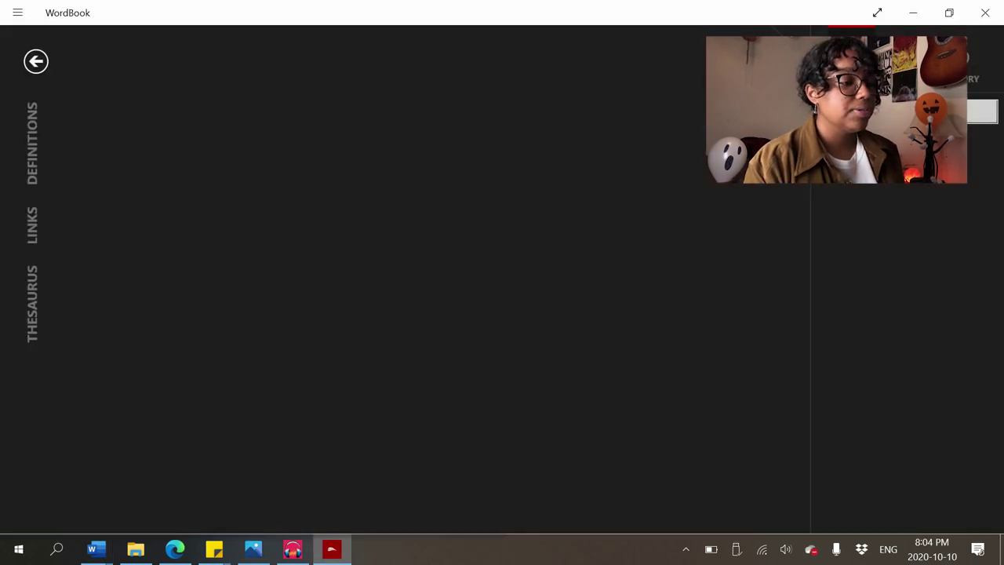
type("m")
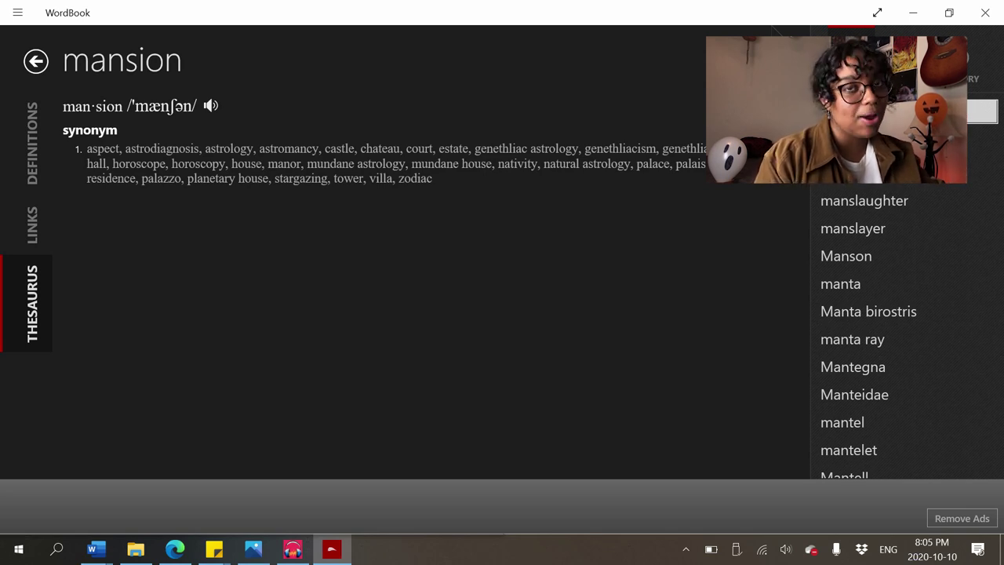
left_click(284, 164)
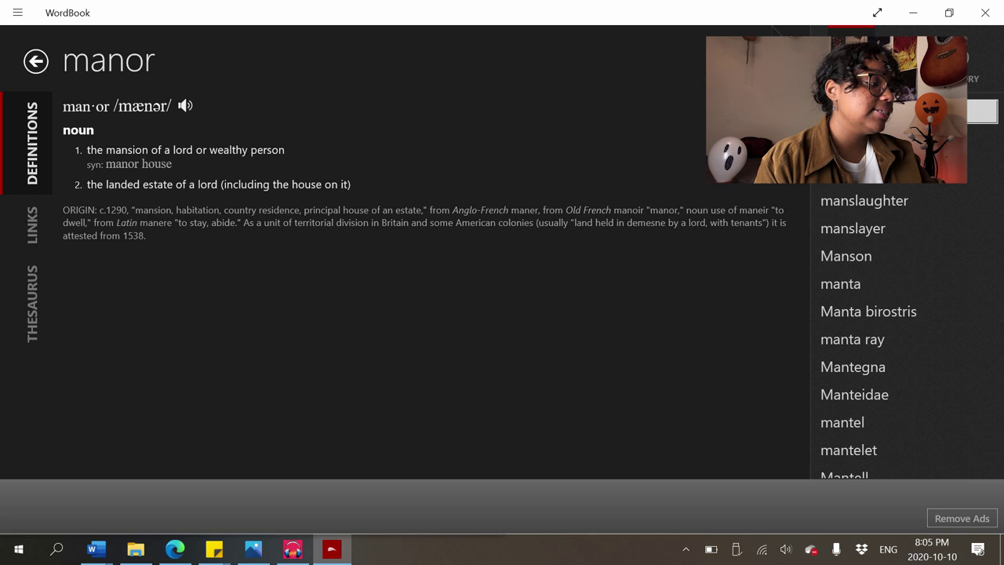
left_click(332, 549)
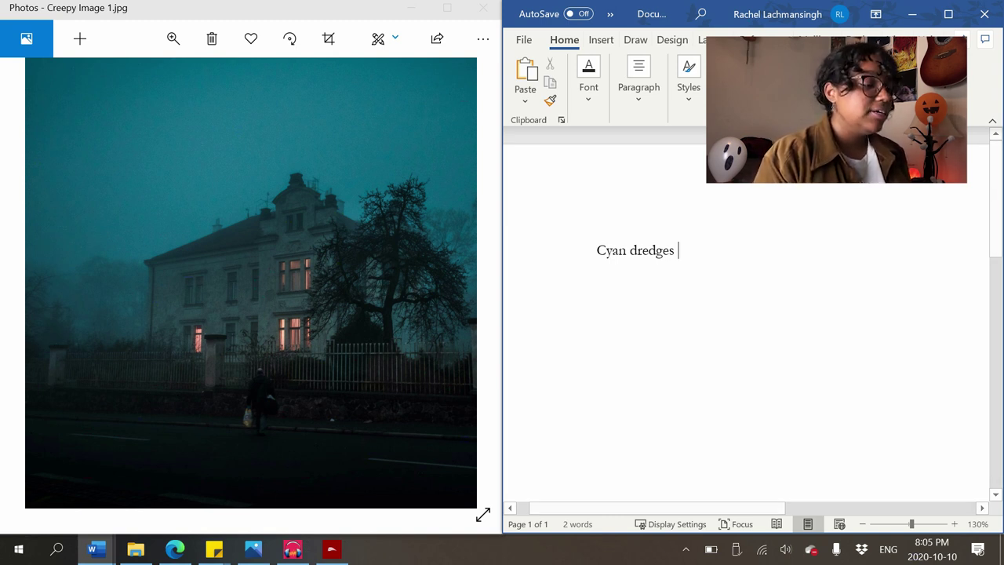
Complete the first sentence in the Word document so it reads "Cyan dredges the manor in foggy dusk."
type("the manor")
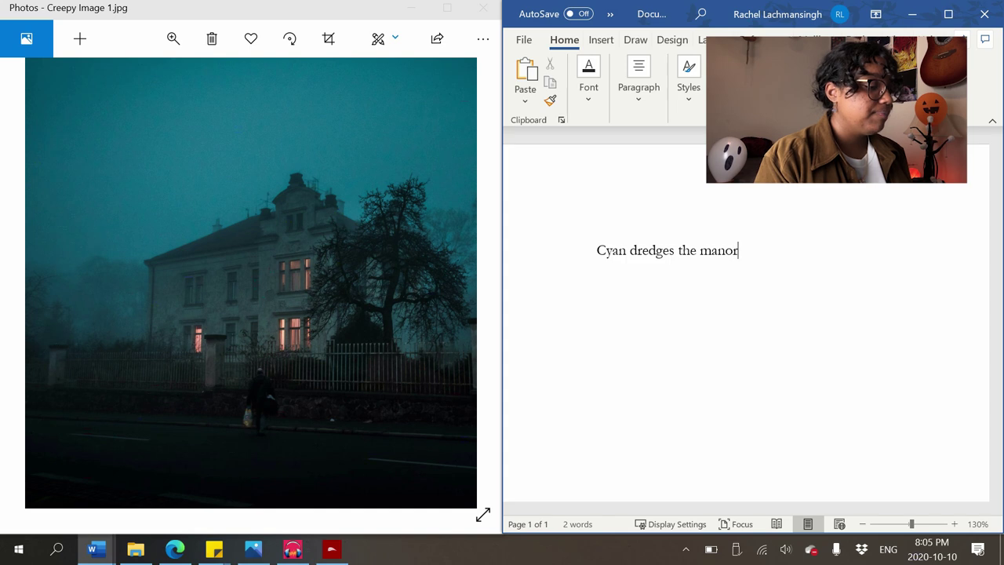
type(" foggy dusk.")
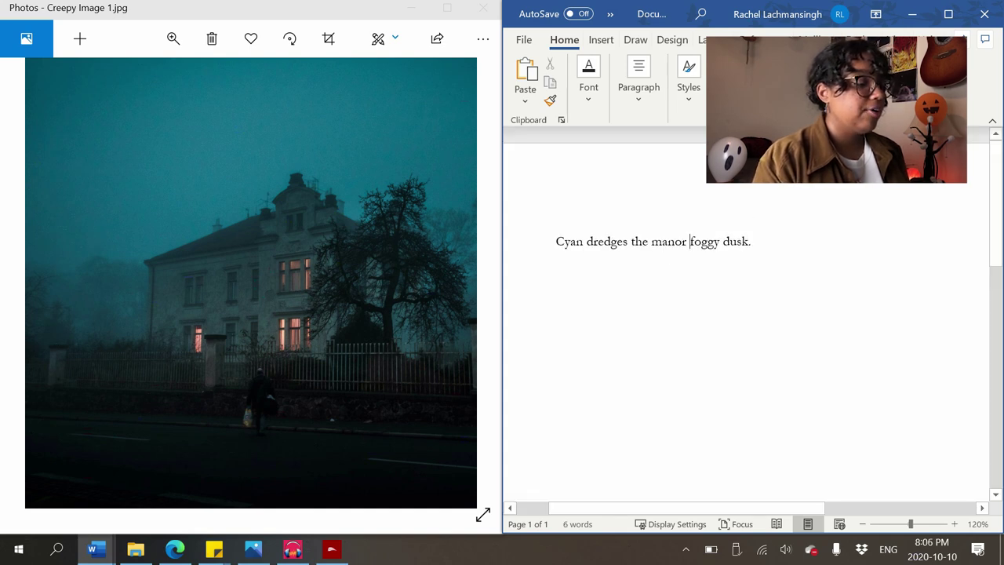
type("in")
scroll(745, 313, "right", 1)
After the first sentence, write "Trees jut behind the iron gate like detached metacarpels"
left_click(731, 241)
scroll(744, 313, "down", 1)
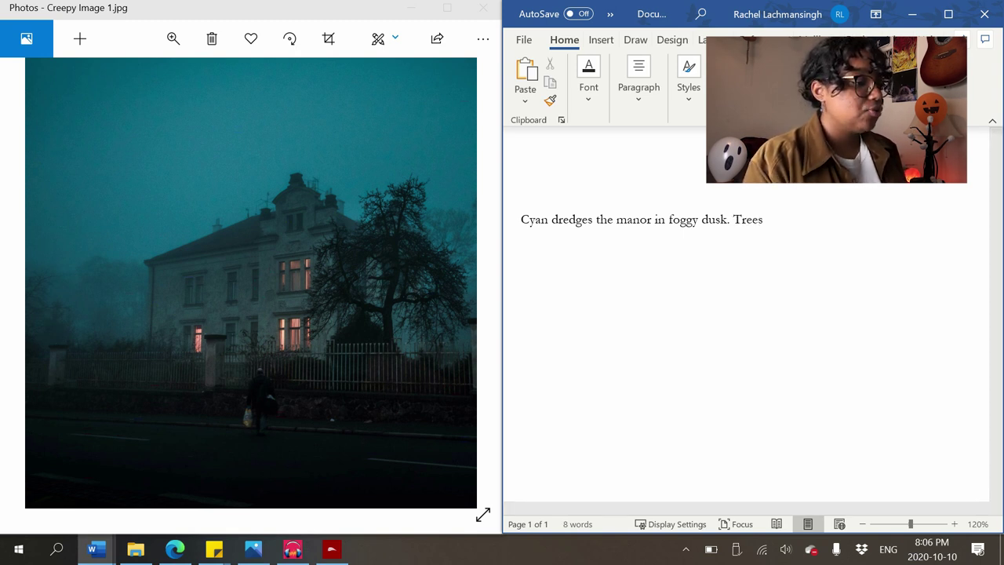
type("Trees jut behind the")
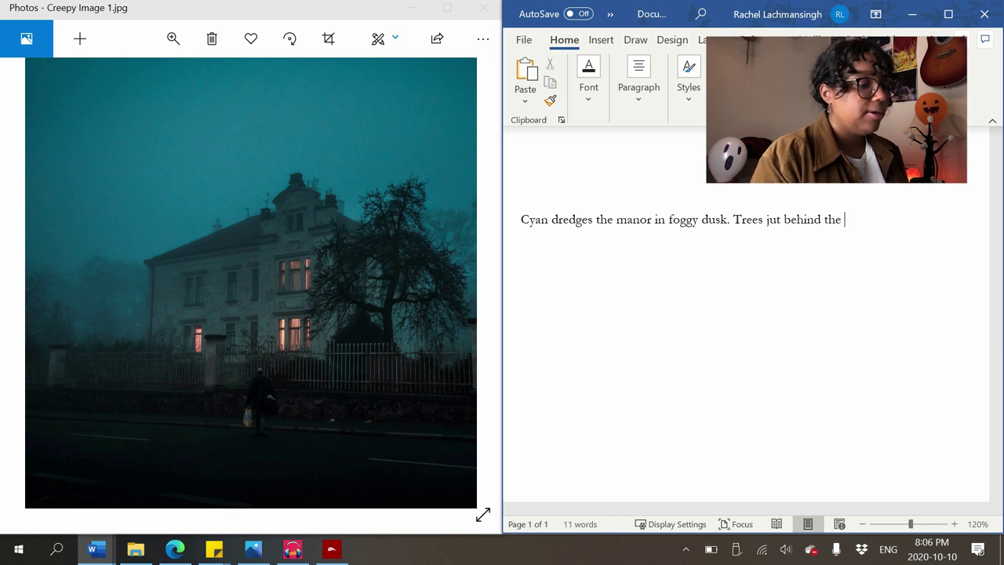
type(" iron gate,")
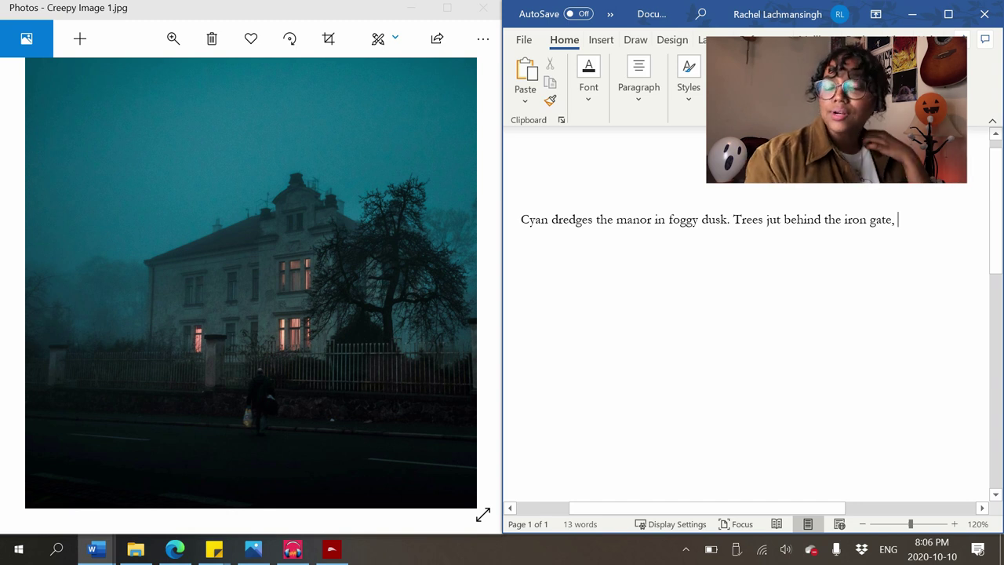
key("BackSpace")
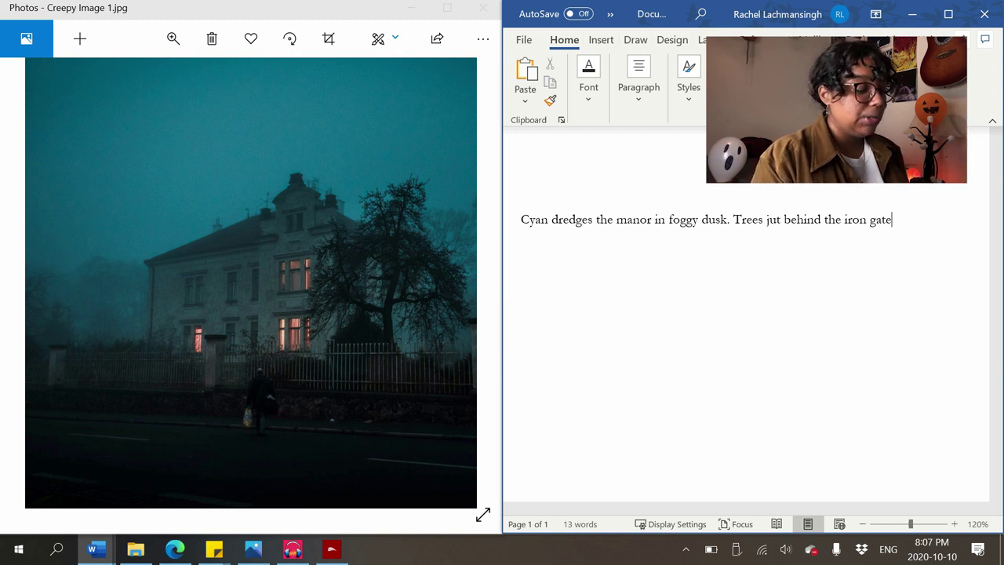
type("like ")
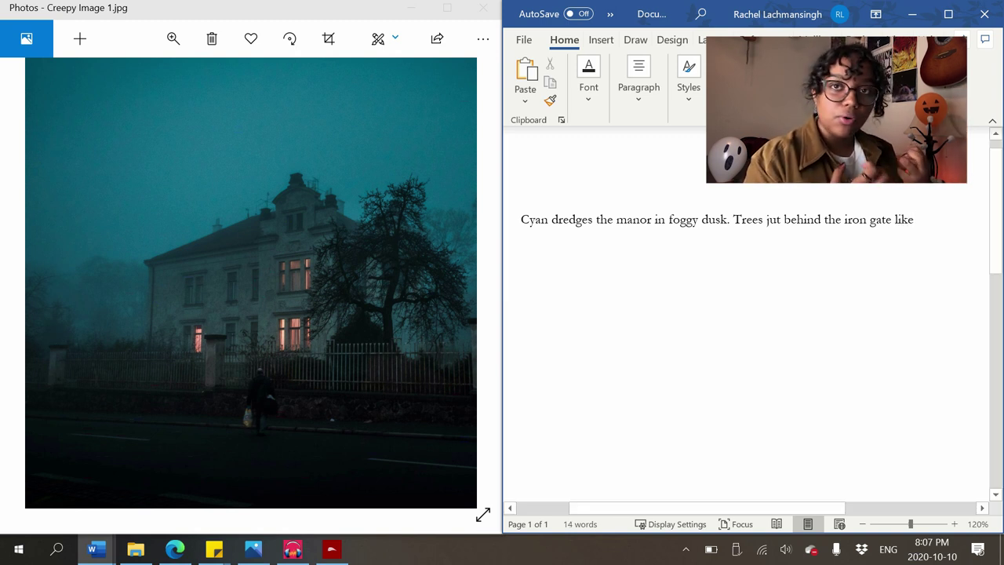
type("d")
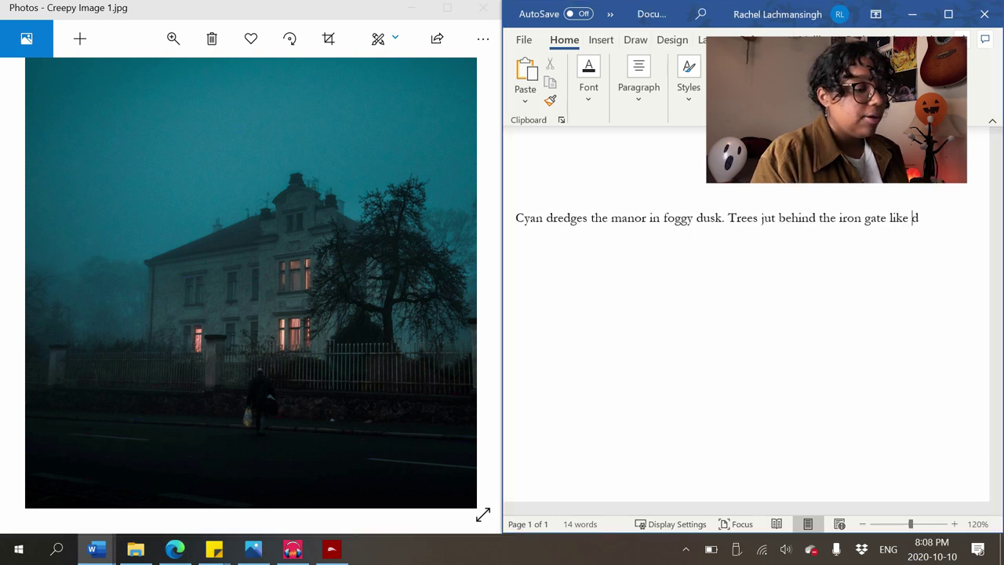
type("etached meta")
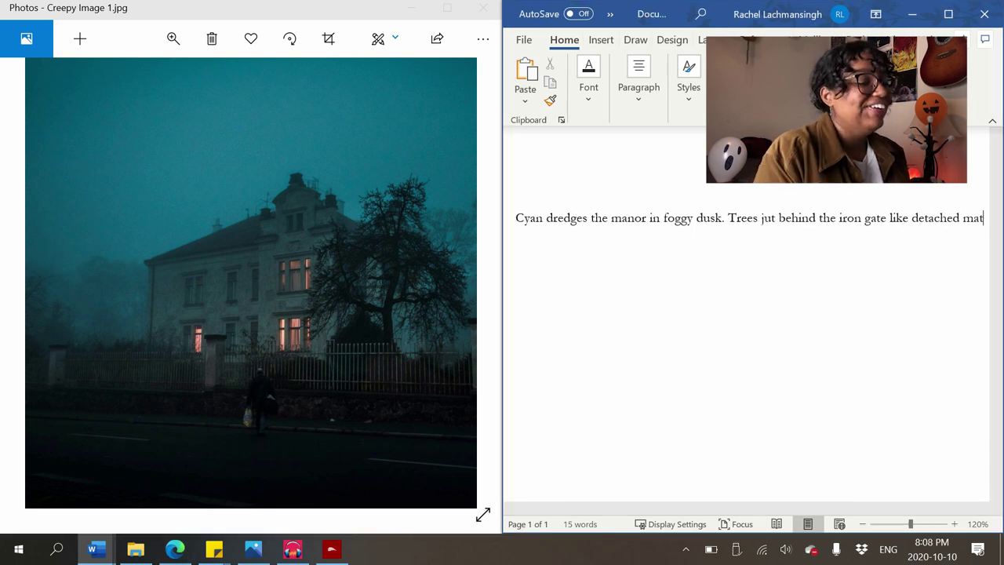
type("carpels")
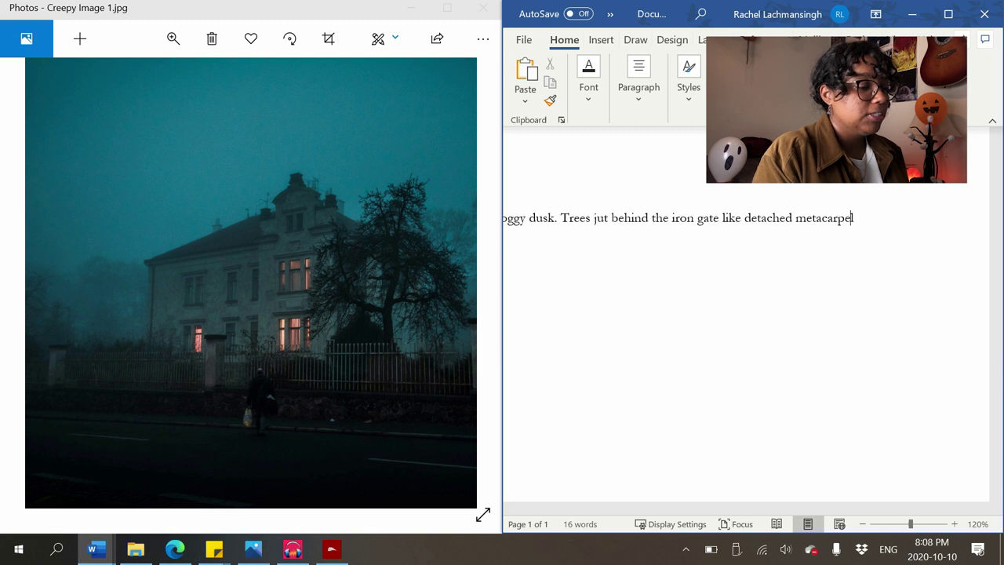
Correct the misspelled "metacarpels" to the suggested spelling "metacarpals"
scroll(836, 212, "down", 3, "ctrl")
right_click(841, 212)
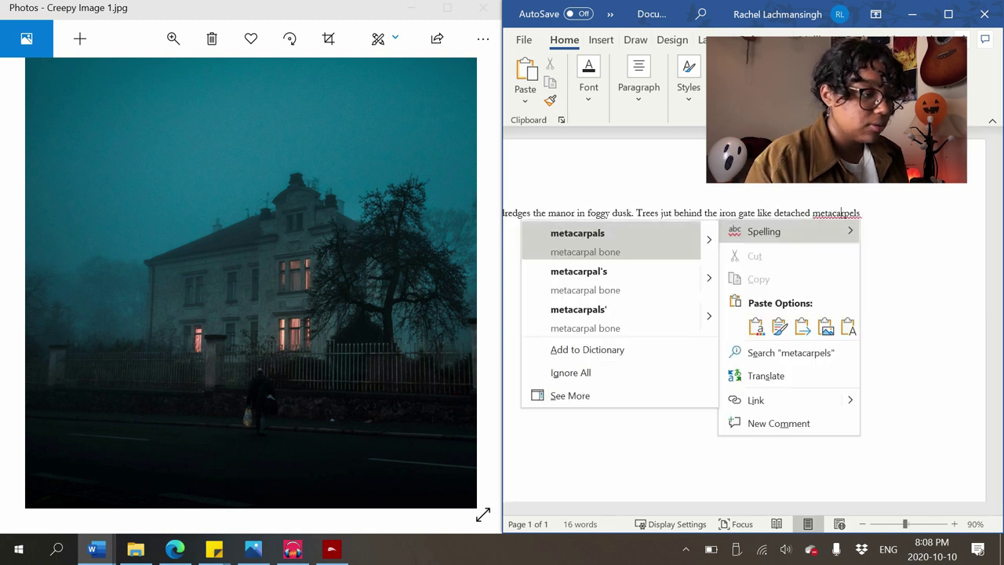
left_click(577, 233)
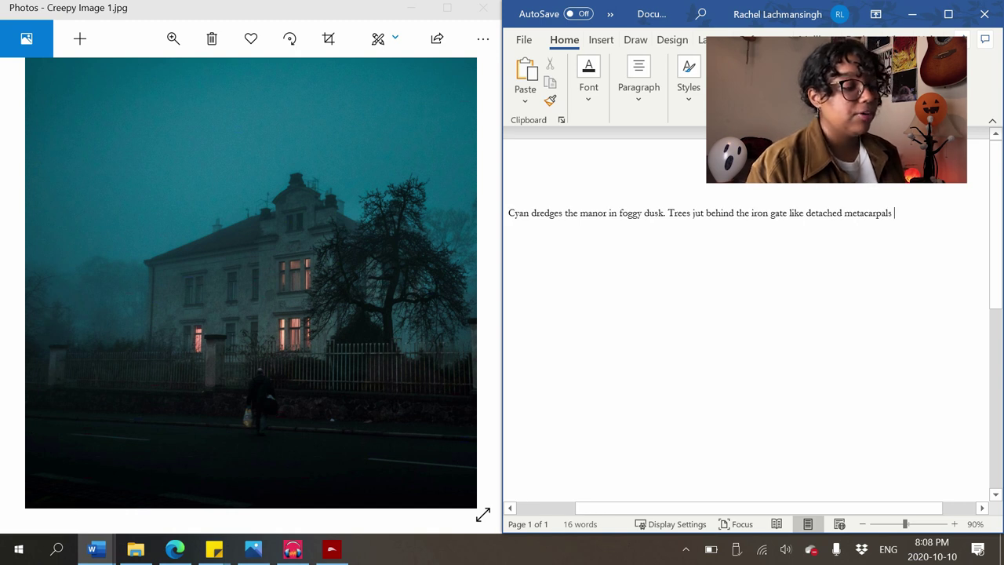
Continue the sentence after "metacarpals" with ", whisping into"
scroll(748, 314, "left", 1)
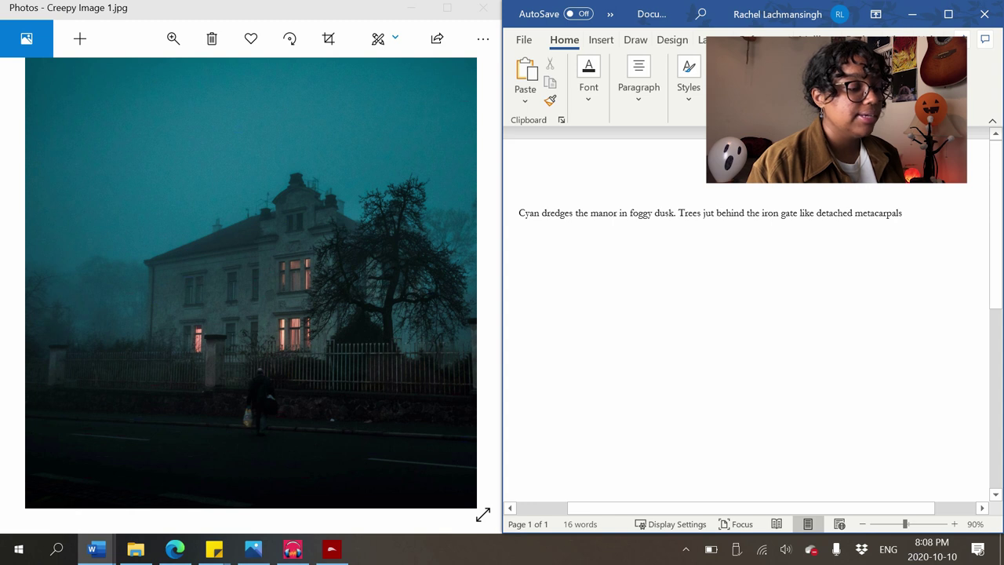
type(".")
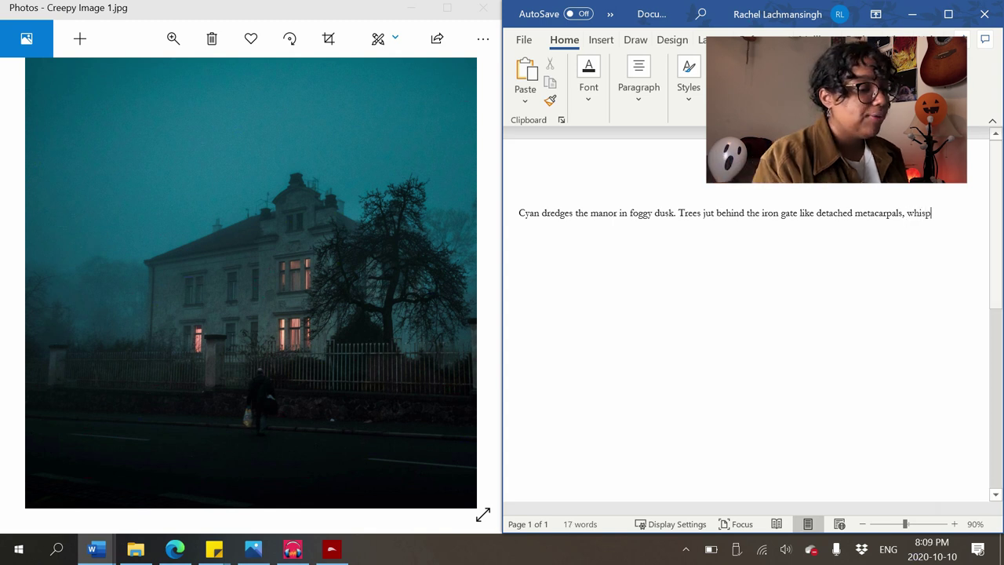
type("ing into")
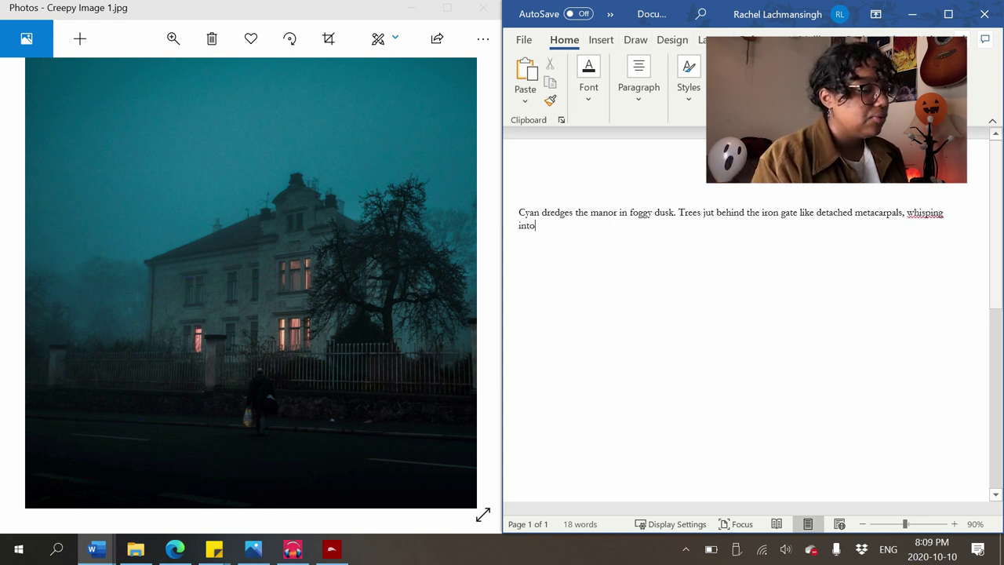
Check the spelling options for "whisping" and finish the sentence with "cloud."
right_click(918, 222)
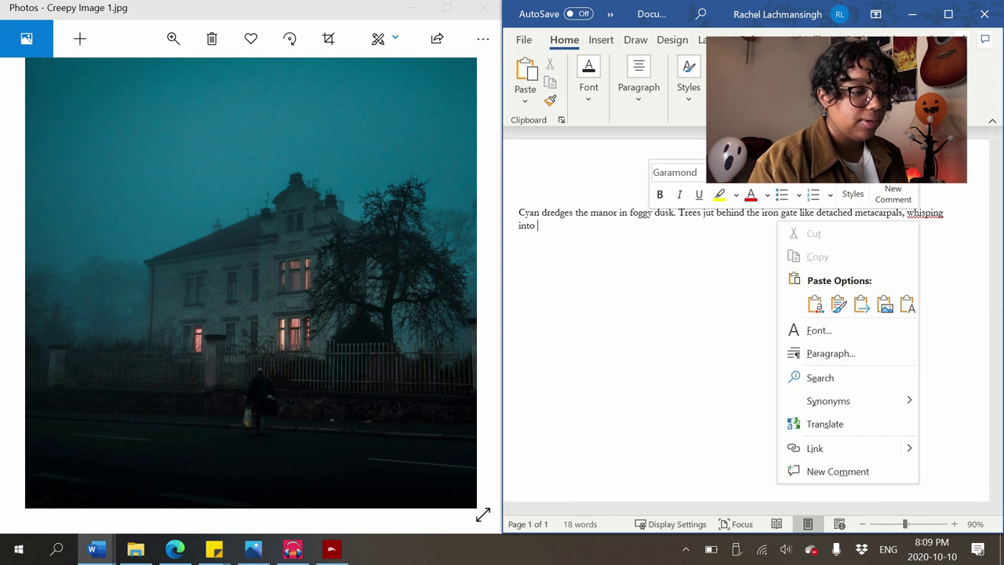
right_click(926, 213)
left_click(538, 226)
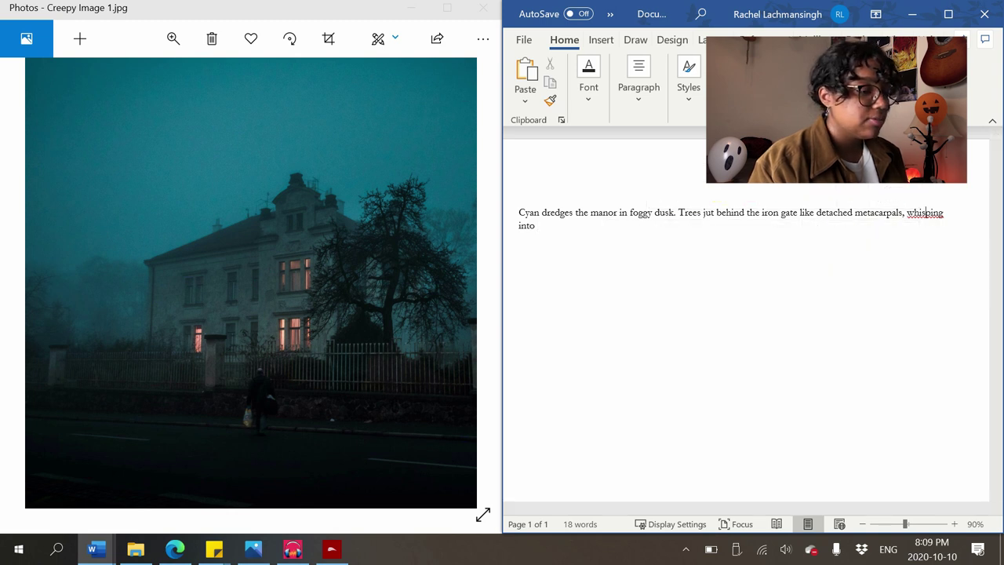
left_click(538, 226)
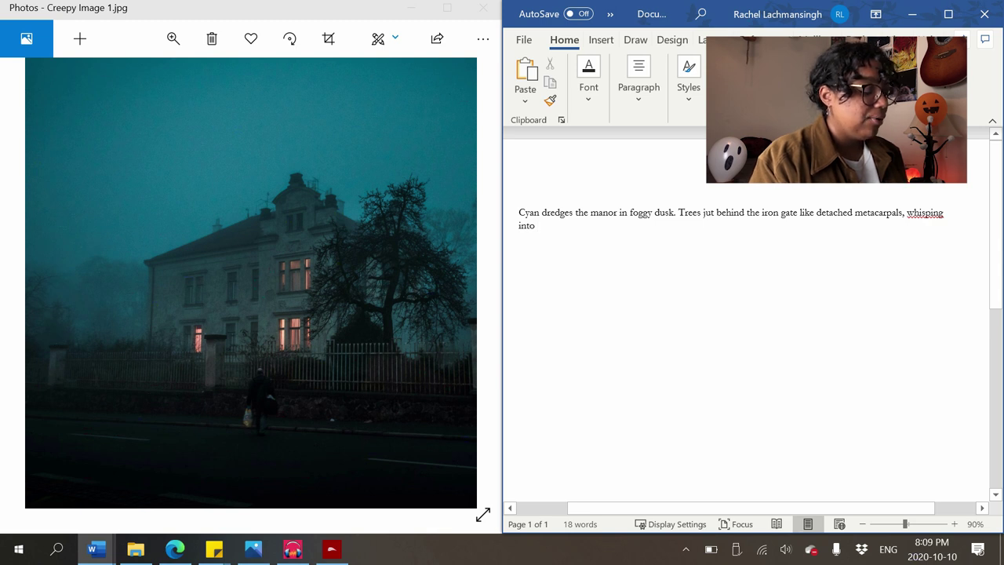
type("cloud.")
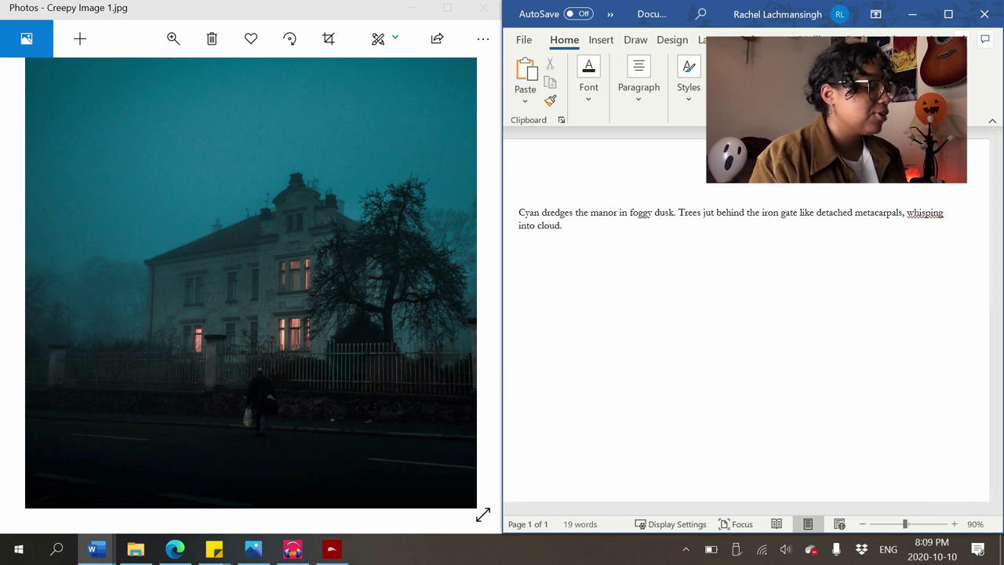
Examine the manor in the creepy photo up close and start a new sentence in the document with "A m"
left_click(156, 353)
scroll(156, 352, "up", 4)
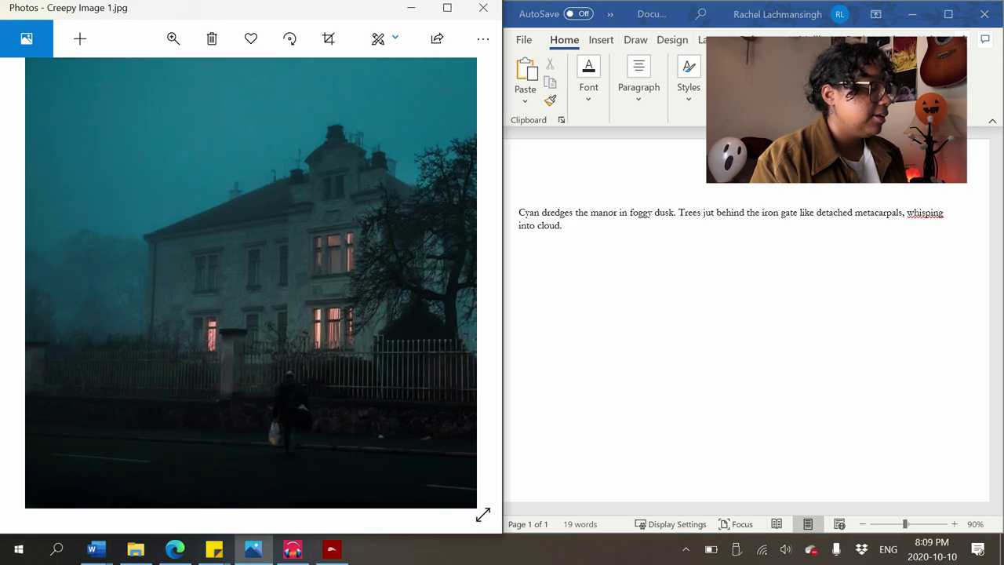
left_click_drag(156, 353, 325, 370)
scroll(219, 288, "up", 2)
left_click_drag(219, 289, 263, 337)
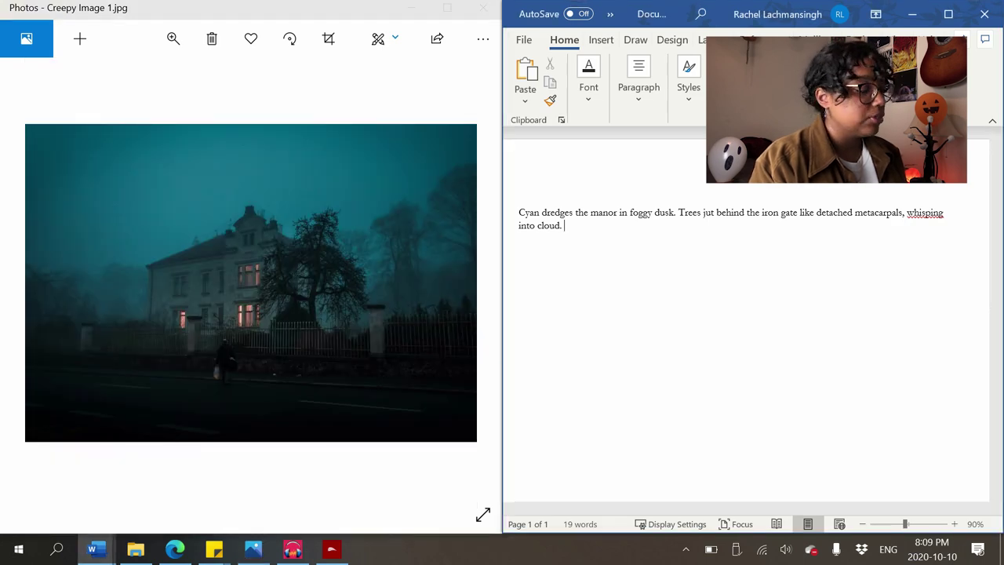
type("A m")
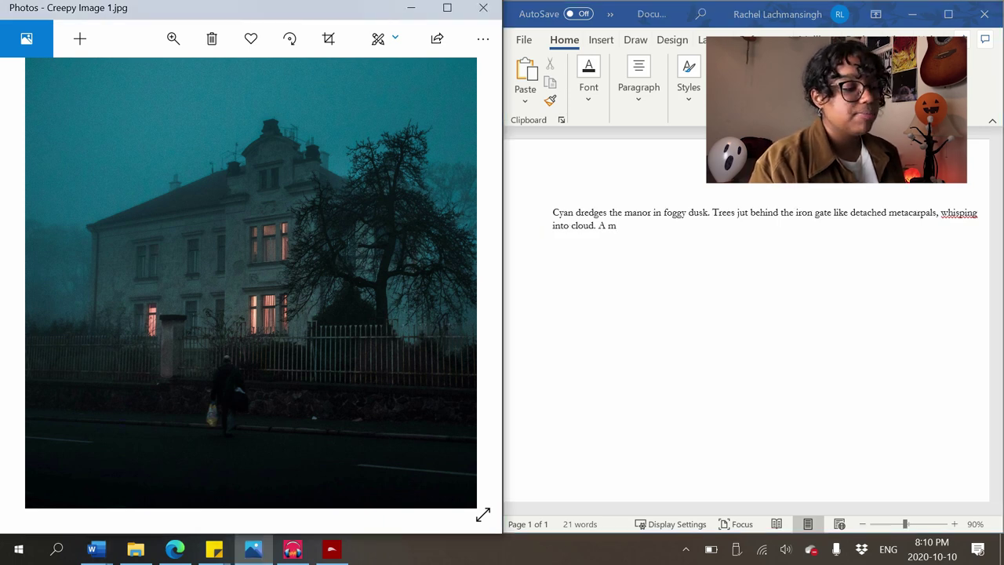
Replace everything after "metacarpals," with "frothing in the distance"
left_click(616, 226)
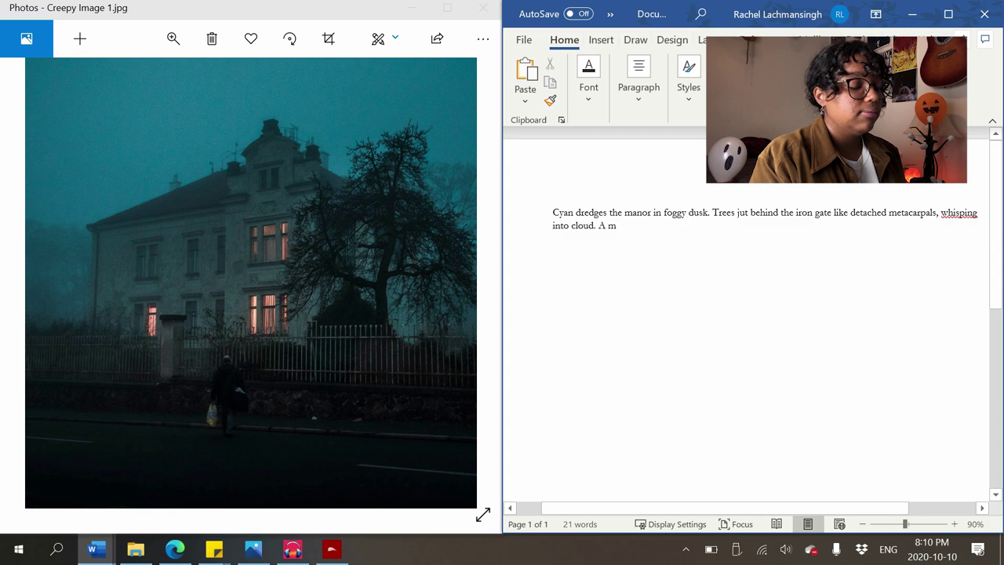
key("BackSpace")
key("BackSpace")
key("BackSpace")
key("BackSpace")
key("BackSpace")
key("BackSpace")
key("BackSpace")
key("BackSpace")
key("BackSpace")
key("BackSpace")
key("BackSpace")
key("BackSpace")
key("BackSpace")
key("BackSpace")
key("BackSpace")
key("BackSpace")
key("BackSpace")
key("BackSpace")
key("BackSpace")
key("BackSpace")
key("BackSpace")
key("BackSpace")
type("frothing in the distance")
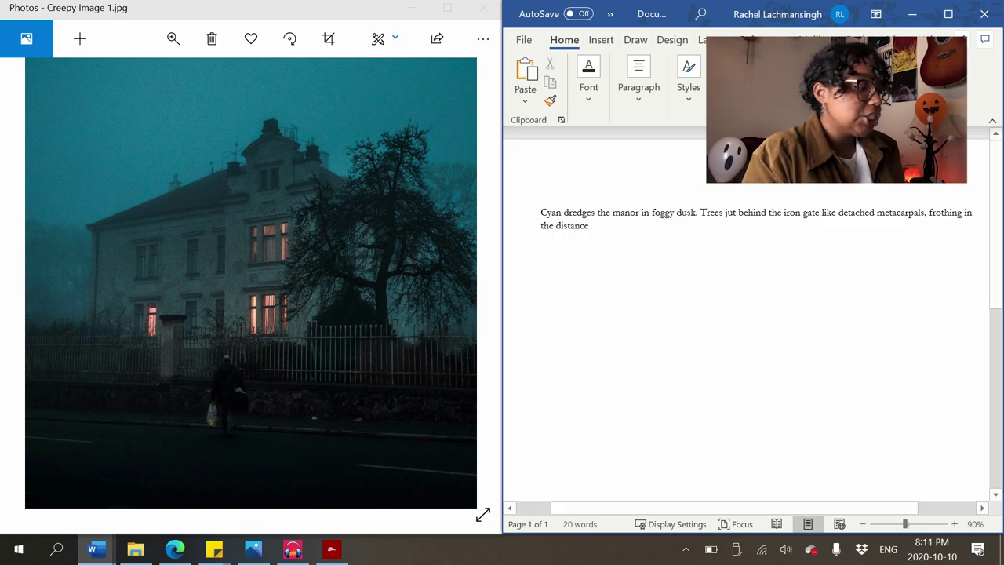
Review the whole photo, end the sentence, and add "A man carries a burlap sack of russet potatoes. The manor glows"
left_click(251, 282)
scroll(250, 282, "down", 3)
left_click_drag(251, 282, 270, 255)
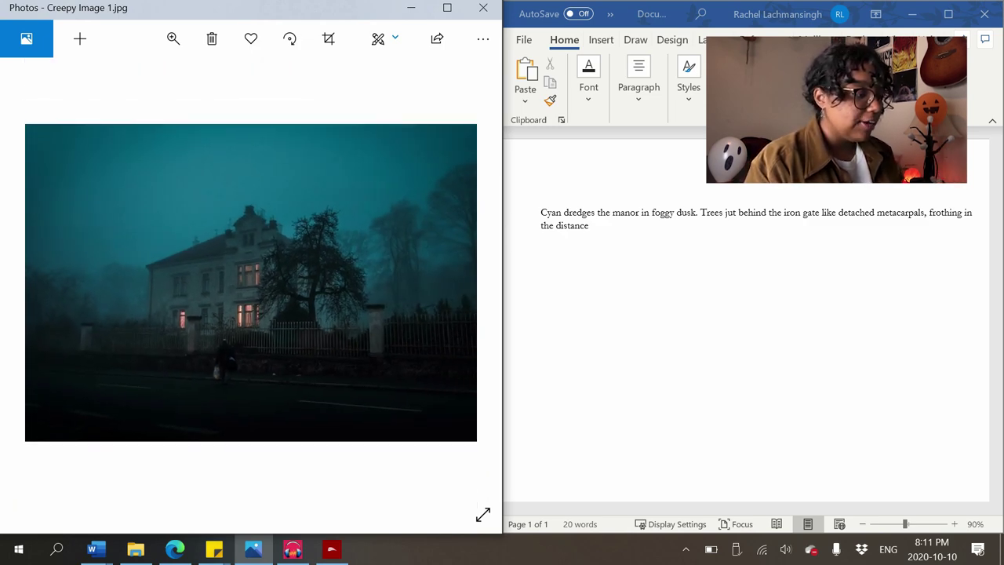
key("alt+Tab")
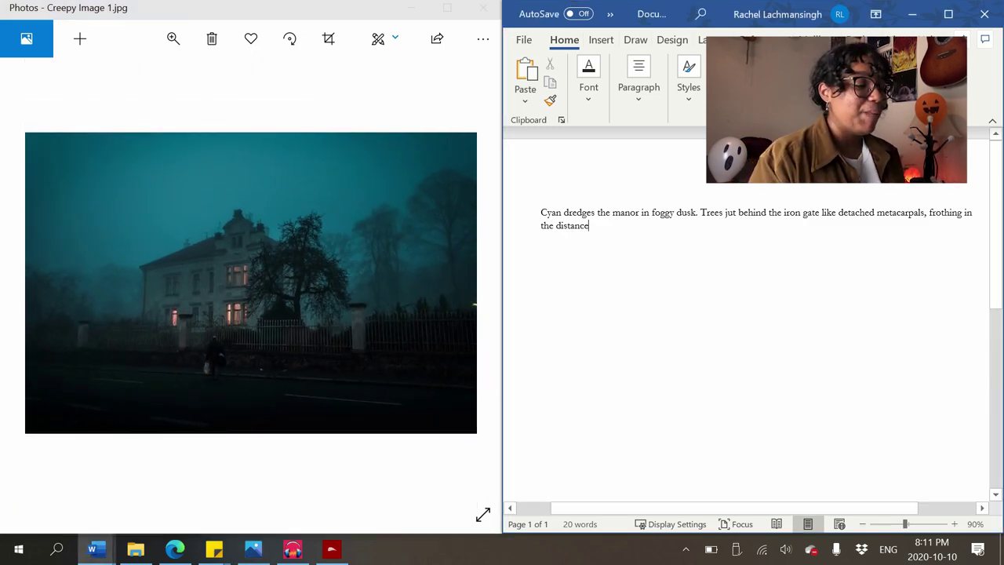
type(". A ma")
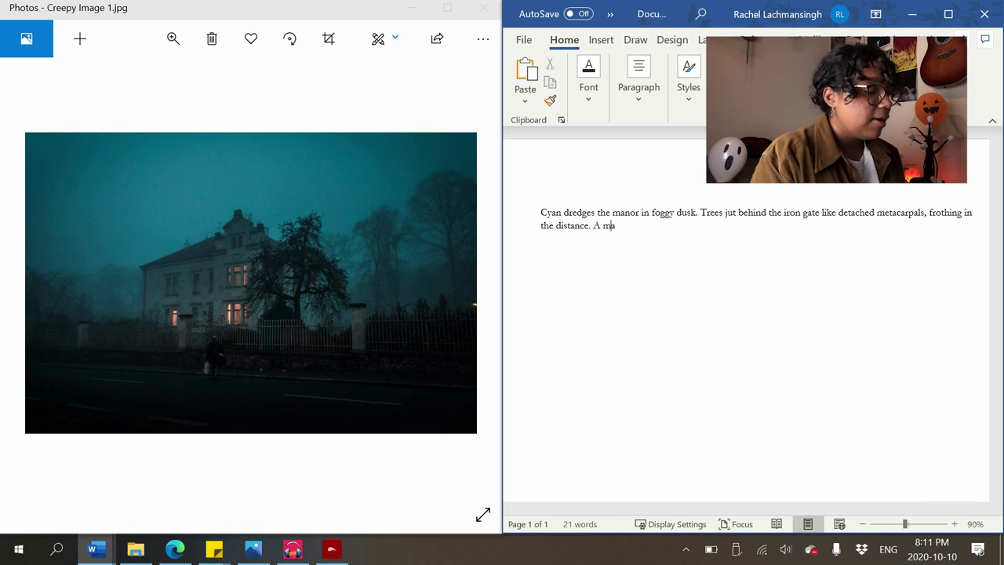
type("n acrries a burlap sack of russet pota")
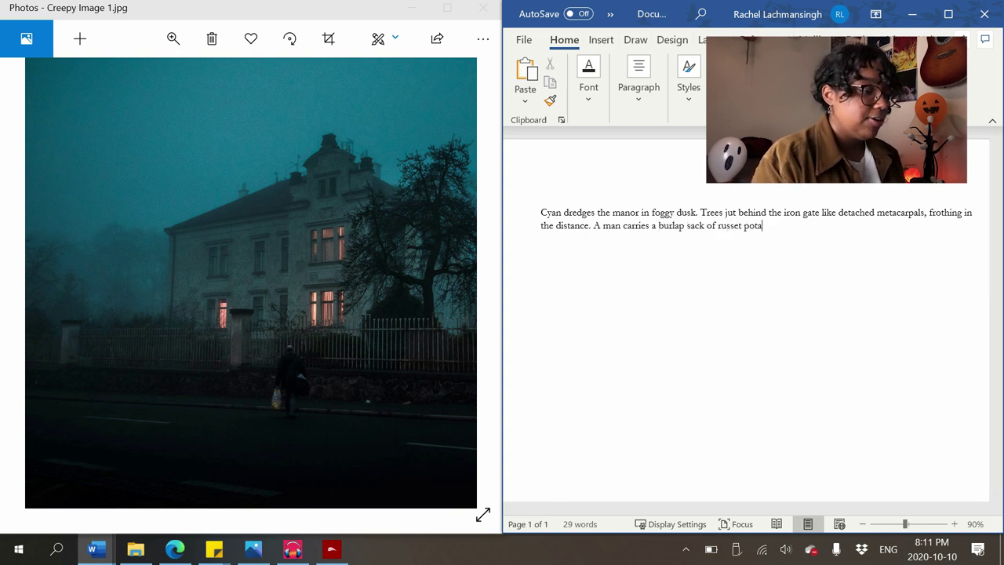
type("toes. the manor glows")
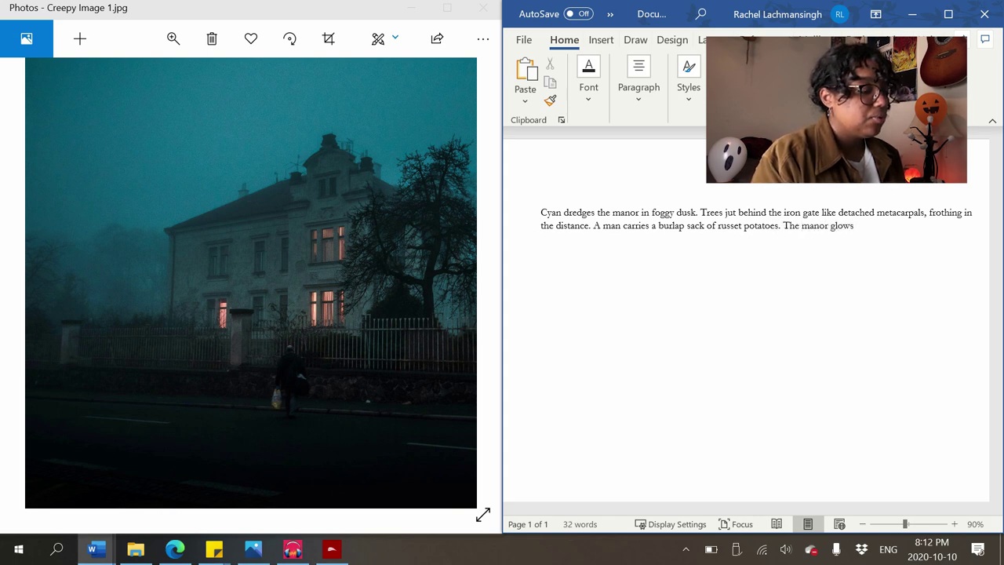
Complete the sentence "The manor glows" with "citrine, its windows unshuttered dominos."
left_click(332, 549)
left_click(986, 111)
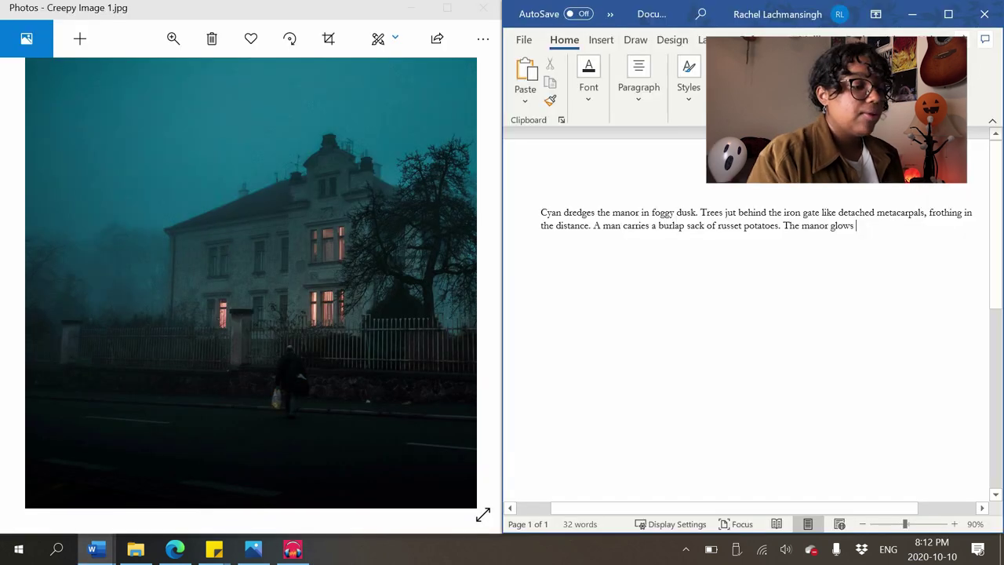
type("s citrine")
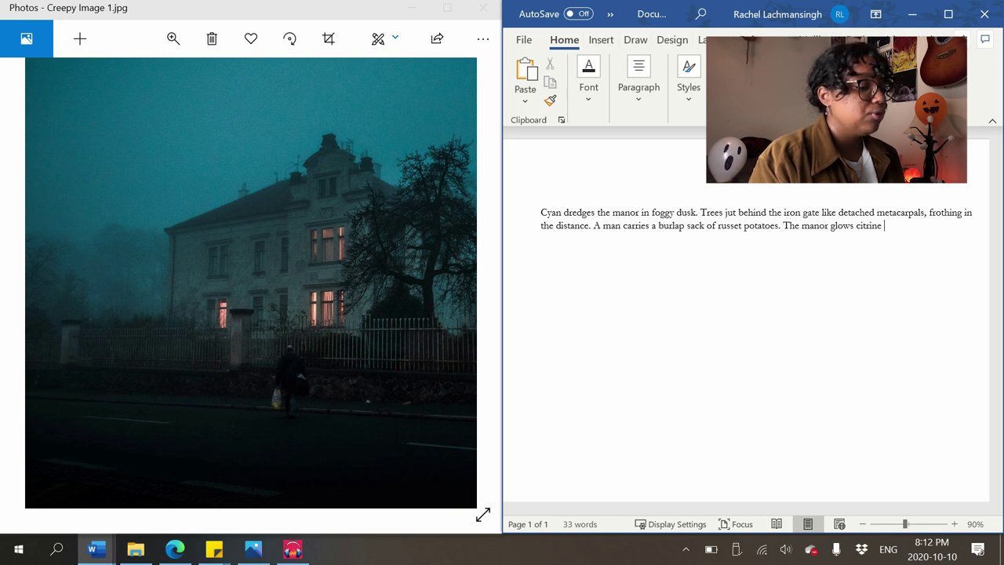
left_click(253, 549)
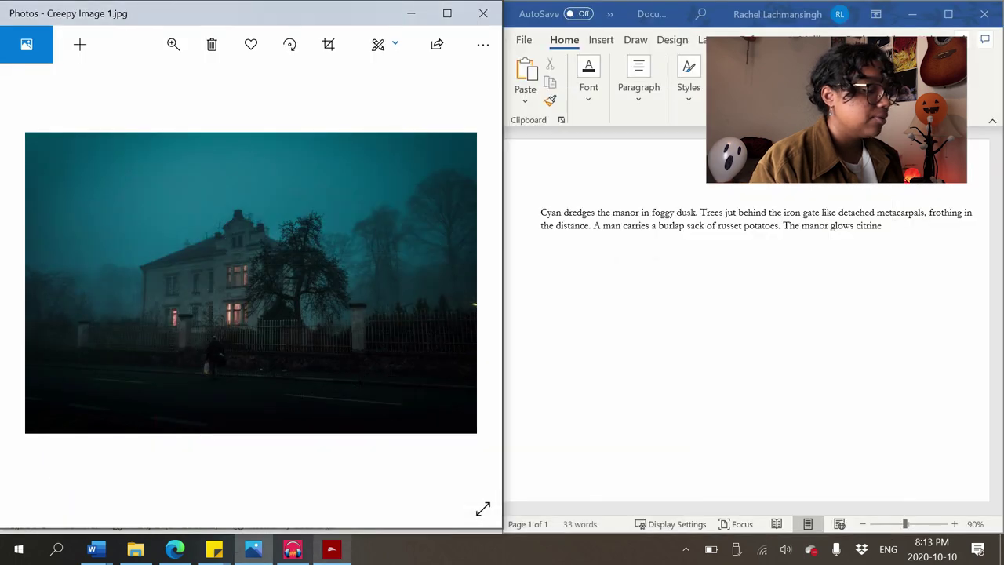
key("BackSpace")
type(", its windows unshutt")
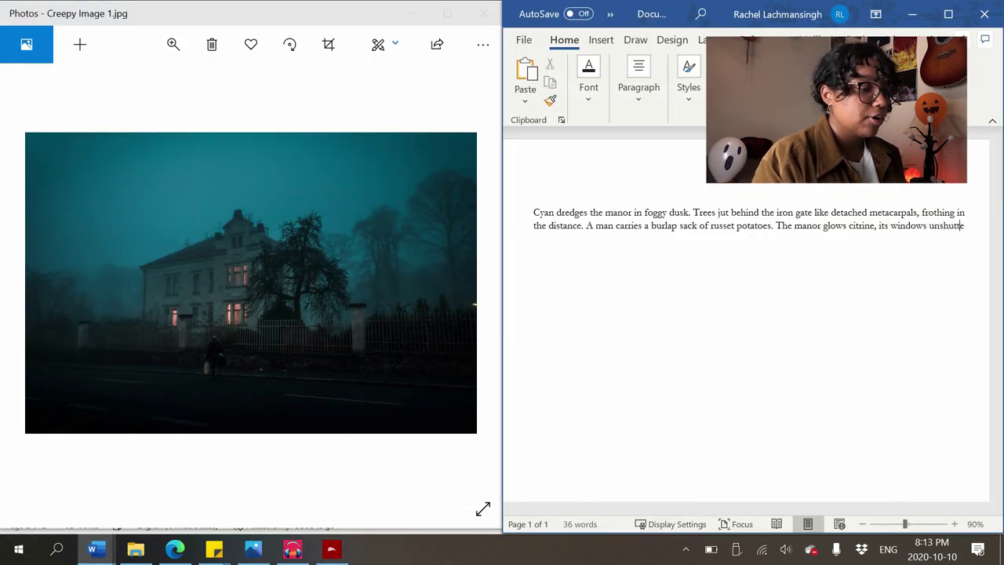
type("ered dominos.")
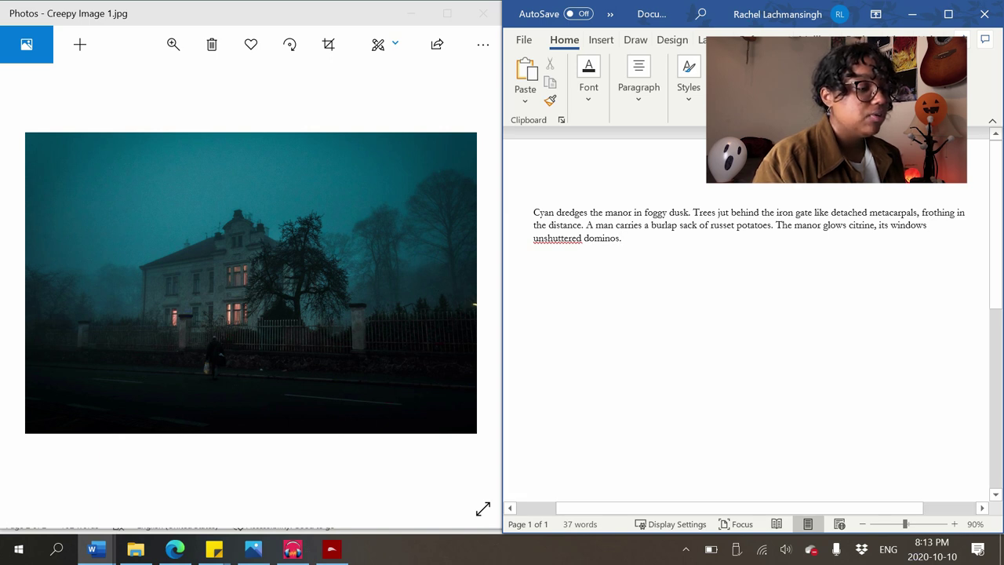
Insert "like" before "unshuttered dominos" in the final sentence
key("Home")
type("like")
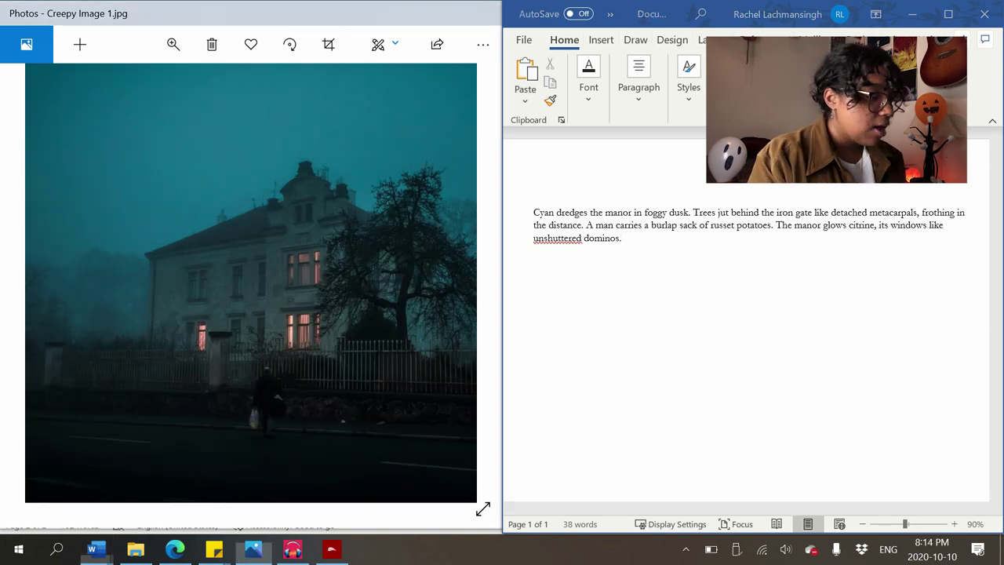
left_click(624, 238)
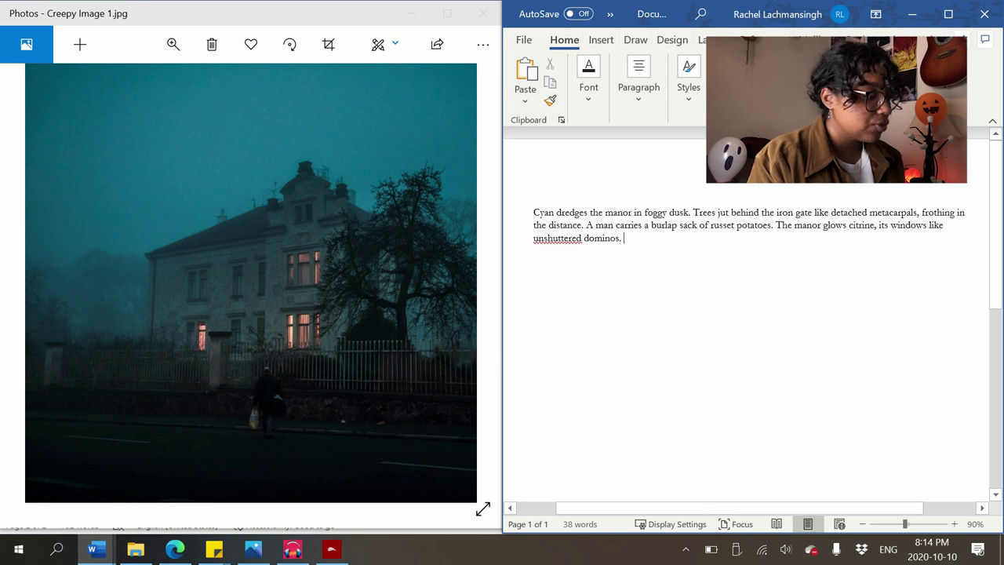
After the first sentence, insert "It sits, two-stories, crumbling concrete, clogged gutters."
left_click(693, 213)
type("It ")
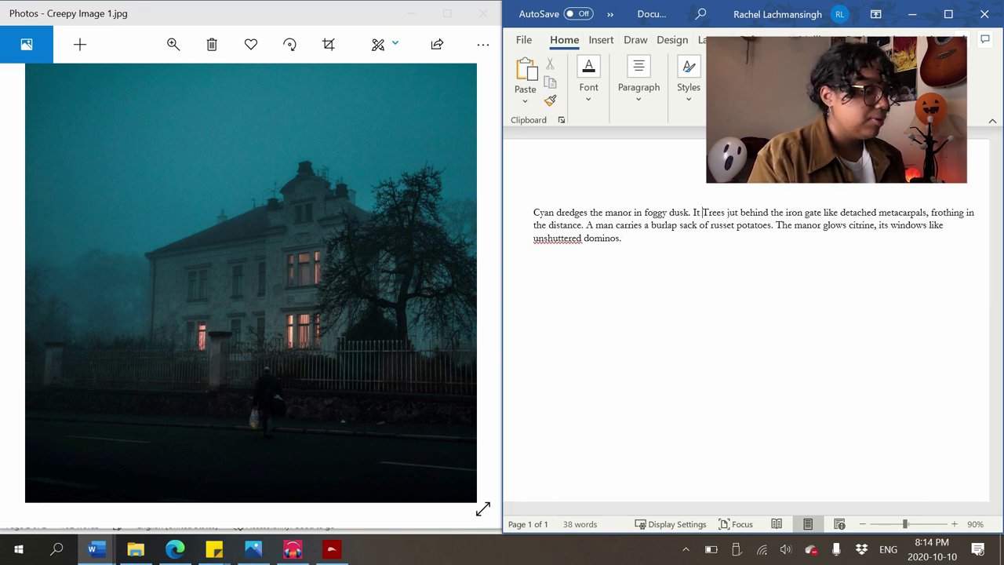
type("sits, two-stories")
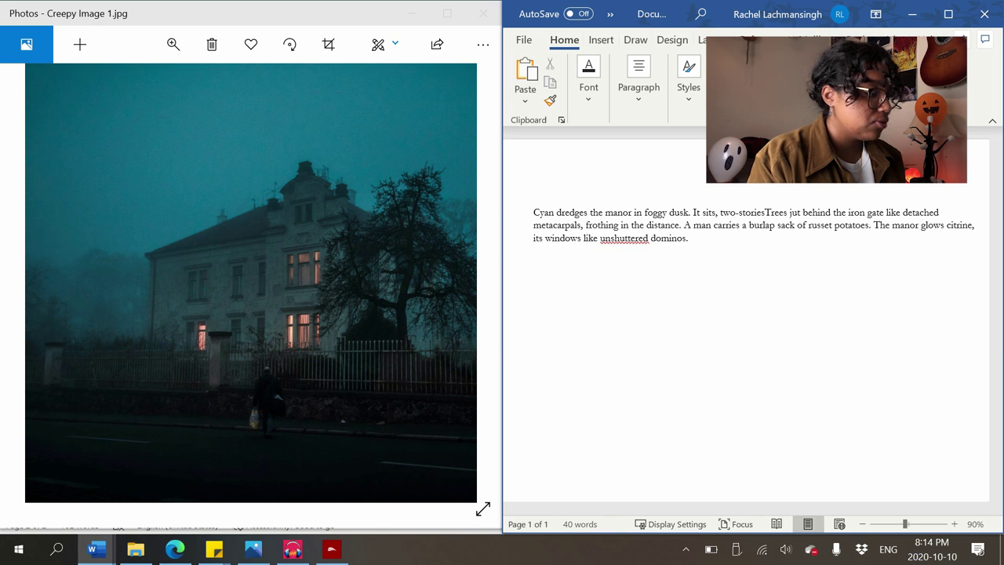
type(", crumbling ")
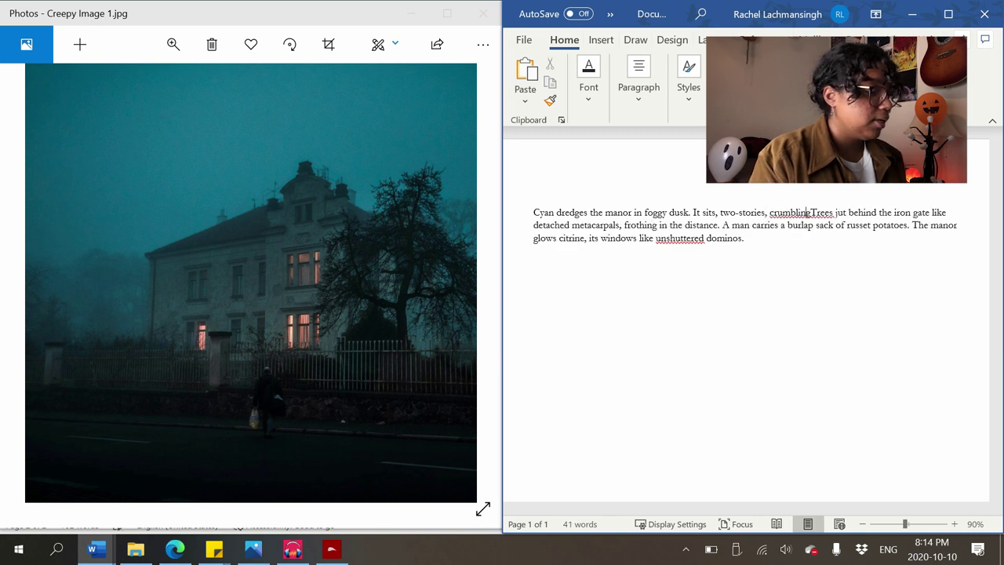
type("concrete.")
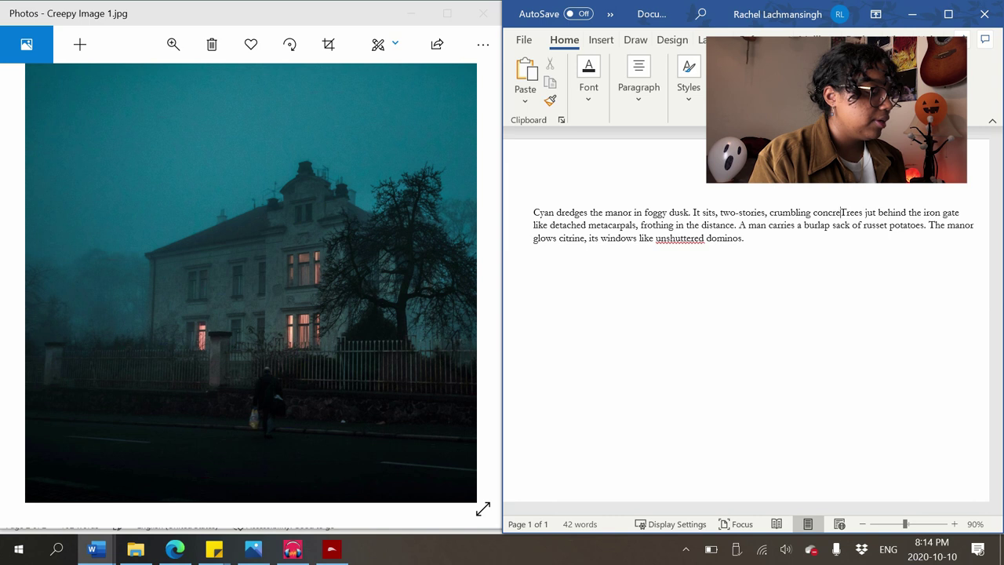
key("BackSpace")
type(", clogged gutters.")
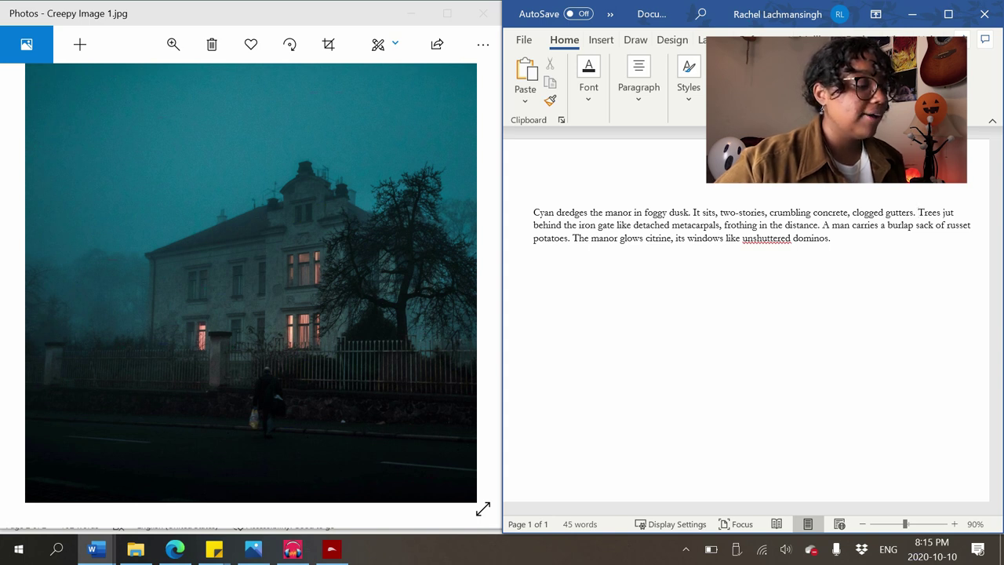
left_click(918, 212)
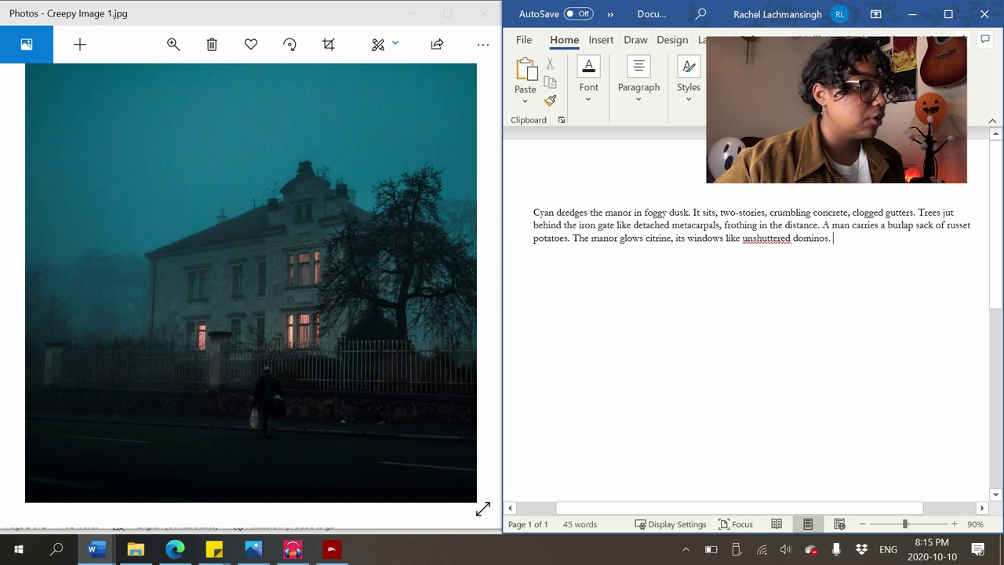
Before "The manor glows", start a new sentence with "He brings a" and reword it to "He delivers a"
left_click(572, 238)
type("He brings a")
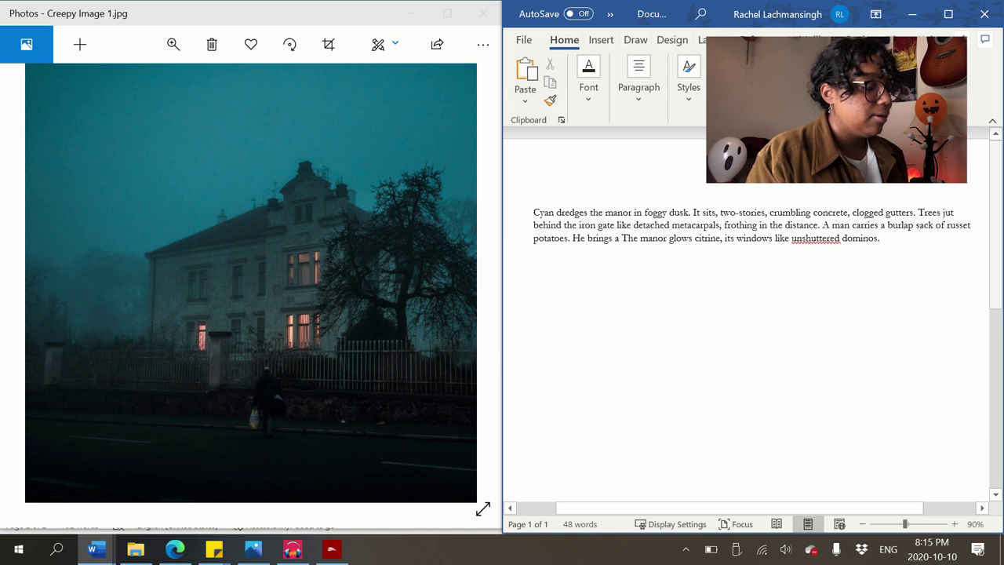
key("BackSpace")
key("BackSpace")
key("BackSpace")
key("BackSpace")
key("BackSpace")
key("BackSpace")
key("BackSpace")
key("BackSpace")
key("BackSpace")
type("delivers a")
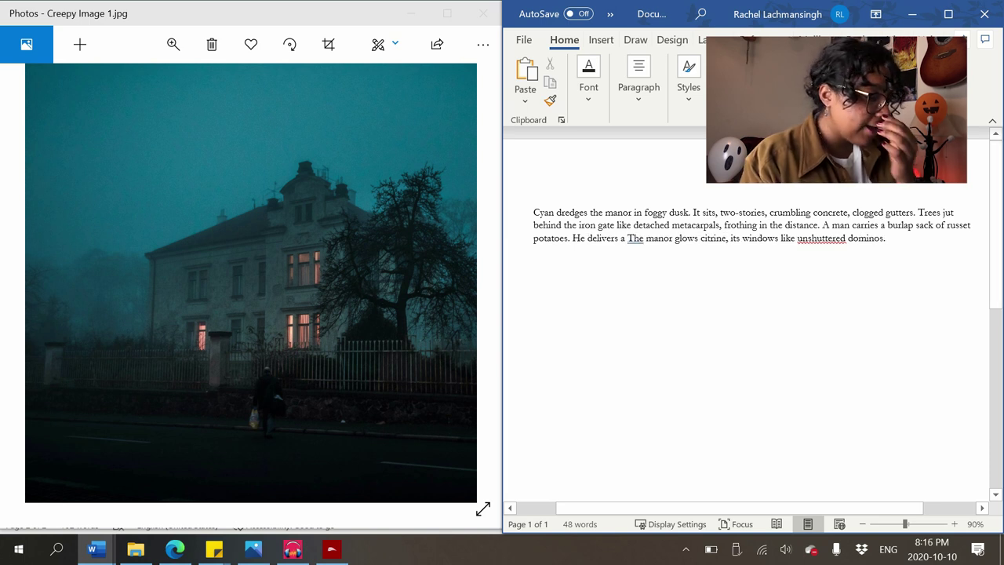
Change "sack" to "bag" in the sentence about the man carrying russet potatoes
left_click(933, 225)
key("BackSpace")
key("BackSpace")
key("BackSpace")
key("BackSpace")
type("bag")
Continue "He delivers a" with "bag every Saturday, wordless, like the fritz of autumn wind"
left_click(628, 238)
type("bag ")
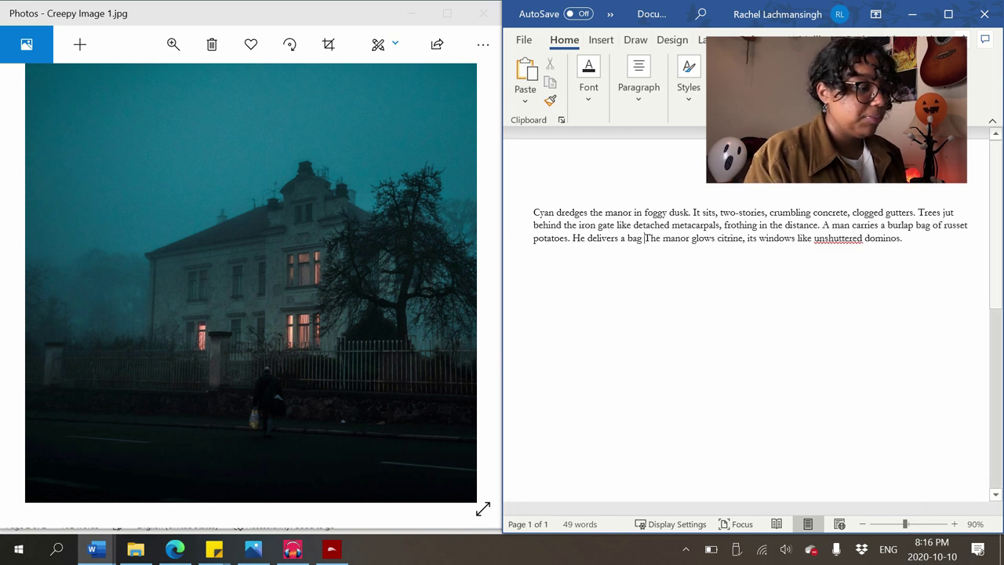
type("every Sat")
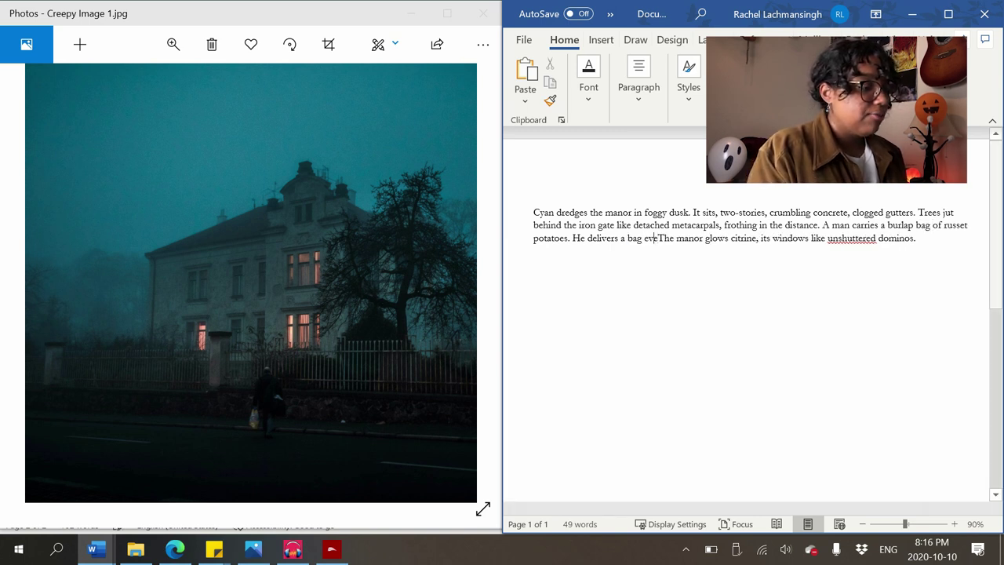
type("urday, worl")
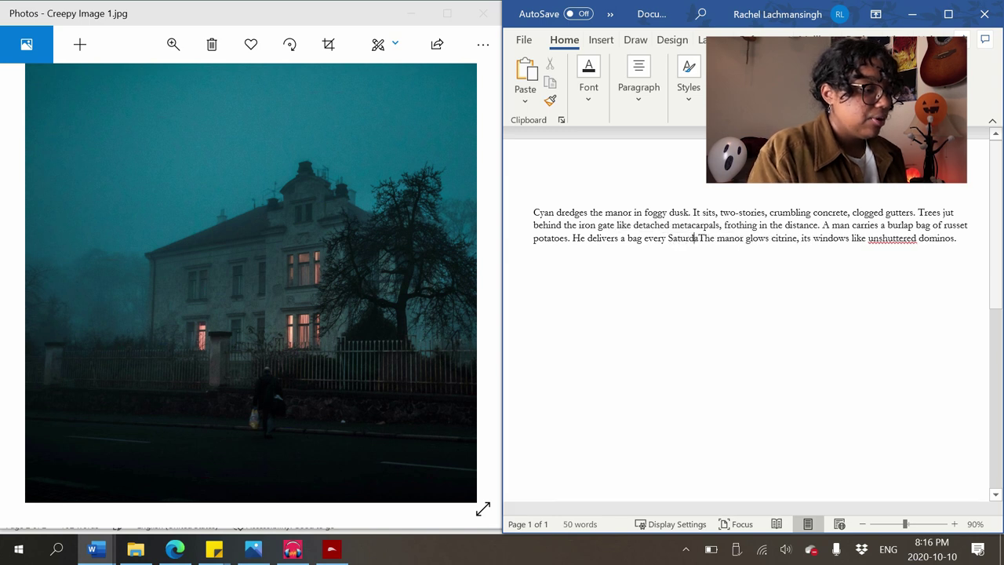
type("dless, like the")
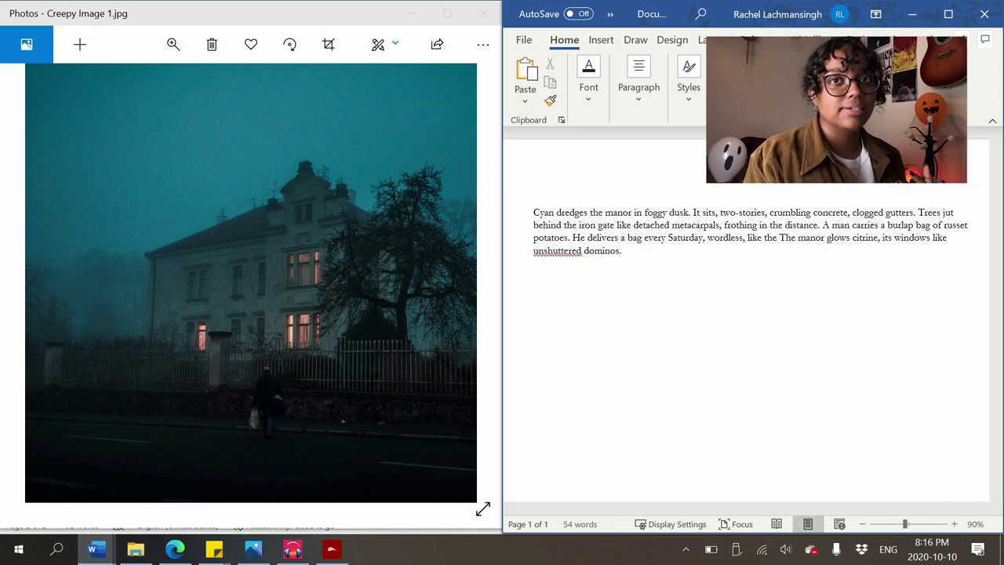
type("fritz ")
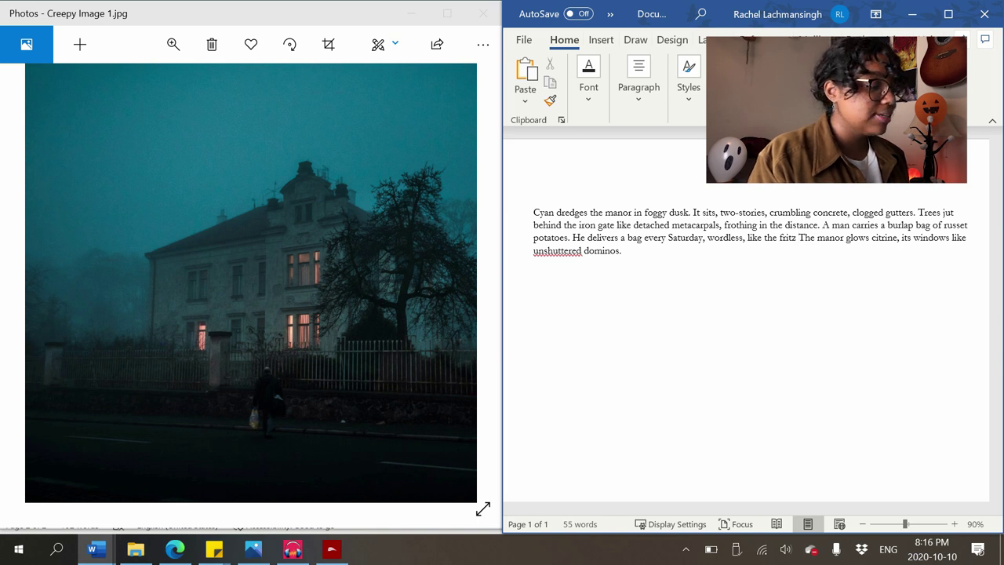
type("of au")
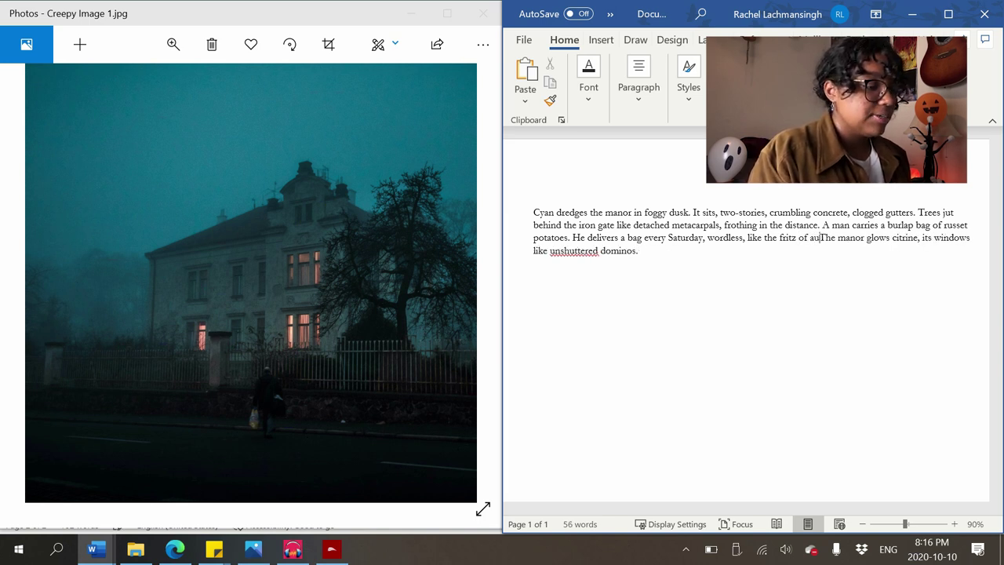
type("tumn wind")
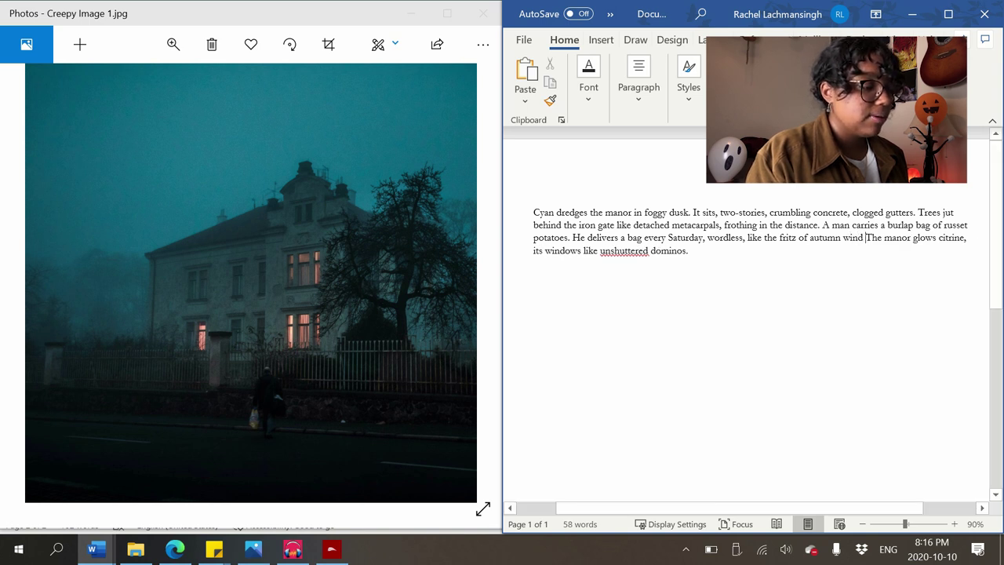
Replace "wordless," with "soundless," in the sentence about the Saturday delivery
left_click(743, 236)
key("BackSpace")
key("BackSpace")
key("BackSpace")
key("BackSpace")
key("BackSpace")
key("BackSpace")
key("BackSpace")
key("BackSpace")
key("BackSpace")
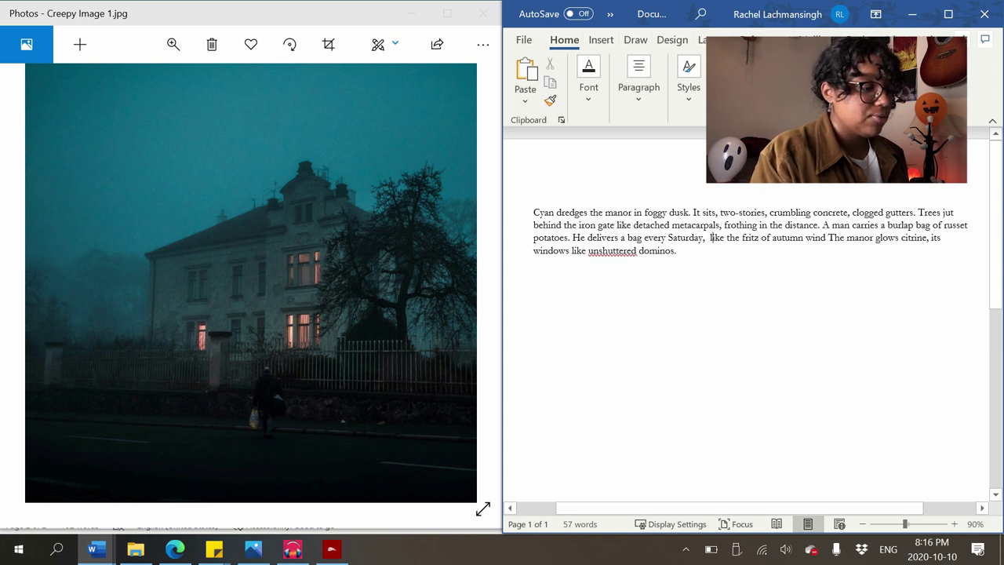
type("so")
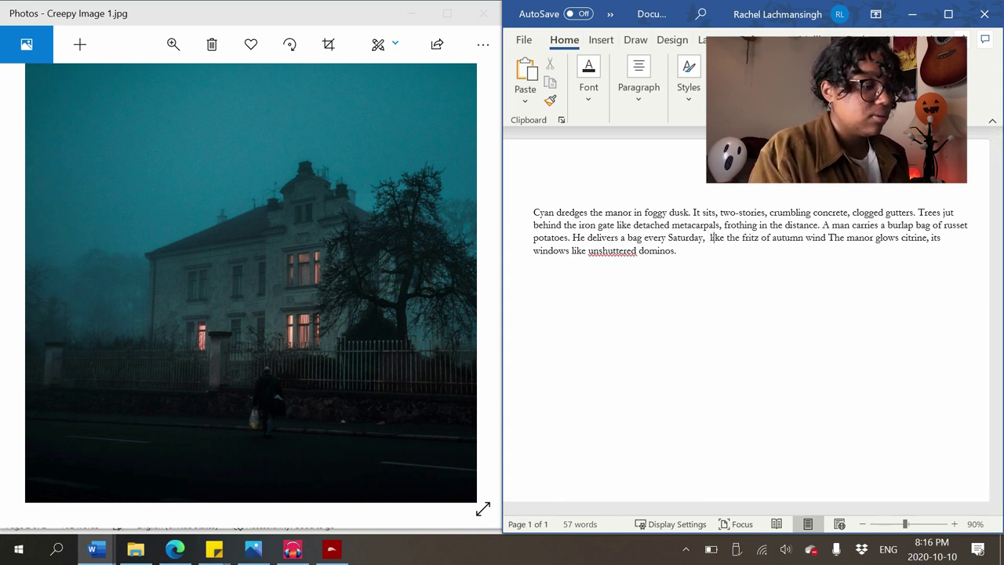
type("undless,")
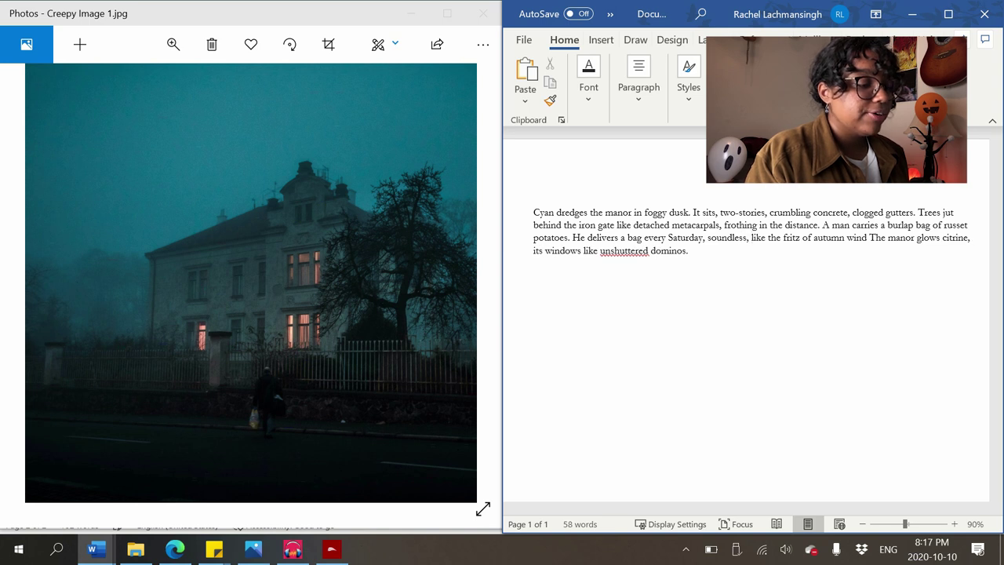
End the description with the sentence "There will be no guests."
type("There wil")
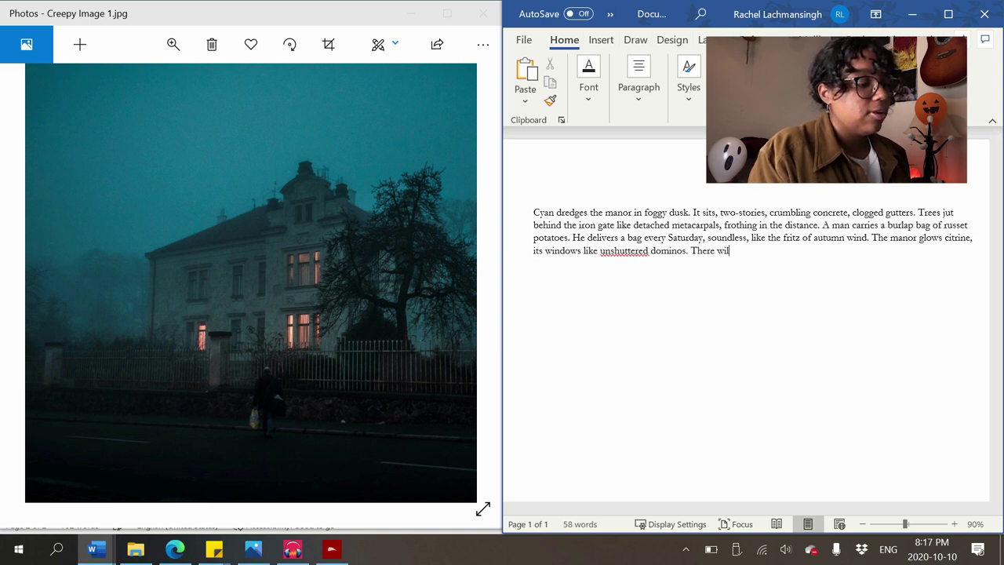
type("l be no guests.")
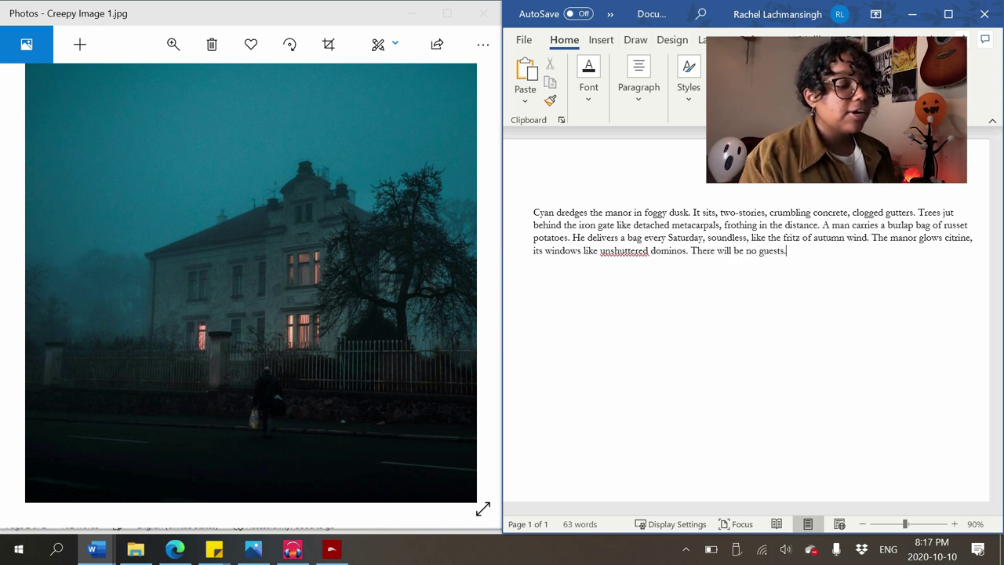
Maximize the document window and enlarge the page view to 160% for reviewing the paragraph
left_click(948, 14)
scroll(495, 313, "up", 4)
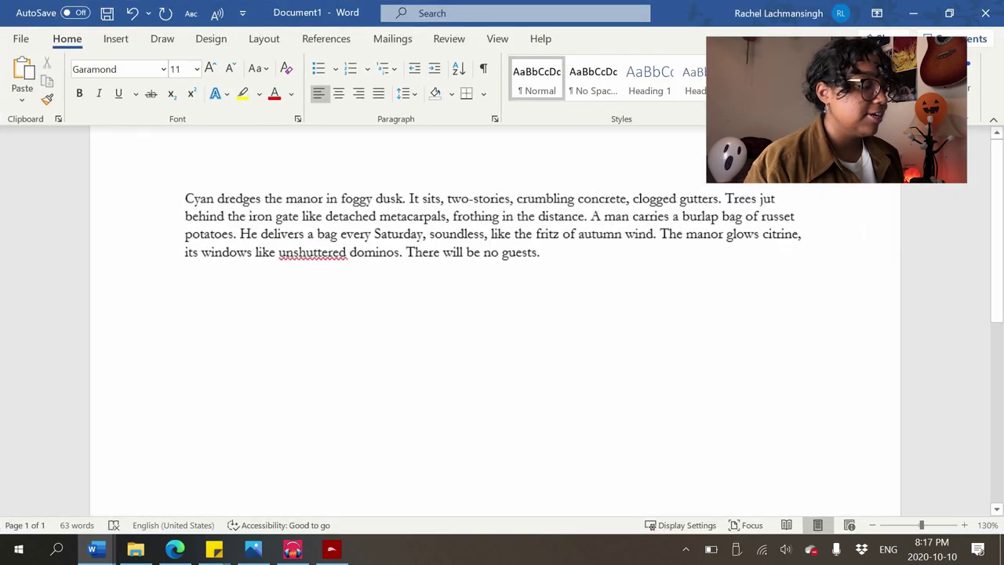
scroll(502, 313, "up", 2)
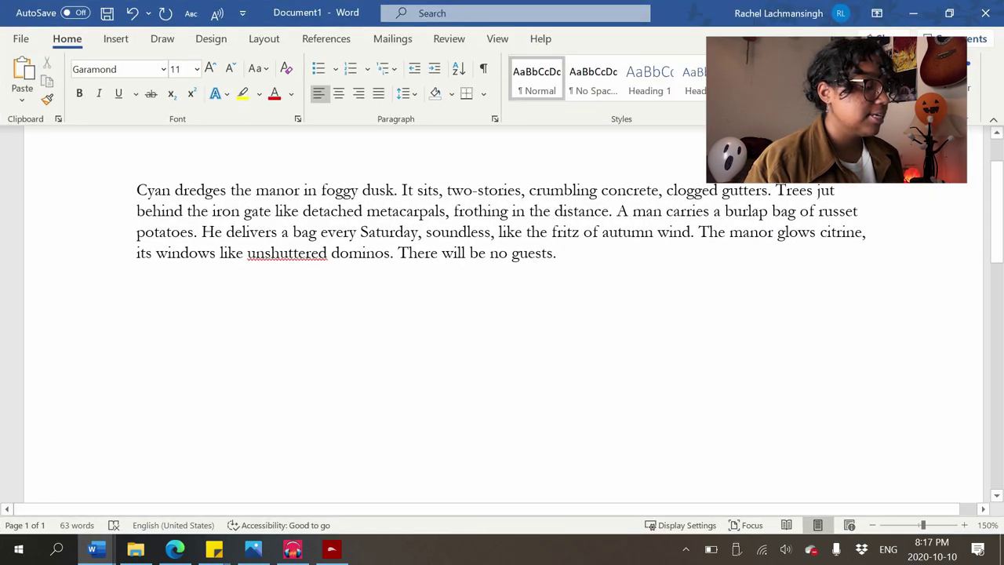
scroll(502, 314, "down", 1)
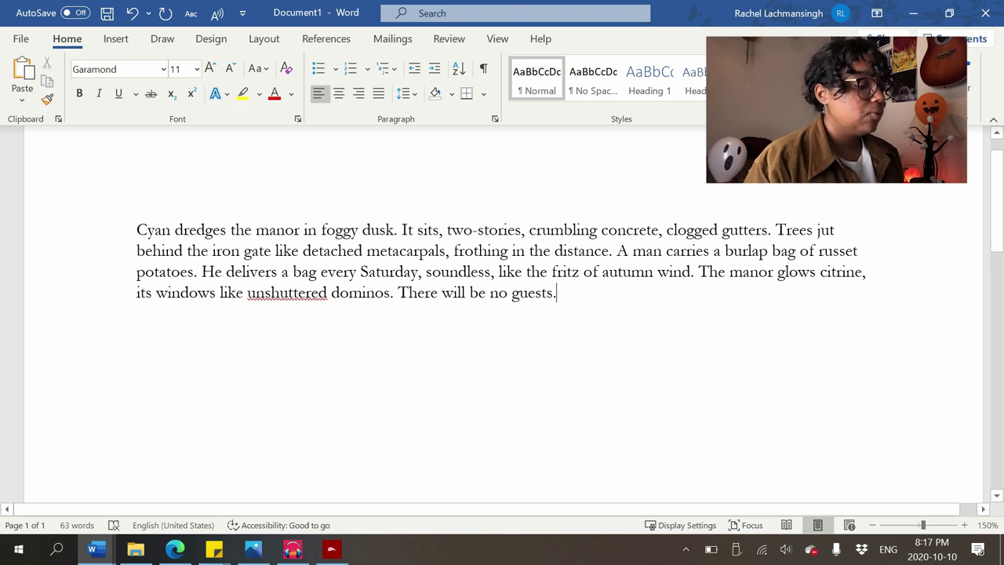
scroll(502, 314, "up", 1)
scroll(502, 313, "down", 1)
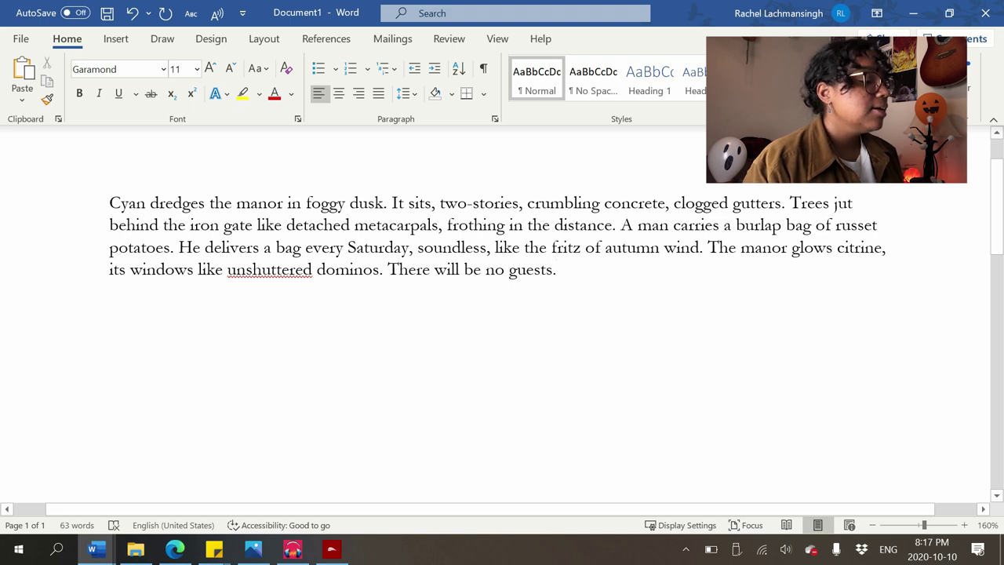
Make the phrase "clogged gutters" bold in the second sentence
left_click(306, 204)
left_click(383, 203)
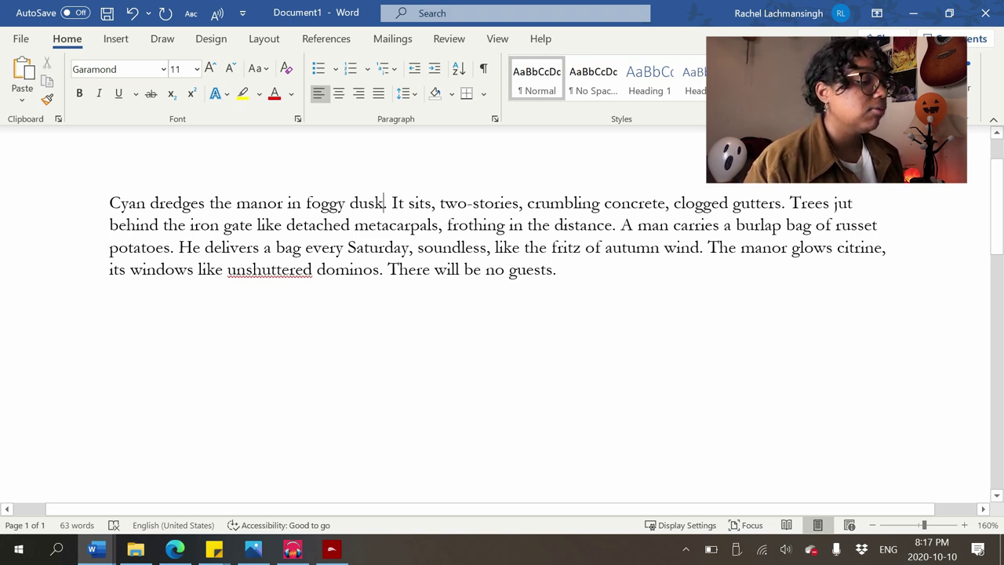
left_click_drag(673, 203, 786, 203)
key("ctrl+b")
left_click(557, 270)
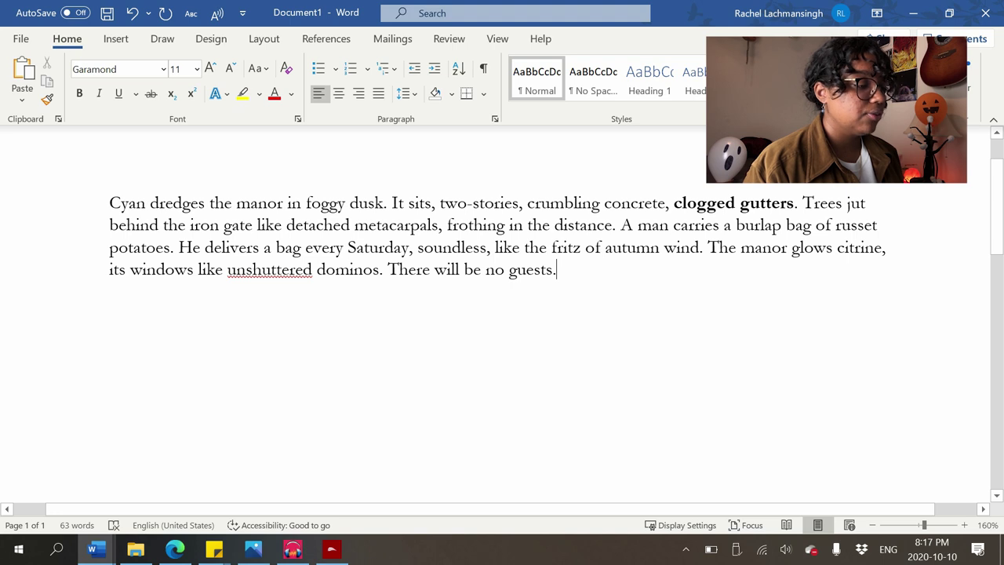
left_click(701, 225)
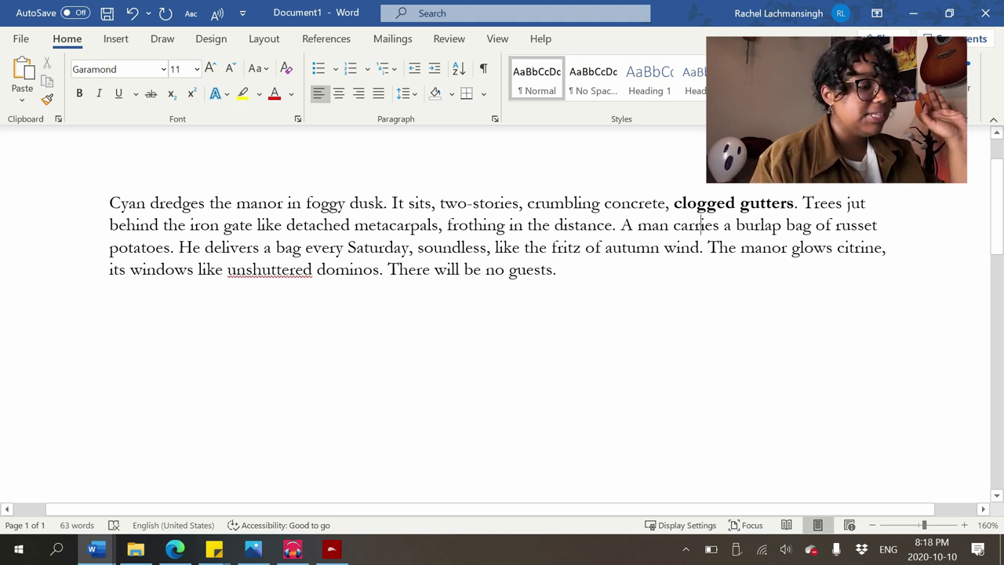
left_click(673, 203)
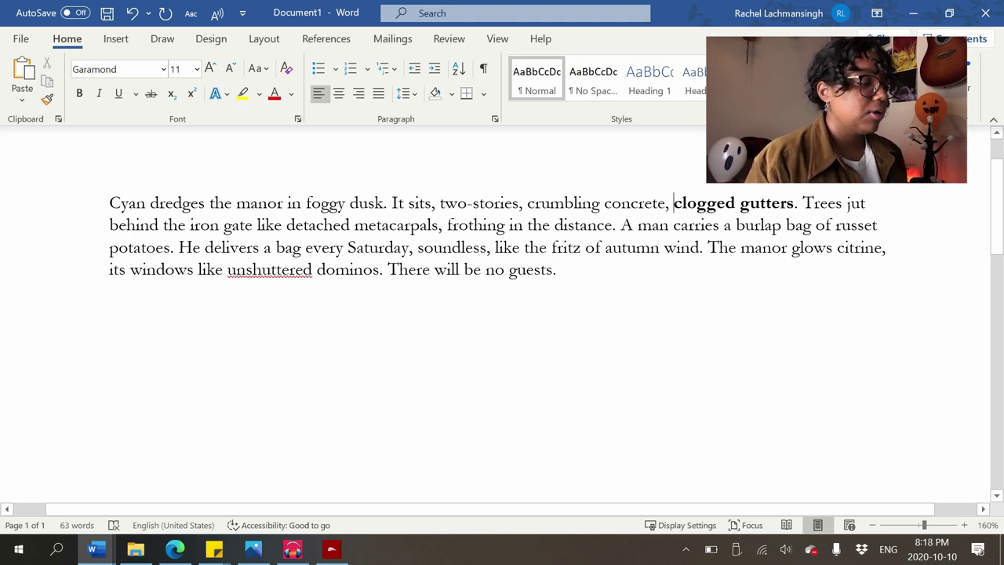
key("ctrl+shift+Right")
key("ctrl+shift+Right")
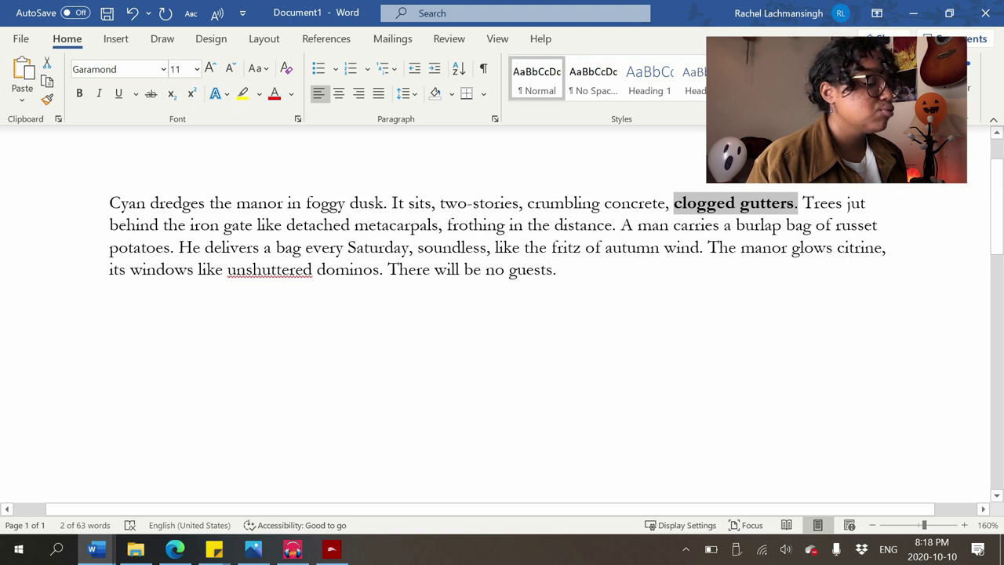
left_click(556, 269)
left_click_drag(534, 203, 666, 203)
left_click(556, 268)
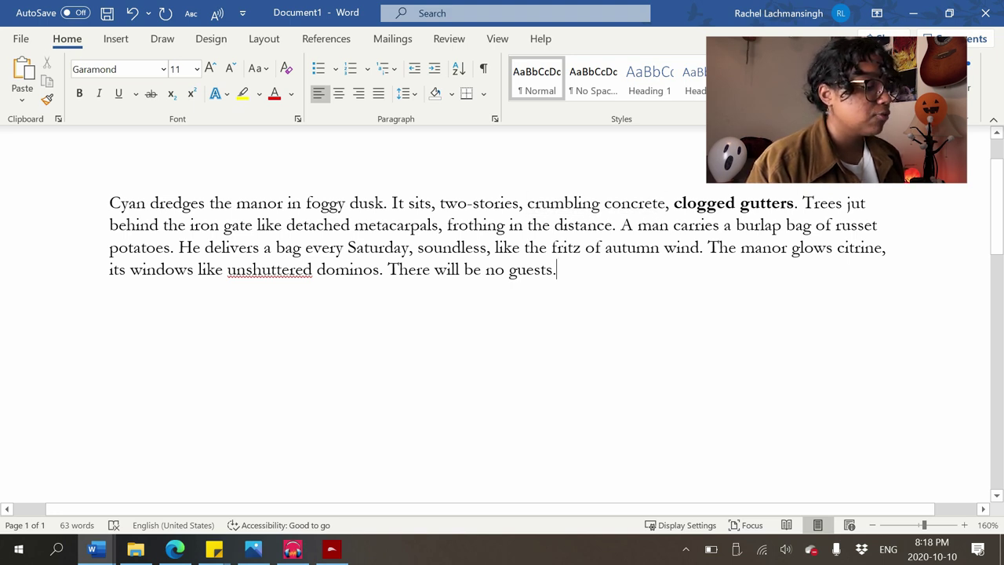
Make the words "metacarpals, frothing" bold in the sentence about the trees
left_click_drag(355, 225, 508, 225)
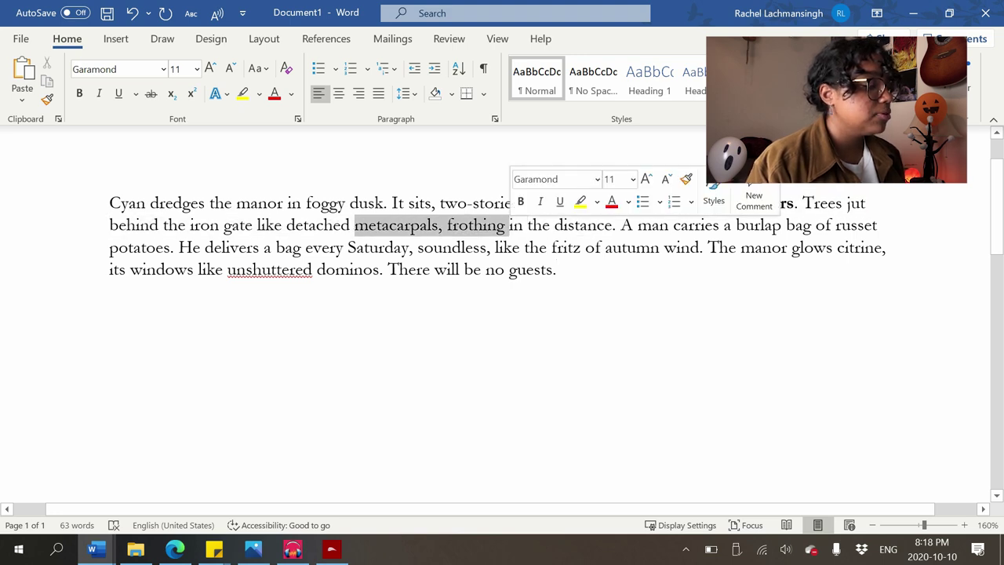
left_click(860, 247)
left_click_drag(810, 202, 842, 202)
left_click(474, 268)
left_click_drag(355, 225, 509, 225)
key("ctrl+b")
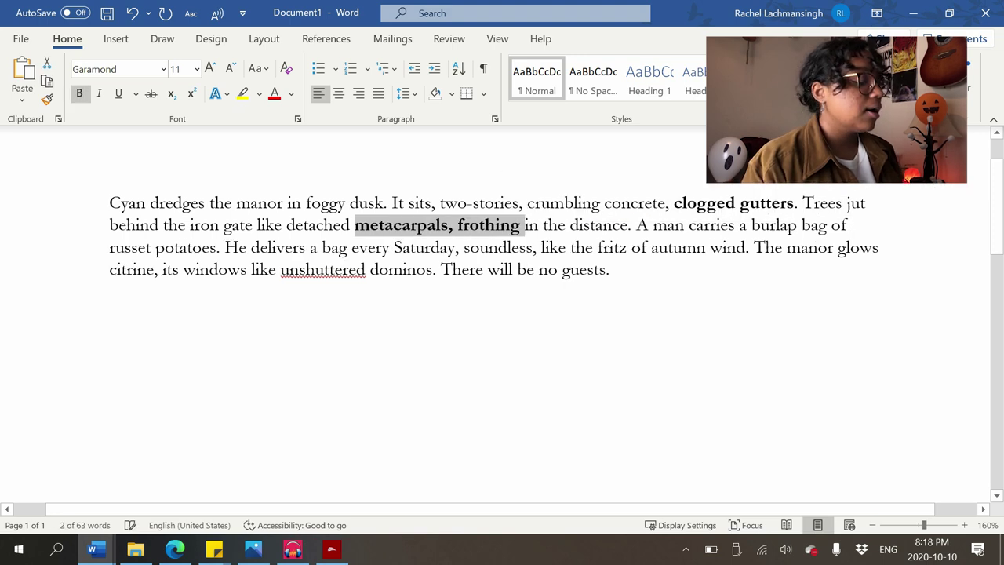
left_click(611, 270)
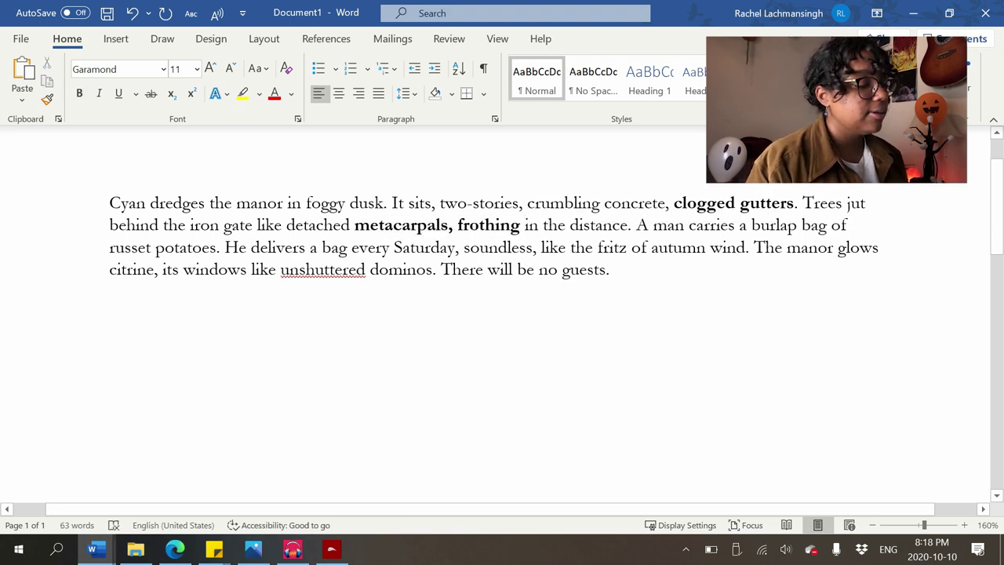
Insert "froth in the distance, jutting behind" right after "Trees" in the sentence about the iron gate
left_click_drag(803, 203, 851, 203)
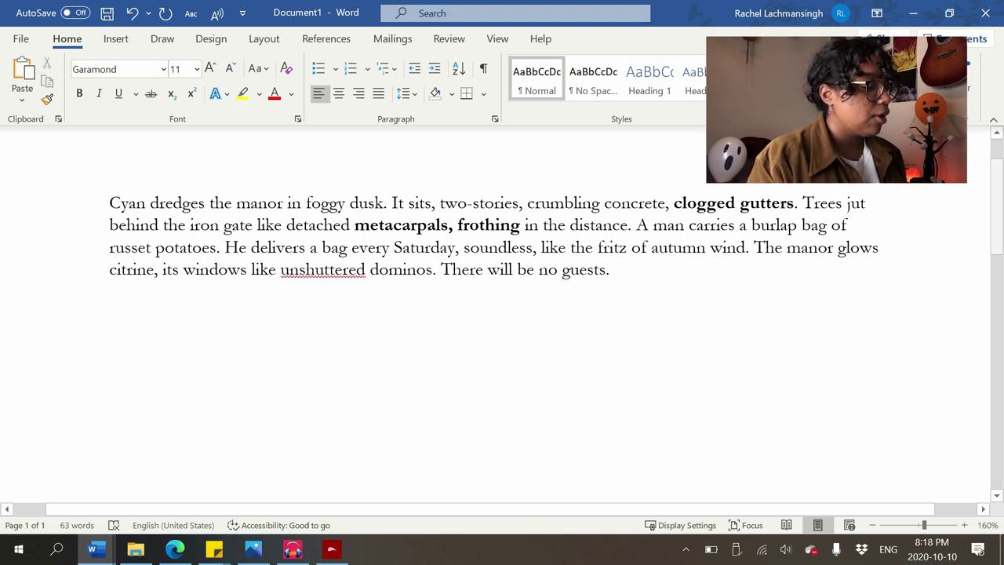
type("froth in the dista")
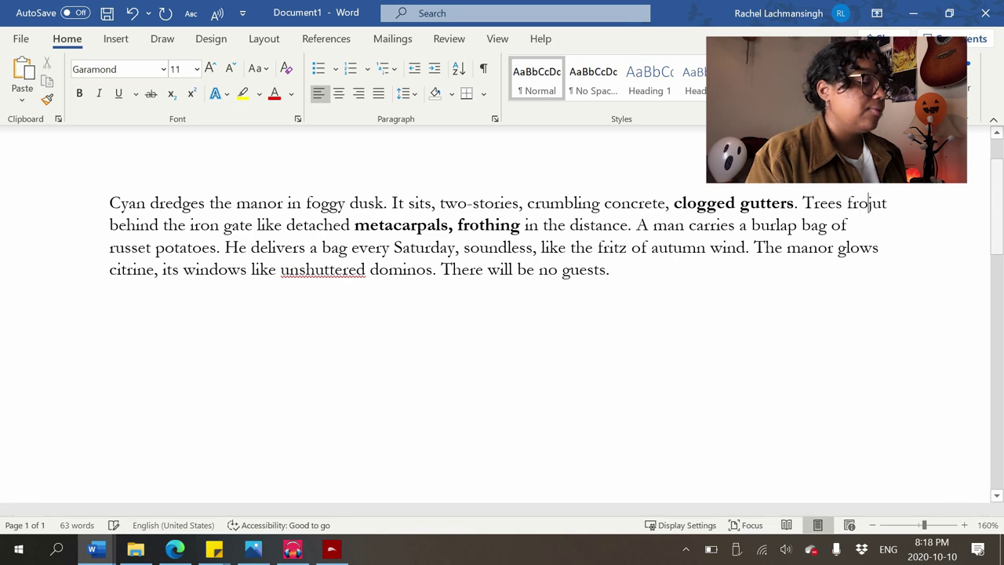
type("nce, jutting behind jut beh")
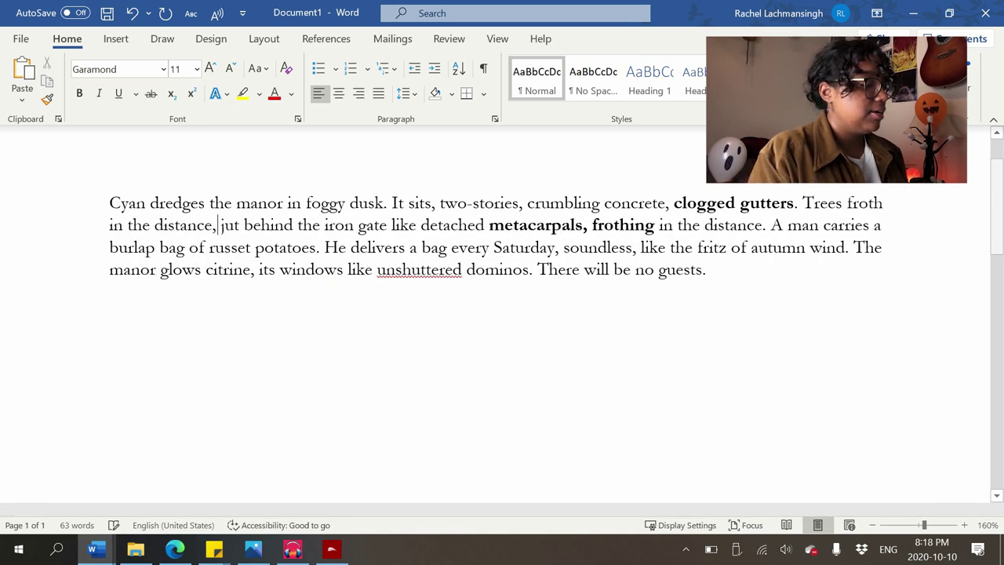
type("ind")
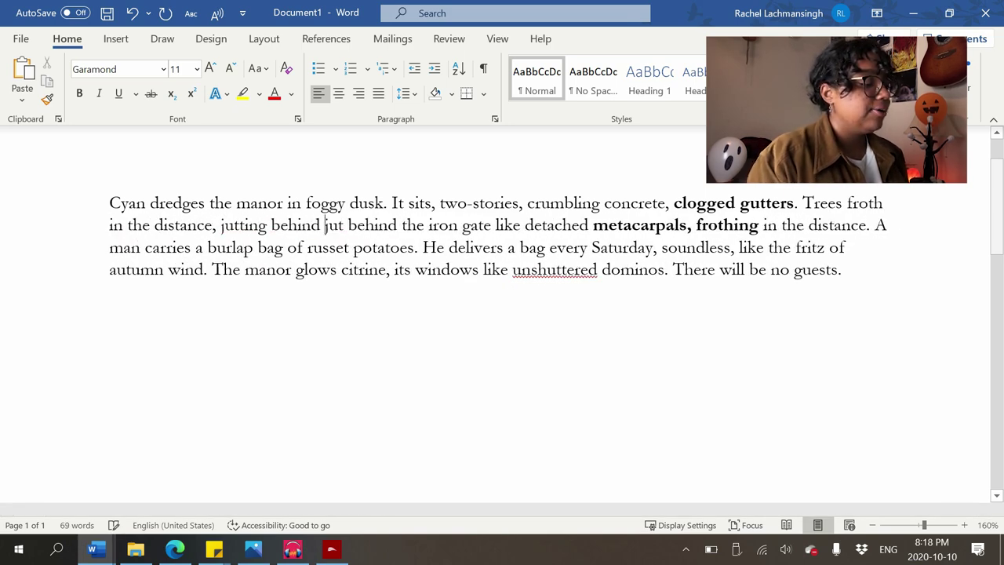
Delete ", frothing in the distance" after "metacarpals", keeping the full stop at the end of the sentence
left_click(691, 225)
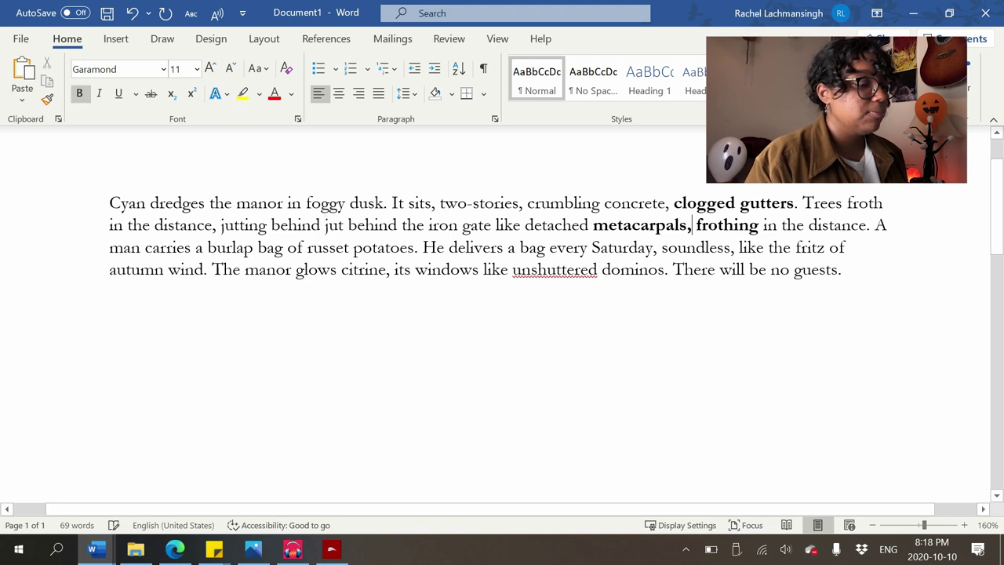
left_click_drag(692, 225, 866, 225)
key("BackSpace")
key("BackSpace")
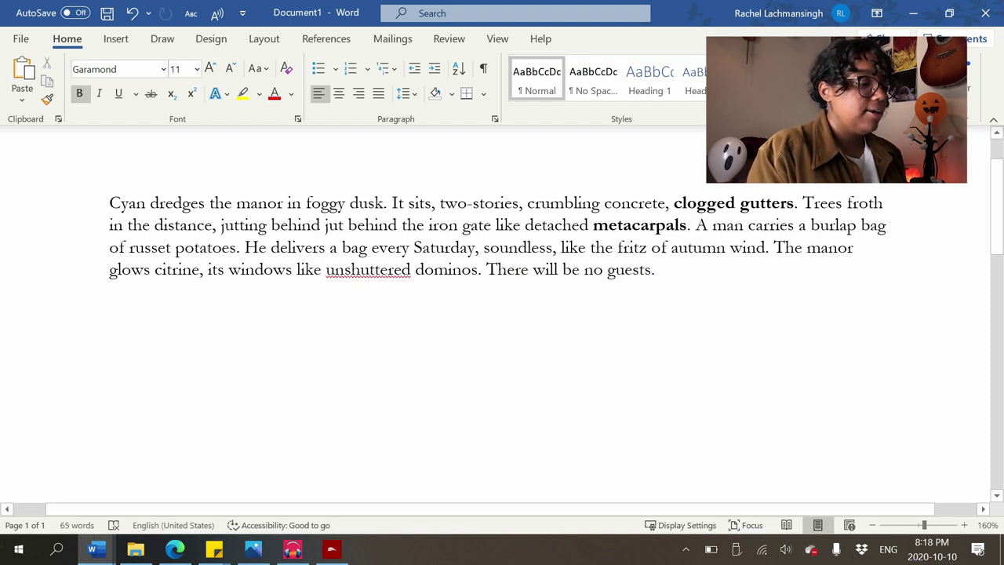
Remove the bold formatting from the word "metacarpals"
left_click(660, 246)
left_click(640, 225)
key("ctrl+b")
key("ctrl+z")
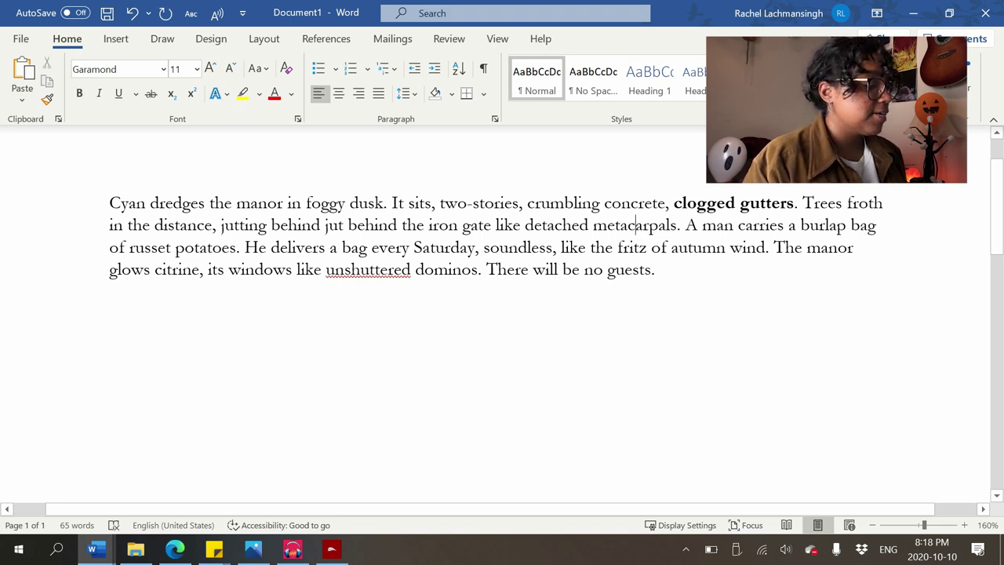
Make "A man" bold at the start of the sentence about the russet potatoes
left_click(240, 247)
left_click(686, 225)
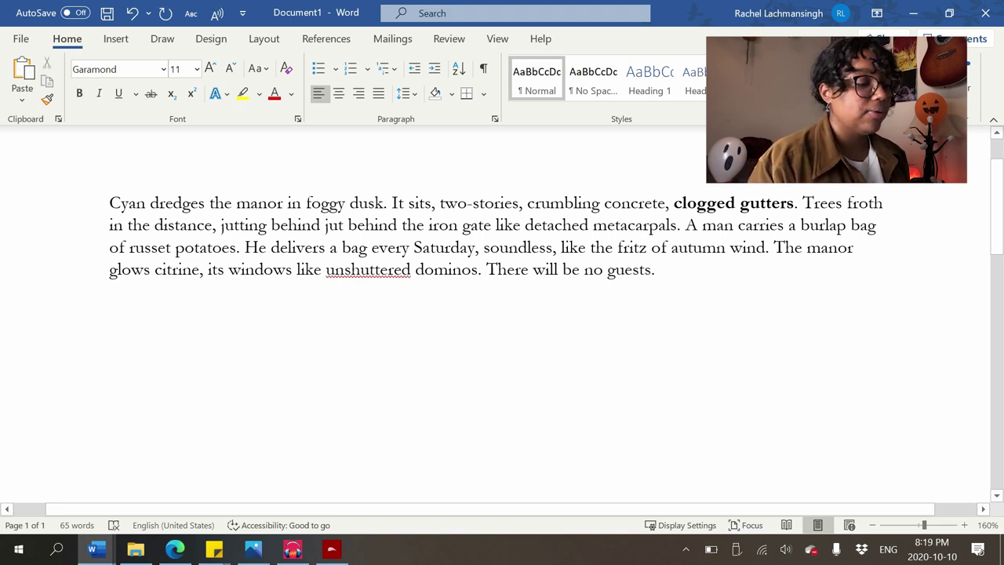
key("ctrl+shift+Right")
key("ctrl+shift+Right")
key("ctrl+b")
left_click(655, 270)
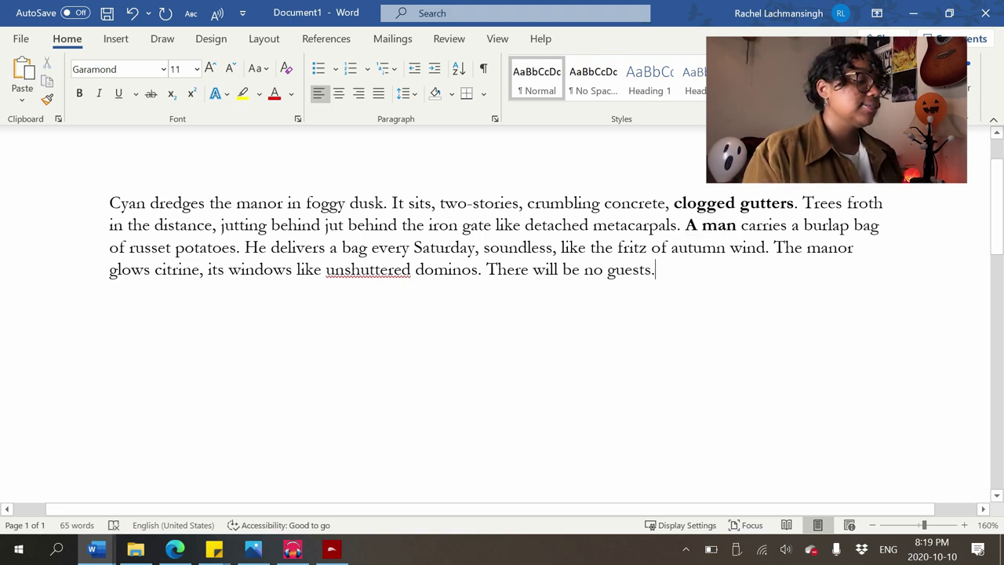
Make the word "bag" bold in both the Saturday delivery sentence and the burlap sentence
left_click(498, 269)
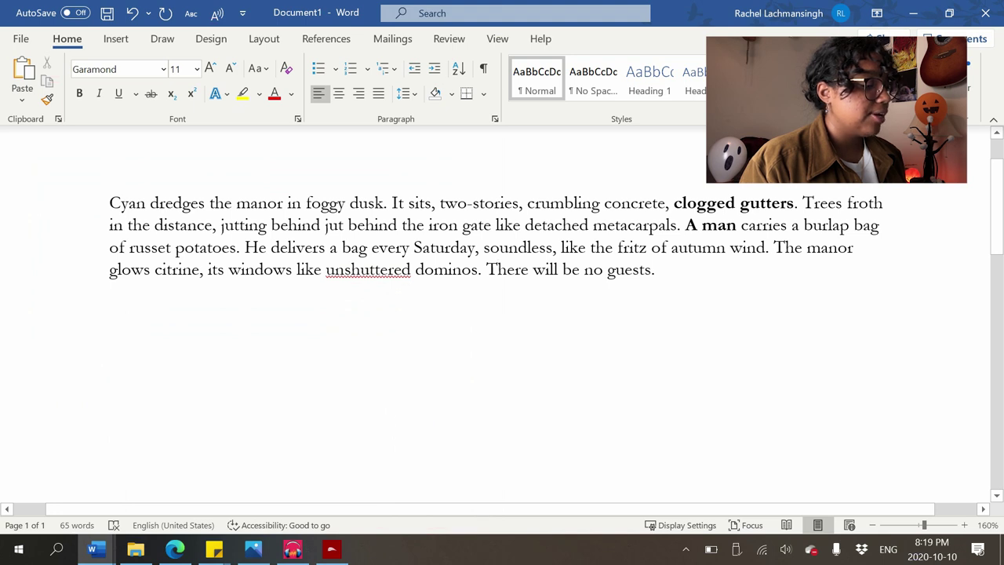
left_click(359, 248)
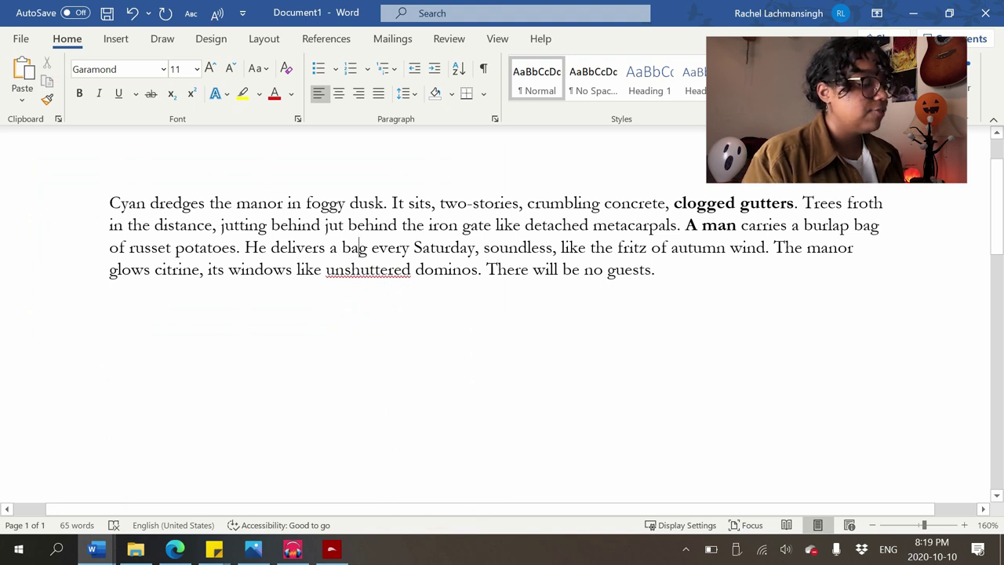
type("b")
key("BackSpace")
key("ctrl+b")
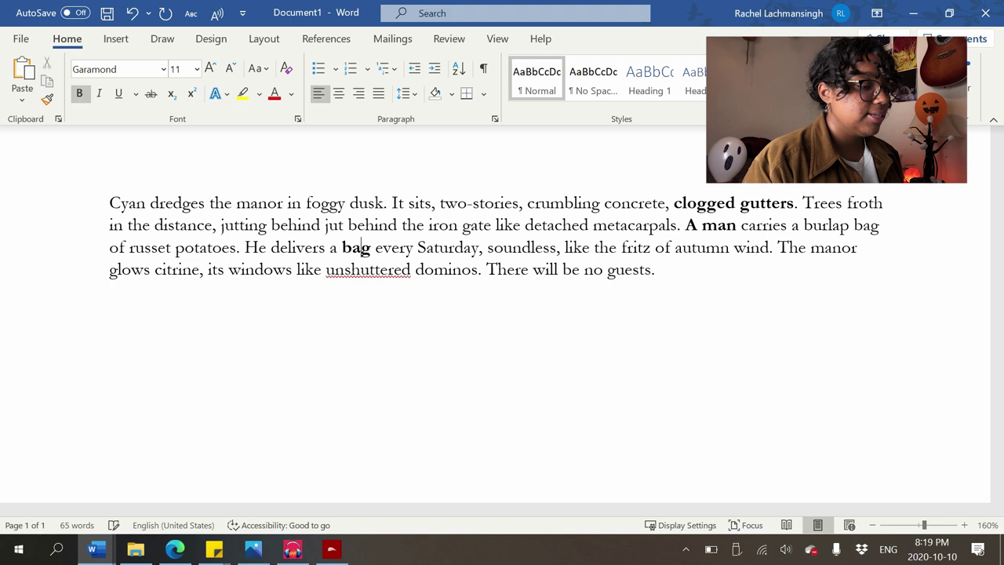
left_click(860, 225)
key("ctrl+b")
Reword "delivers a bag every Saturday" to "makes this exact delivery every Saturday"
left_click(337, 248)
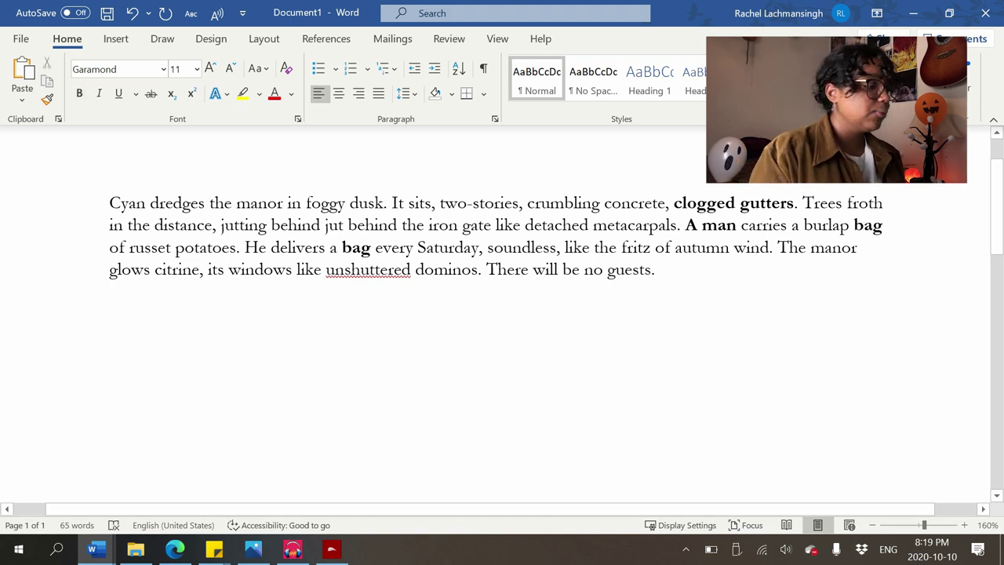
key("ctrl+BackSpace")
key("ctrl+BackSpace")
type("mak")
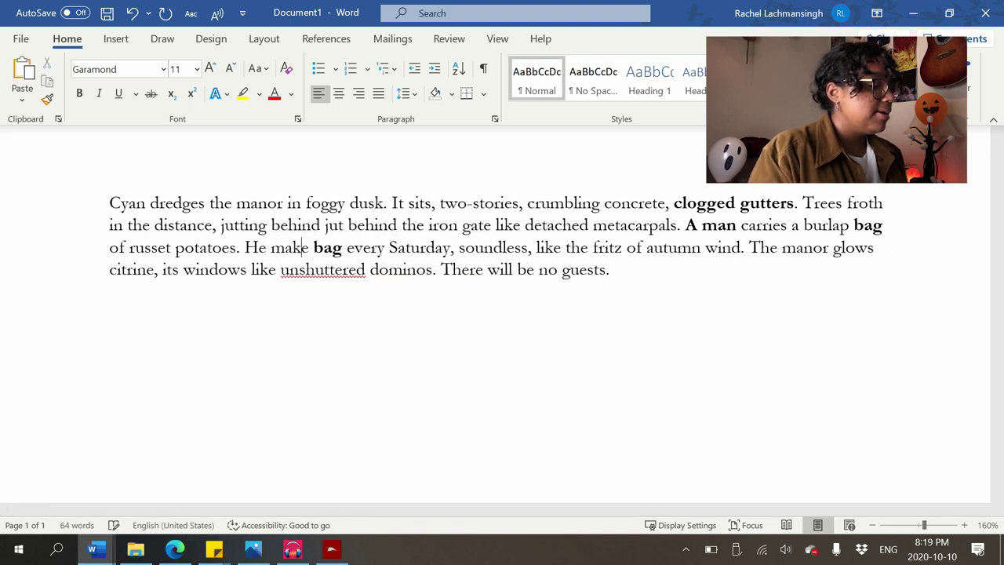
type("es this exact dev")
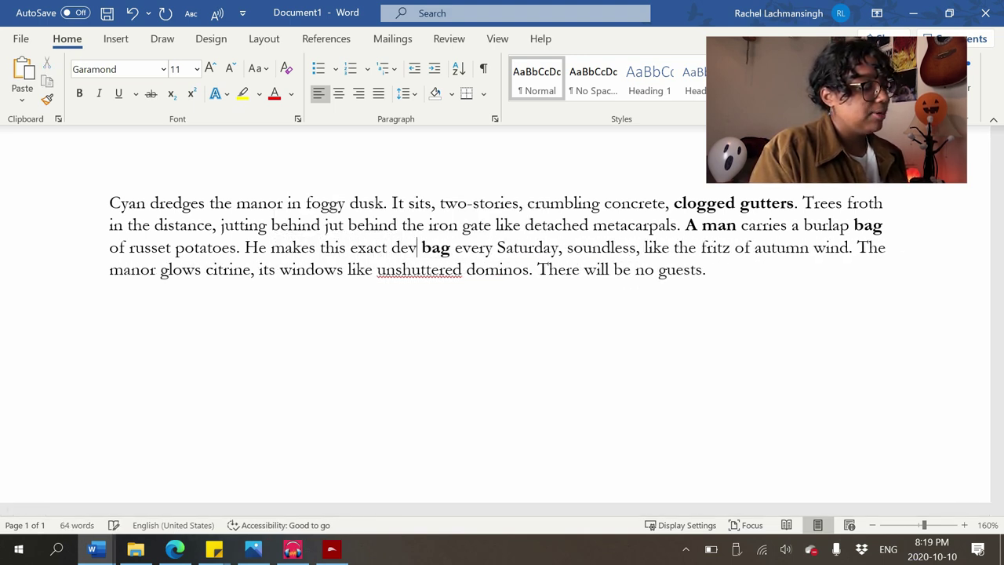
key("BackSpace")
type("livery every")
key("ctrl+Delete")
key("ctrl+Delete")
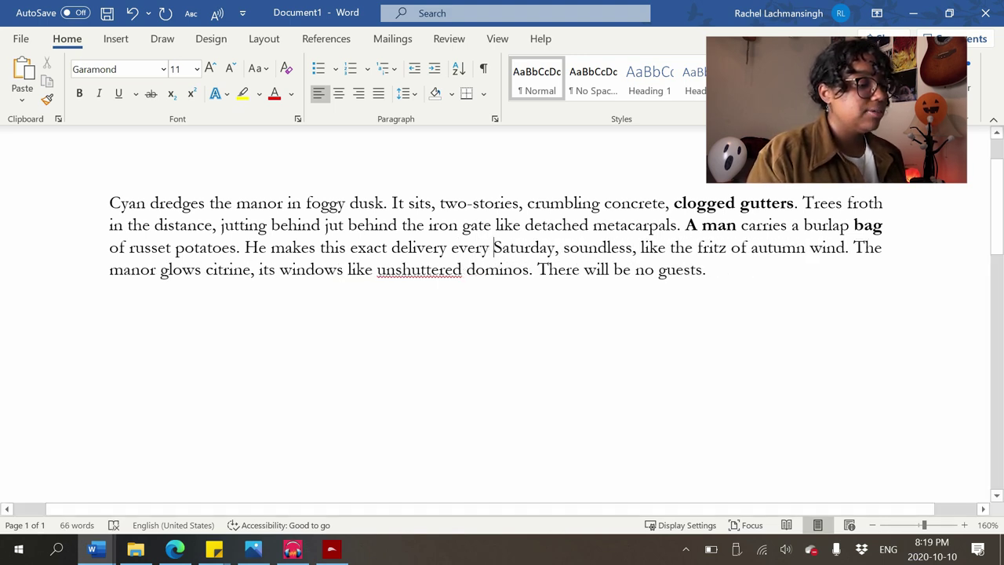
Make the word "fritz" bold in the autumn wind comparison
left_click(703, 248)
key("ctrl+b")
left_click(707, 270)
left_click_drag(752, 248, 847, 247)
left_click(640, 247)
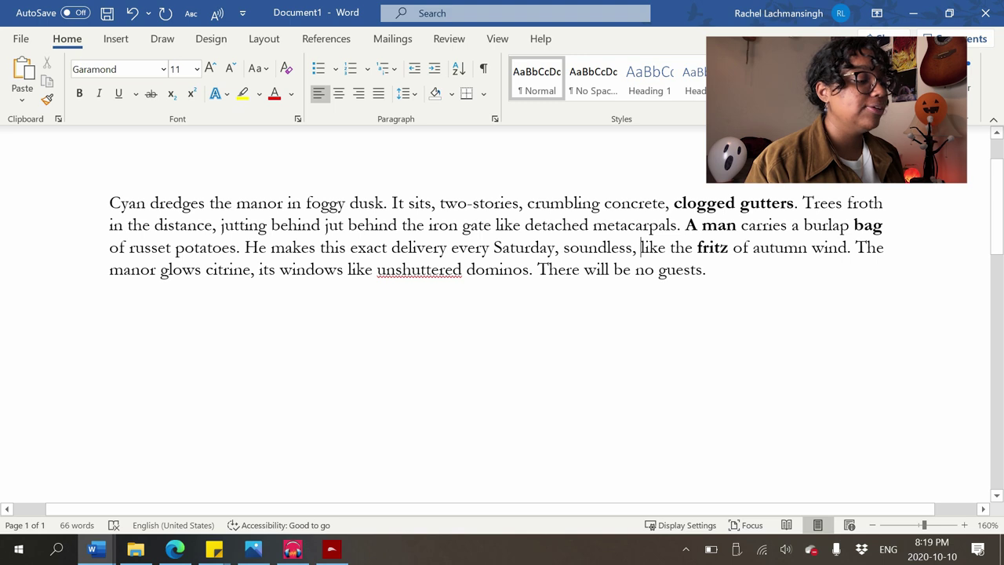
left_click_drag(640, 247, 851, 247)
left_click(706, 269)
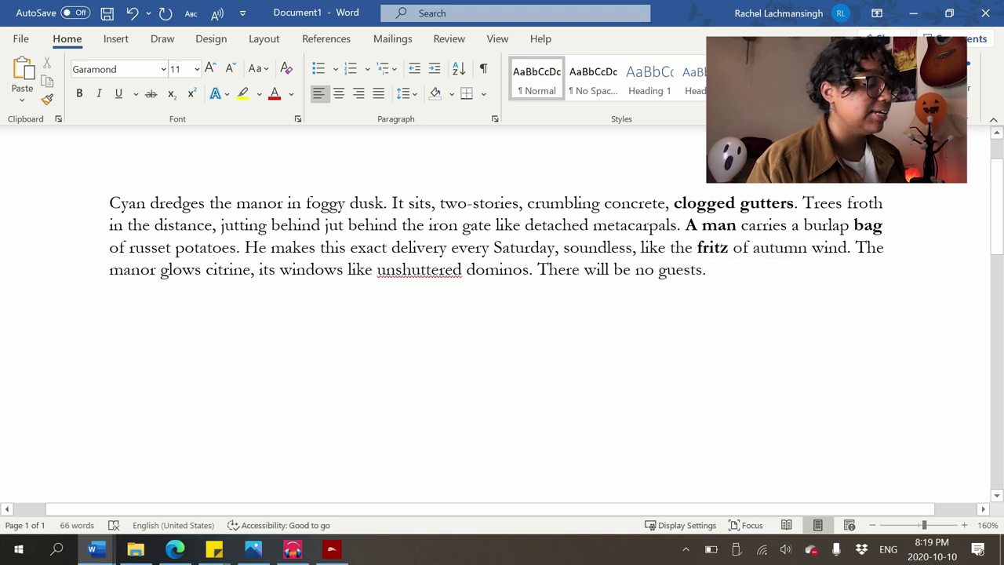
scroll(706, 269, "down", 1)
scroll(496, 216, "up", 1)
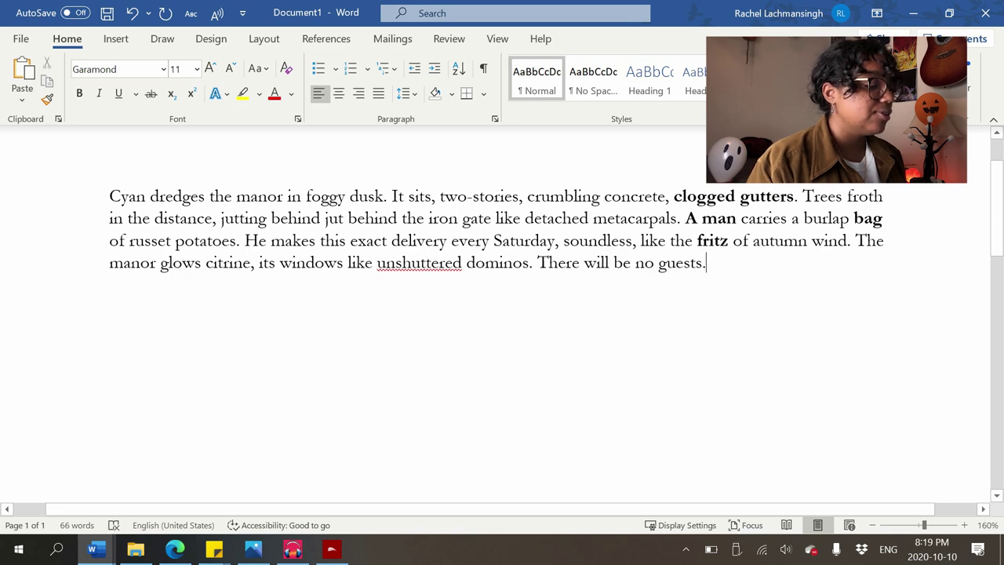
scroll(496, 266, "down", 1)
scroll(495, 267, "up", 1)
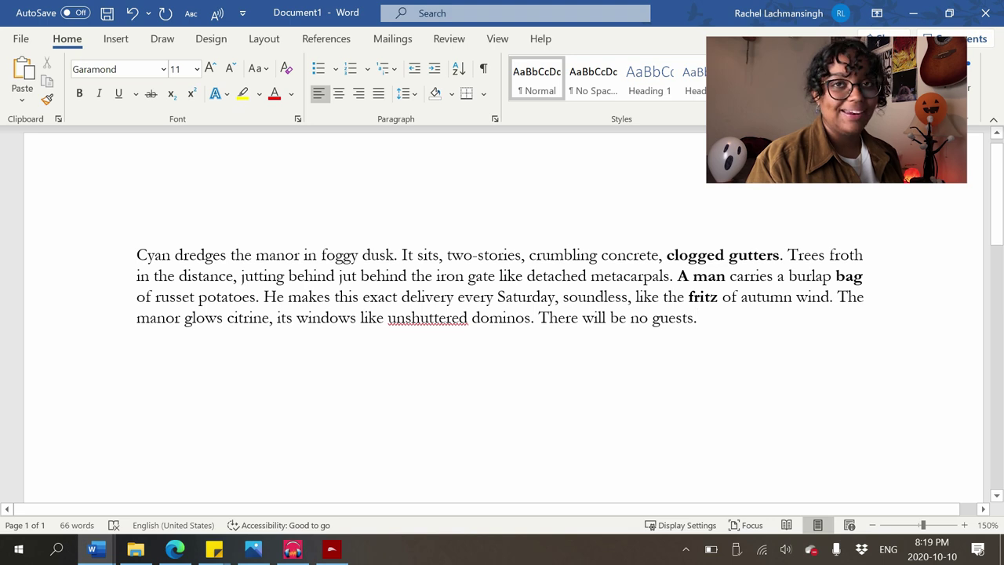
scroll(502, 282, "up", 2)
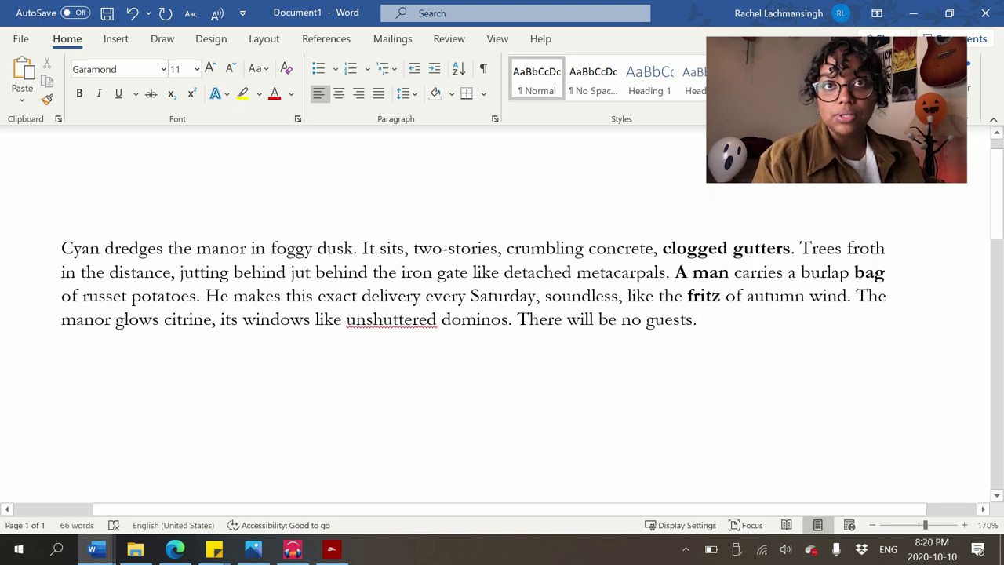
scroll(501, 282, "down", 1)
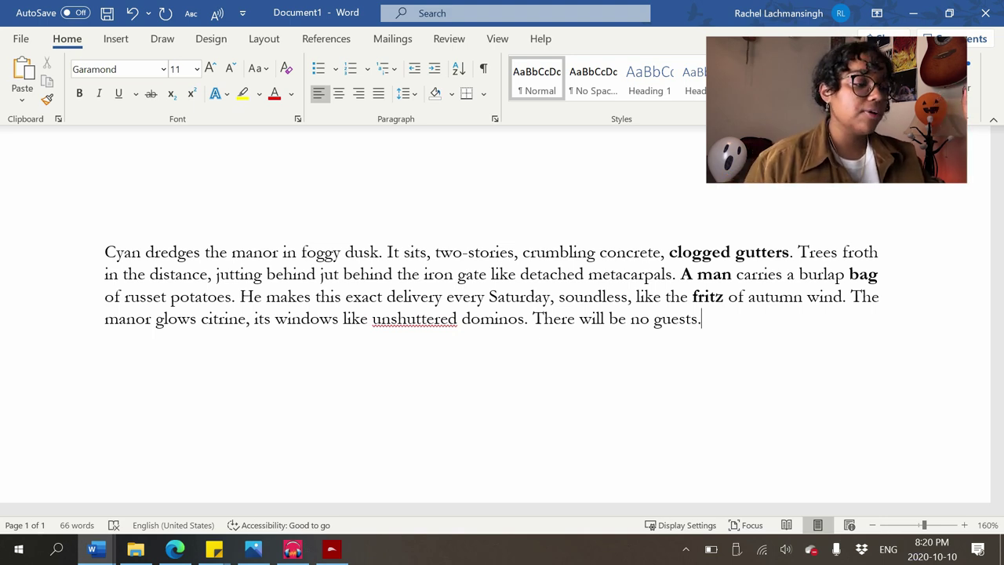
scroll(502, 313, "down", 4)
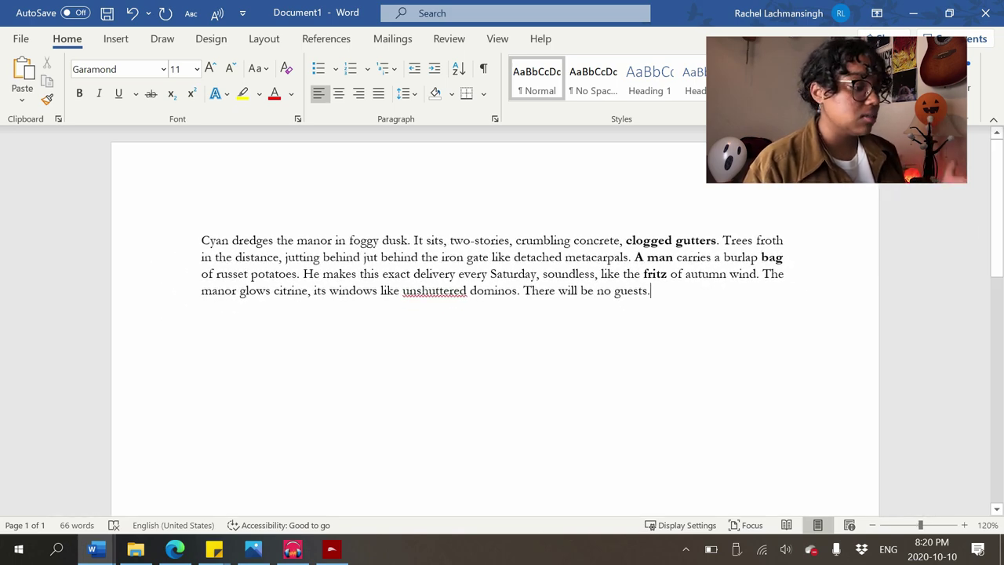
scroll(494, 314, "down", 2)
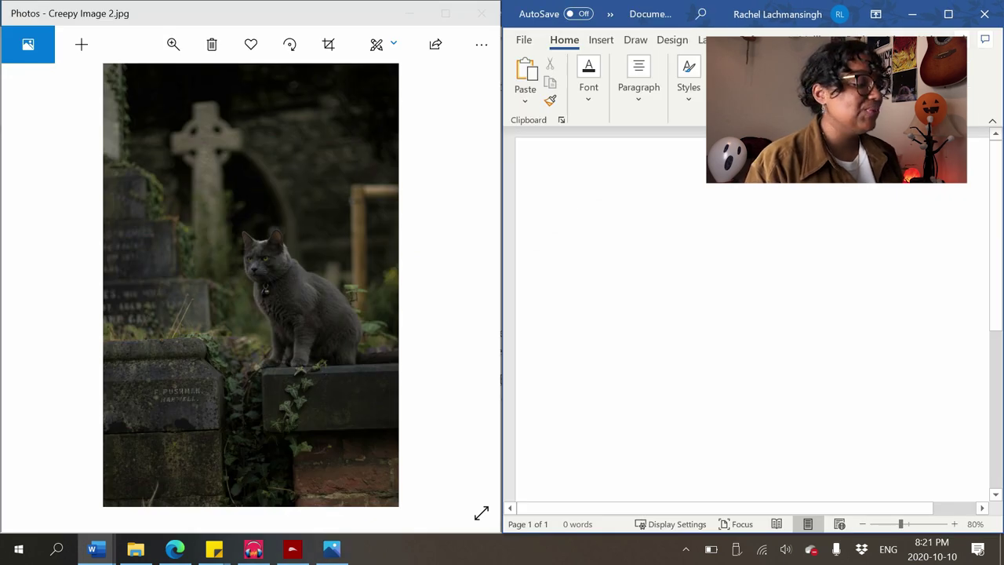
Write the opening sentence "The cat belongs to no one." in the blank document beside the graveyard cat photo
scroll(745, 314, "down", 1)
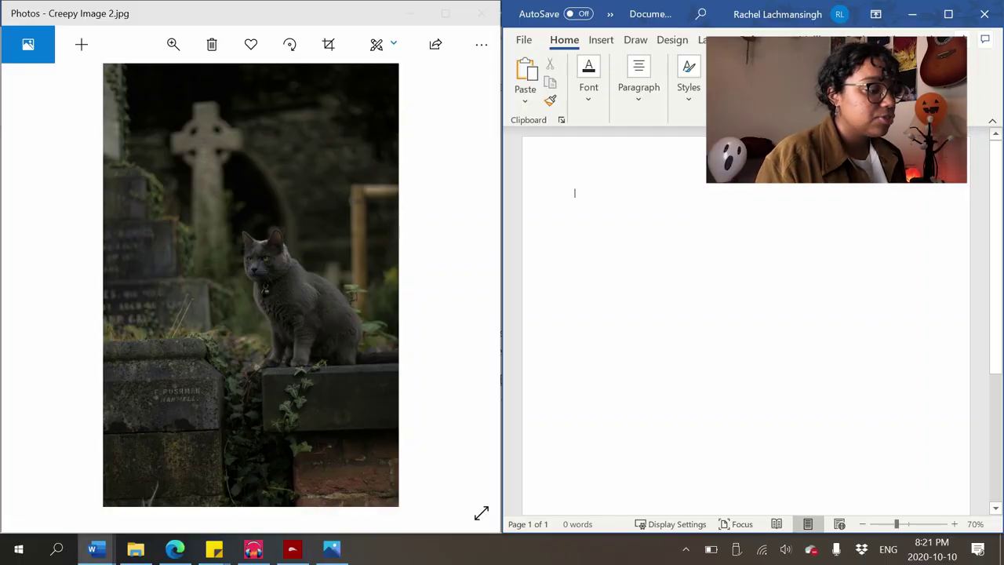
scroll(744, 321, "up", 4)
type("The")
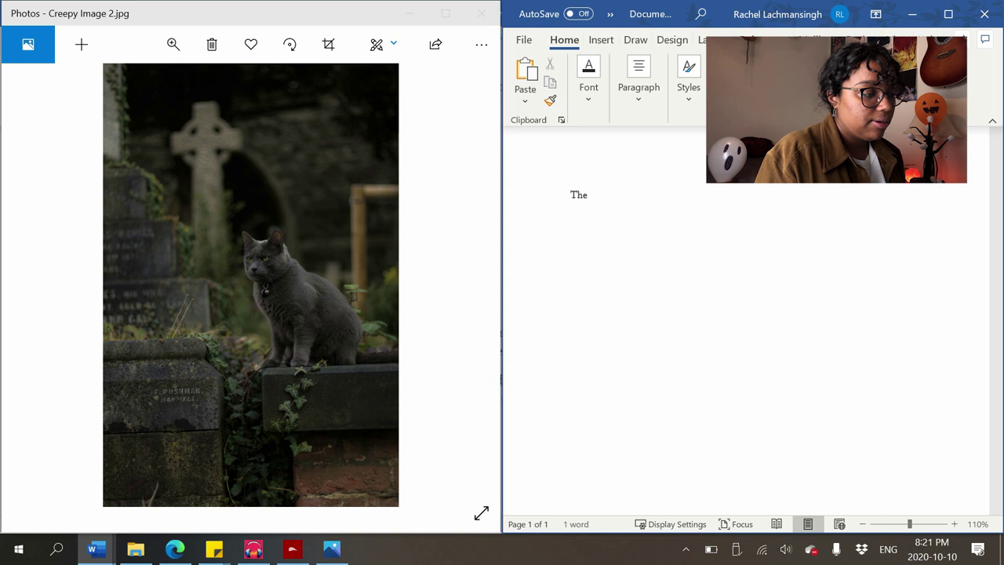
type(" cat belongs")
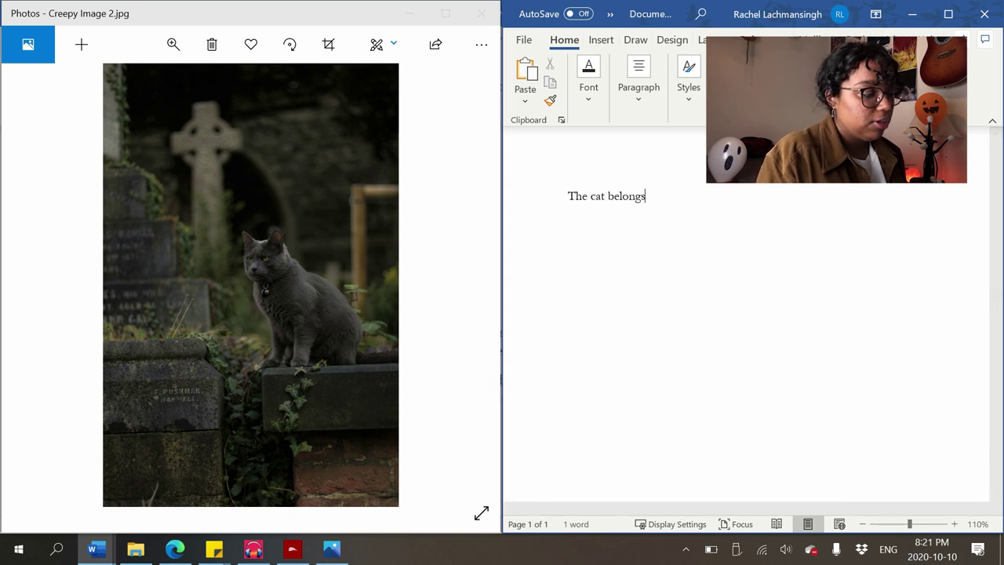
type(" to no one.")
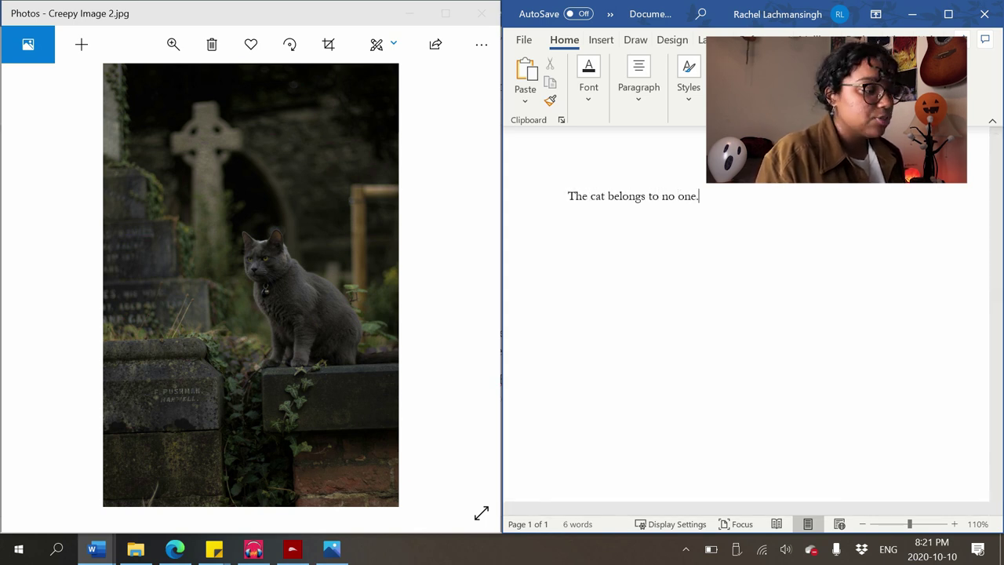
Add a second sentence reading "It dominates the graveyard because it's lived there for a century."
scroll(591, 197, "up", 2)
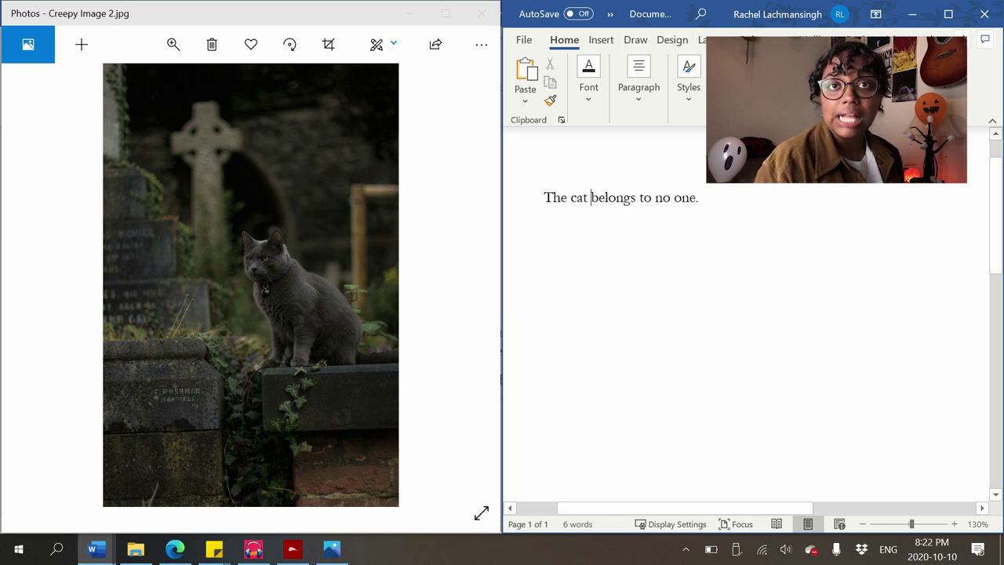
type("It dom")
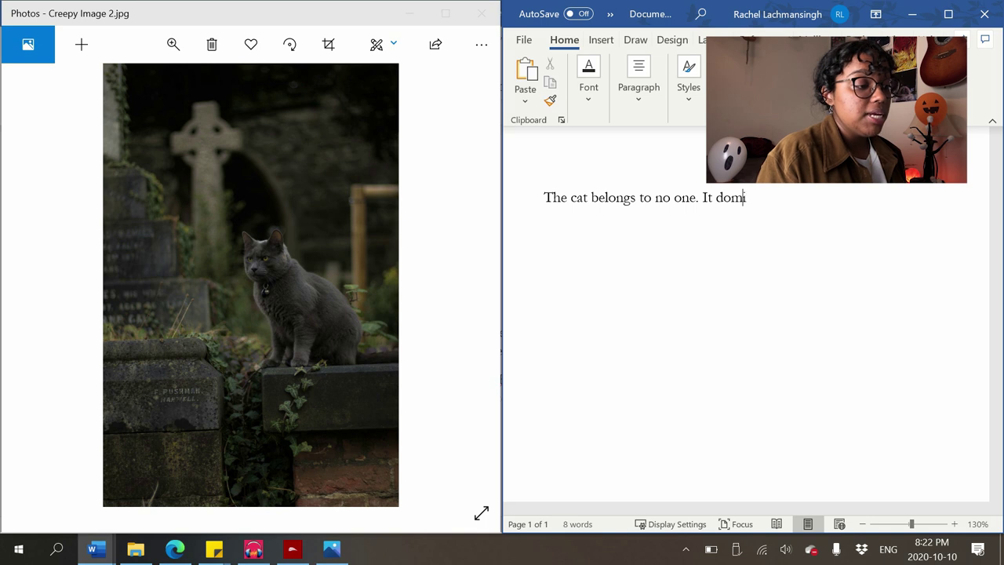
type("inates the graveyard because ")
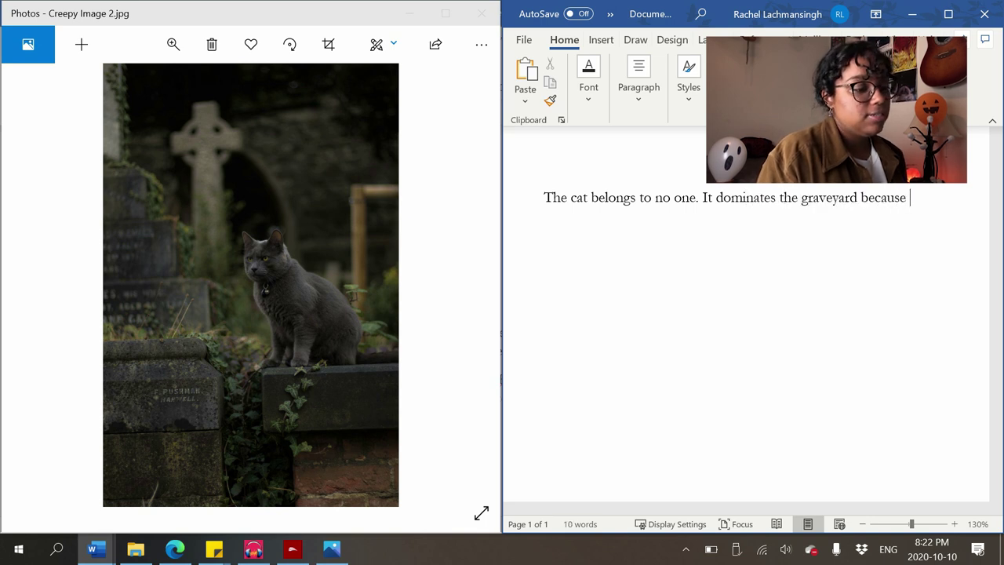
type("it's")
scroll(752, 322, "down", 1)
type("lived here")
scroll(753, 322, "down", 3)
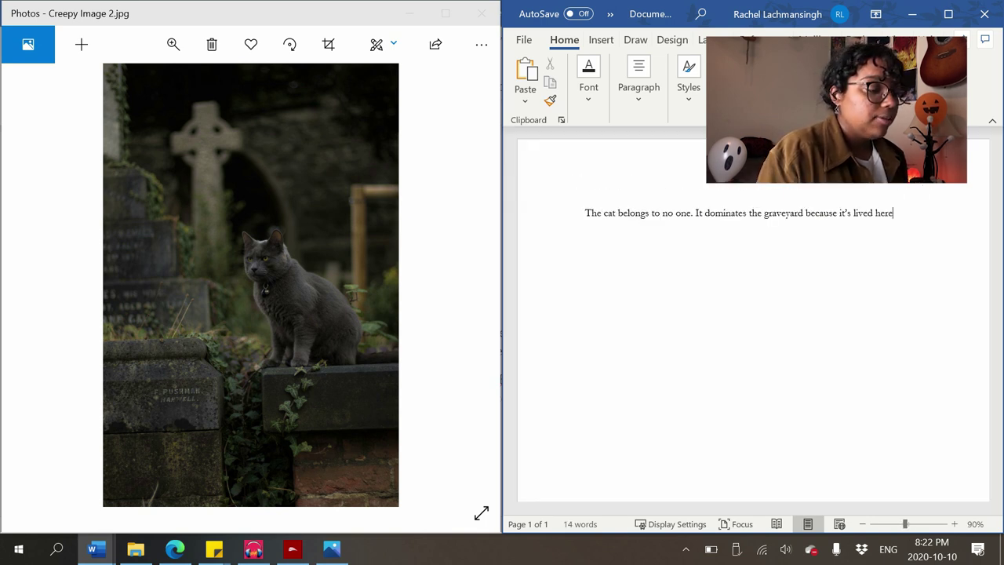
key("BackSpace")
key("BackSpace")
key("BackSpace")
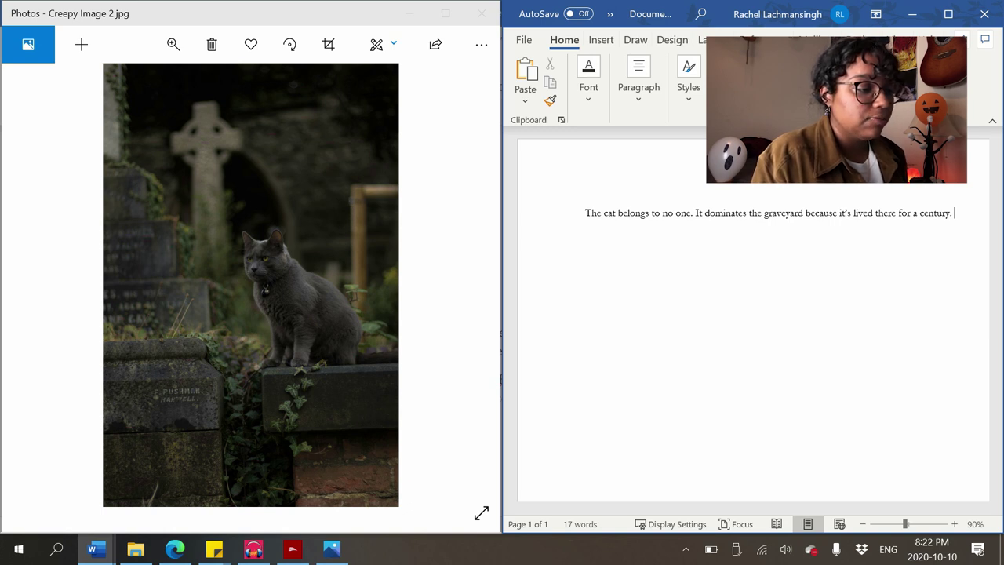
Begin a third sentence with "Its fur charcoal like a scrape of"
type("Its fur")
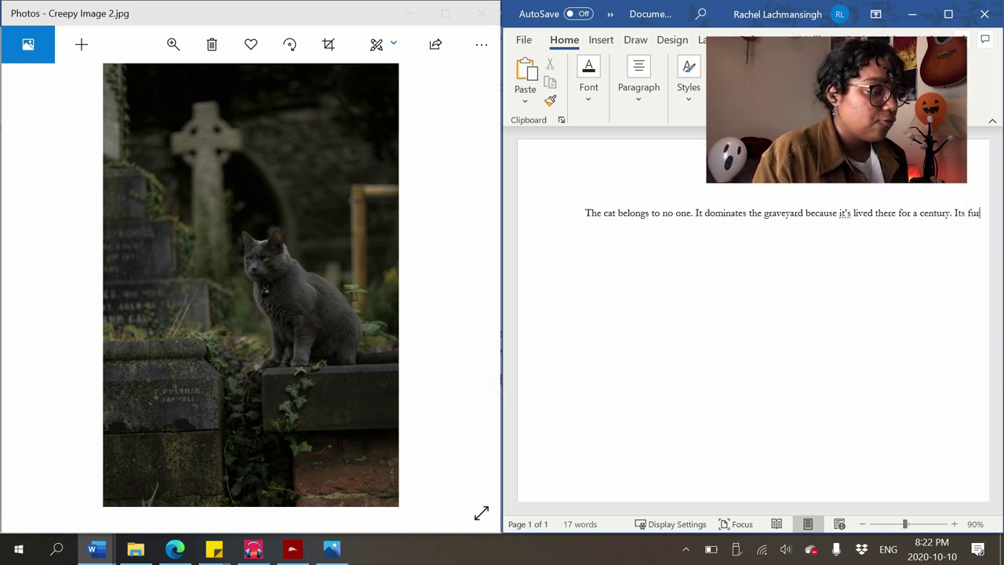
type(" charc")
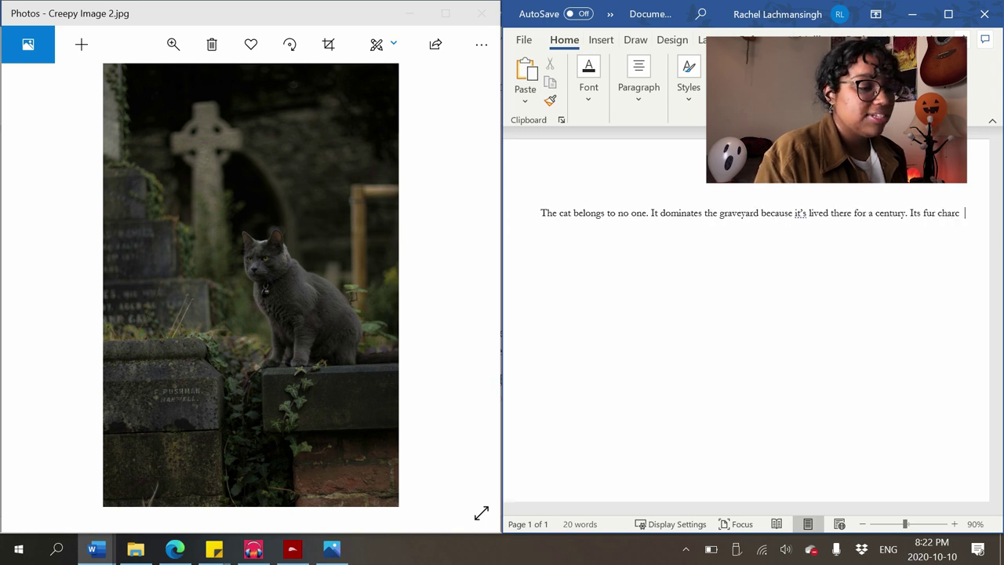
type("oal,")
key("BackSpace")
type("li")
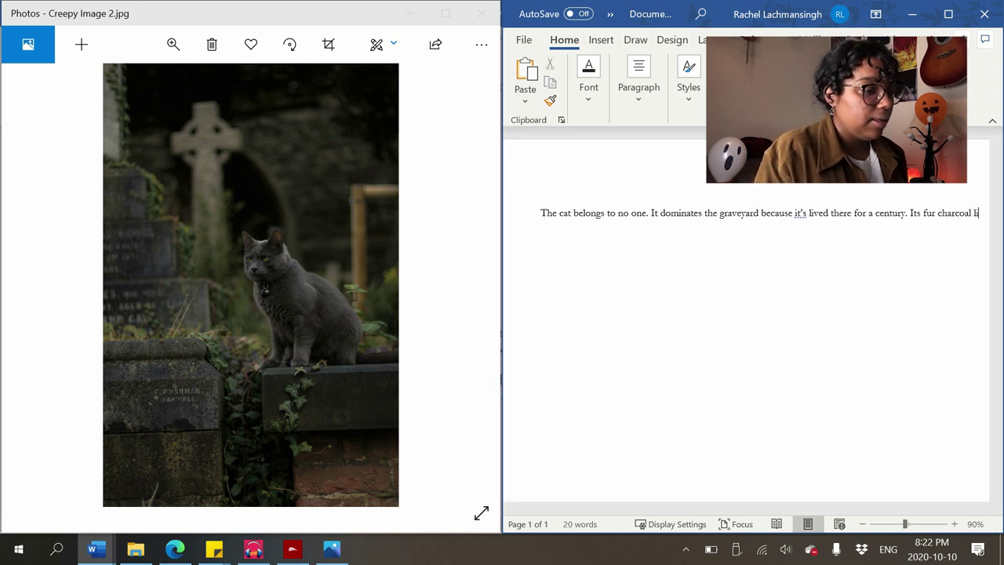
type("ke a ")
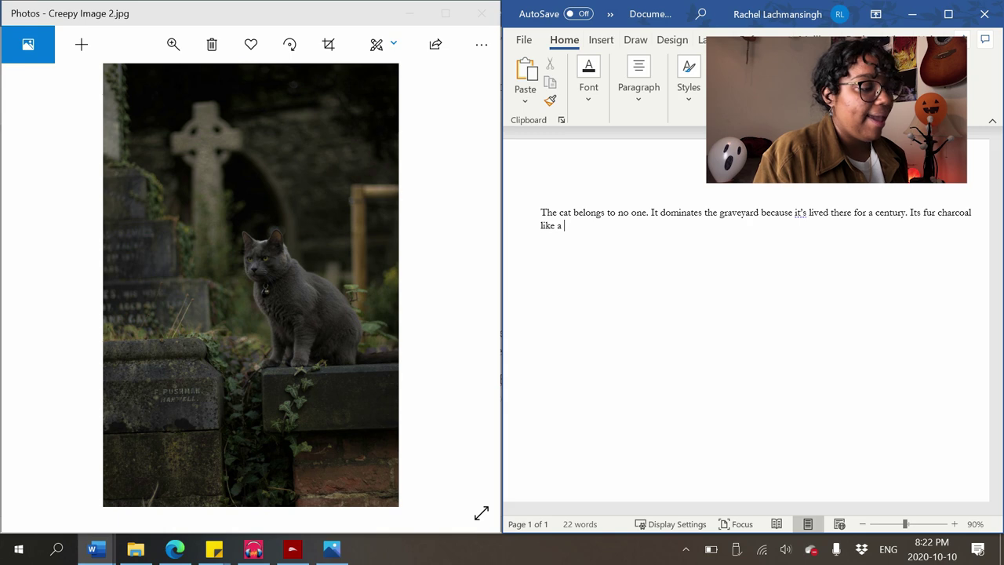
type("scrape of")
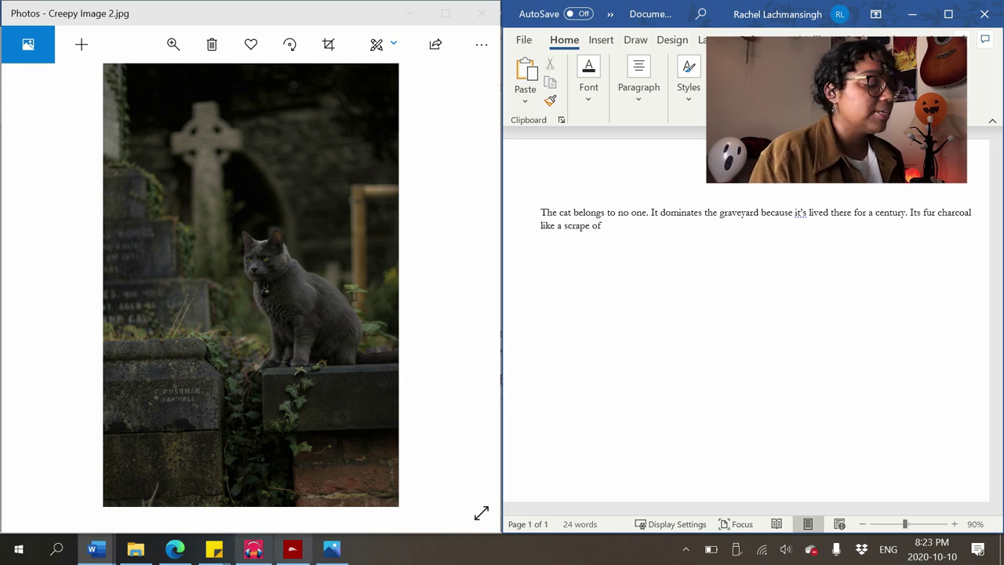
Switch to WordBook, look up thesaurus synonyms for "black" and open the entry for "sable"
left_click(292, 549)
left_click(898, 111)
type("black")
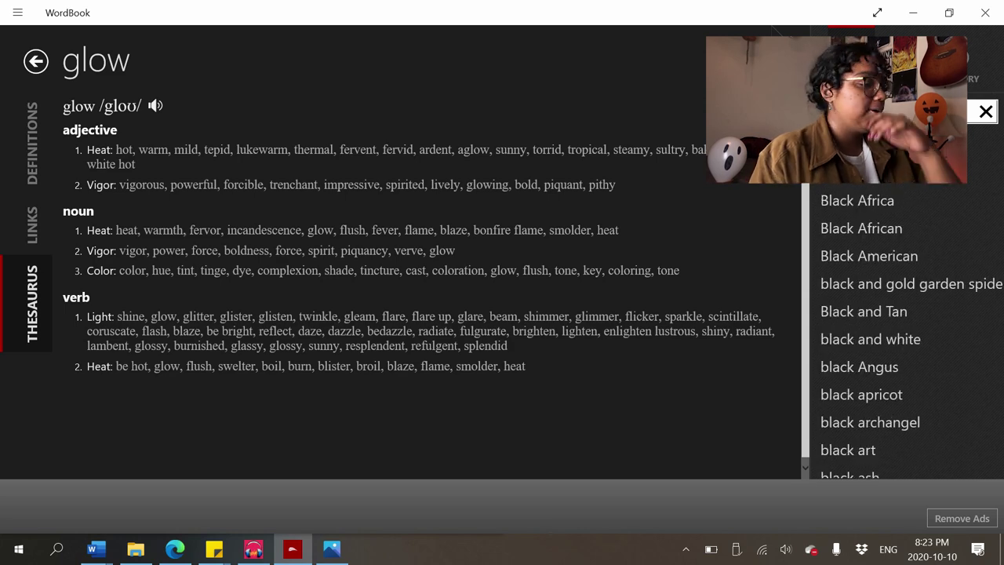
key("Return")
left_click(32, 304)
left_click(221, 184)
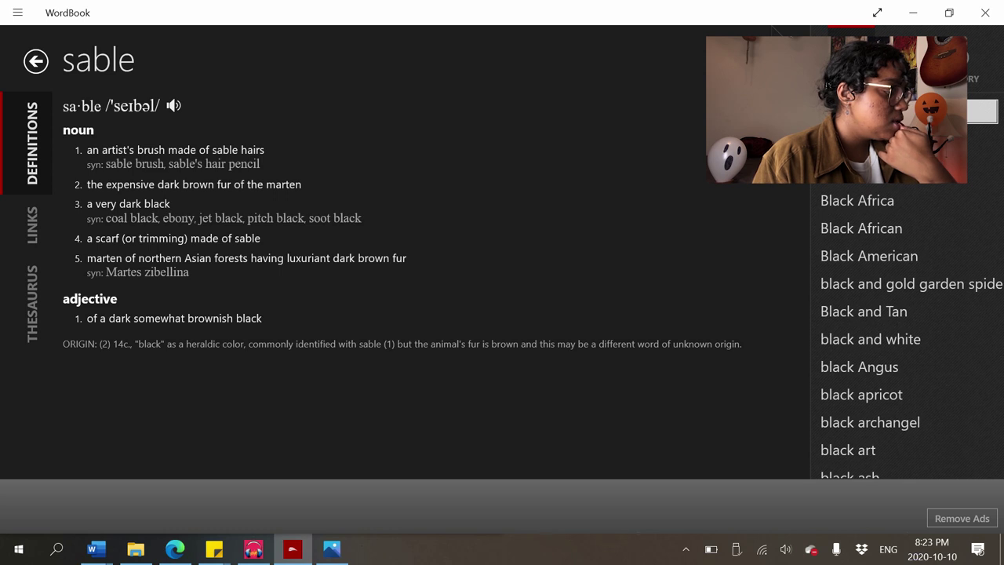
Return to the Word document and finish the fur sentence with "sable, groomed by an unknown hand."
key("alt+Tab")
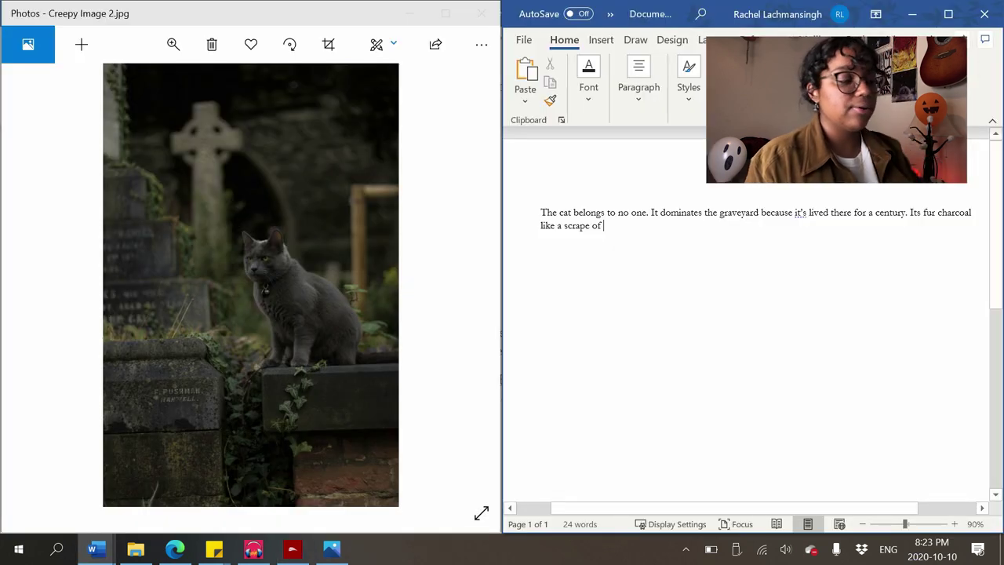
type("sable")
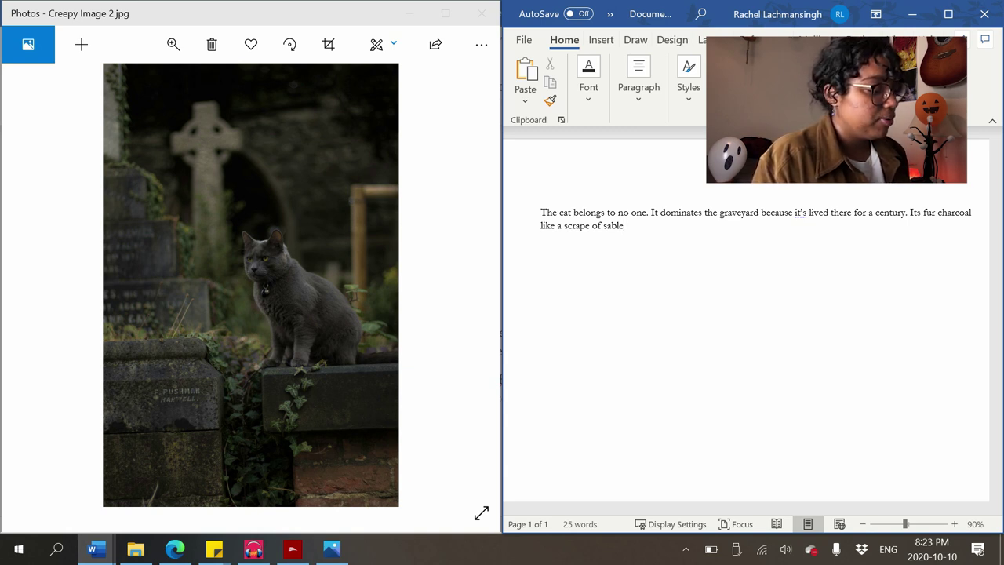
type(", groomed by an unknown hand. A ")
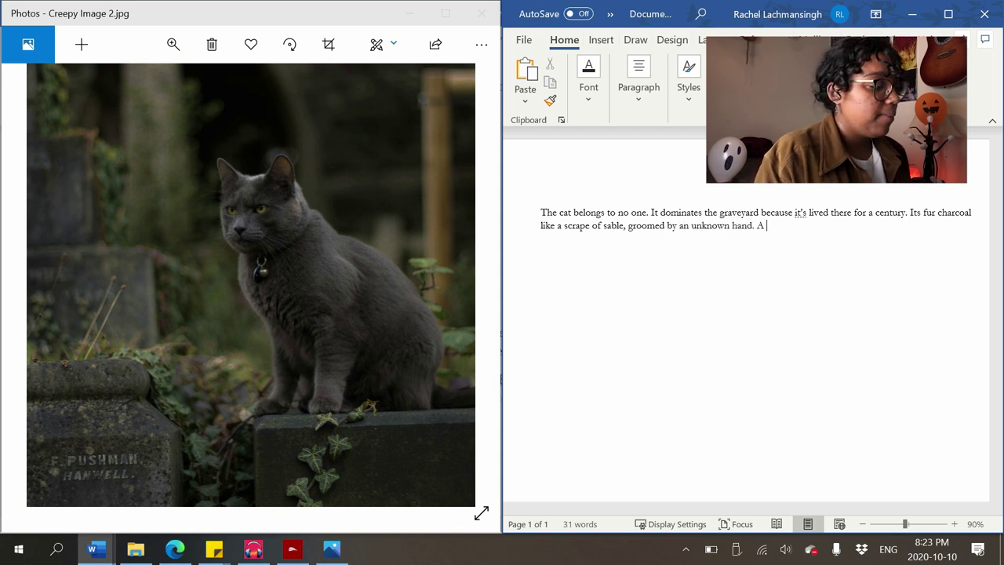
Continue the paragraph with "A belly clings to its neck and rings like symphony"
type("belly clings")
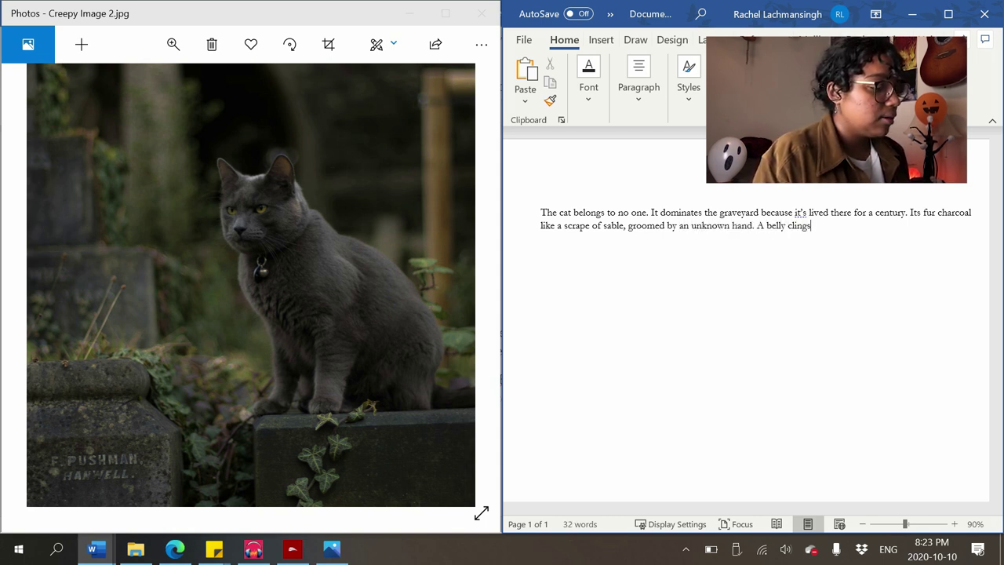
type("nec")
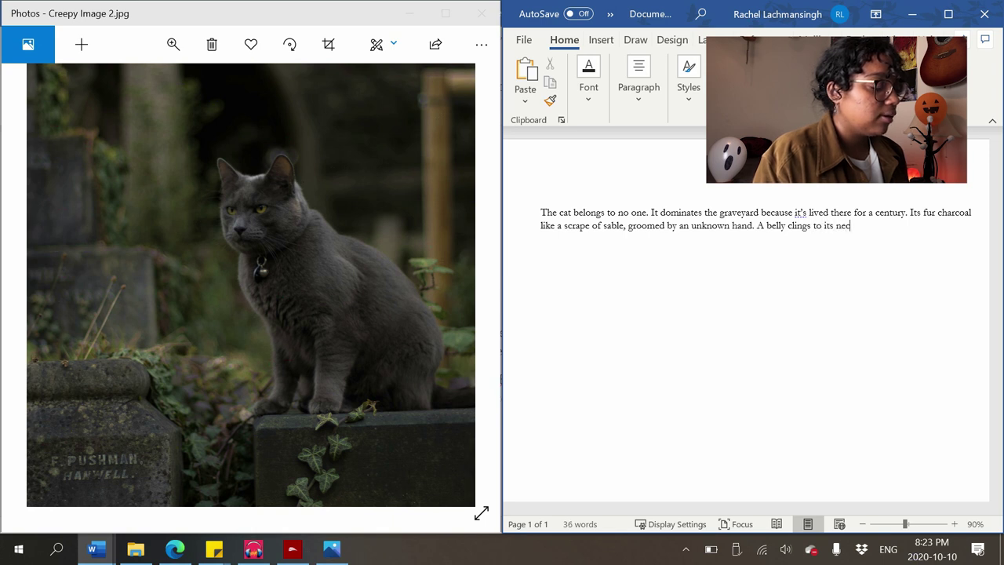
type("k and rings")
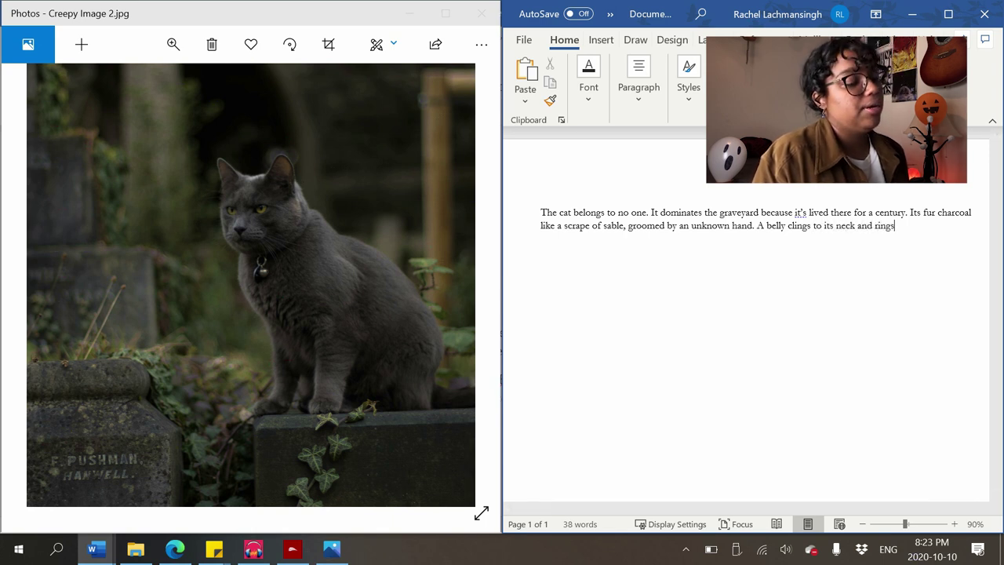
type(" like sy")
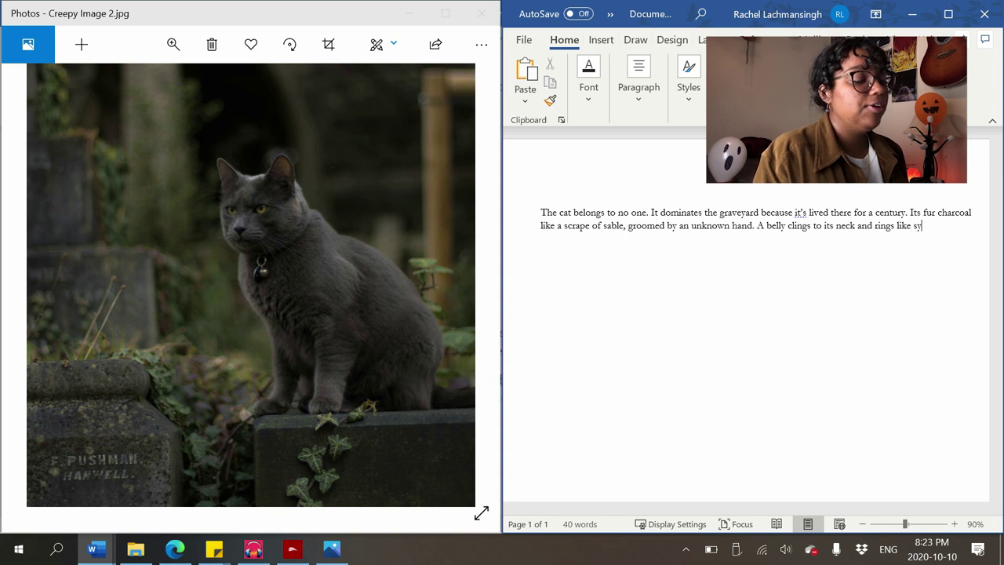
type("mphony")
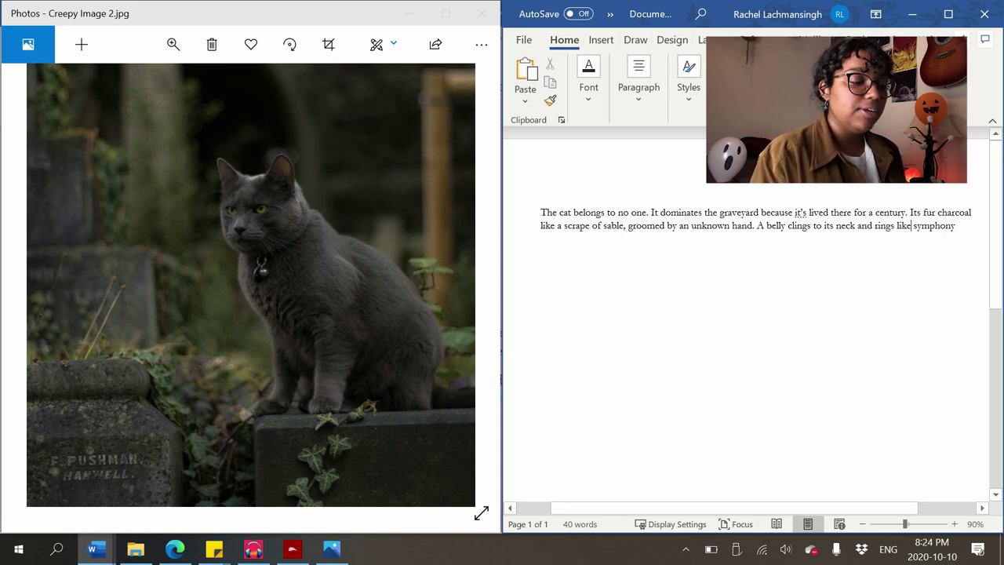
Replace "like" with "in" before "symphony" in the last sentence
key("BackSpace")
key("BackSpace")
key("BackSpace")
key("BackSpace")
type("in")
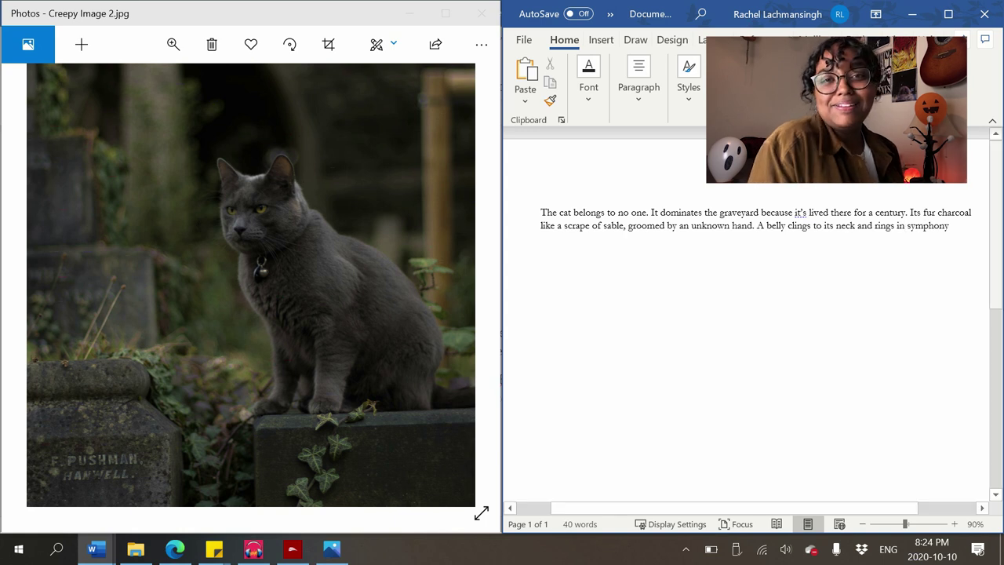
Correct "belly" to "bell" and end the sentence with a period after "symphony"
scroll(745, 314, "right", 1)
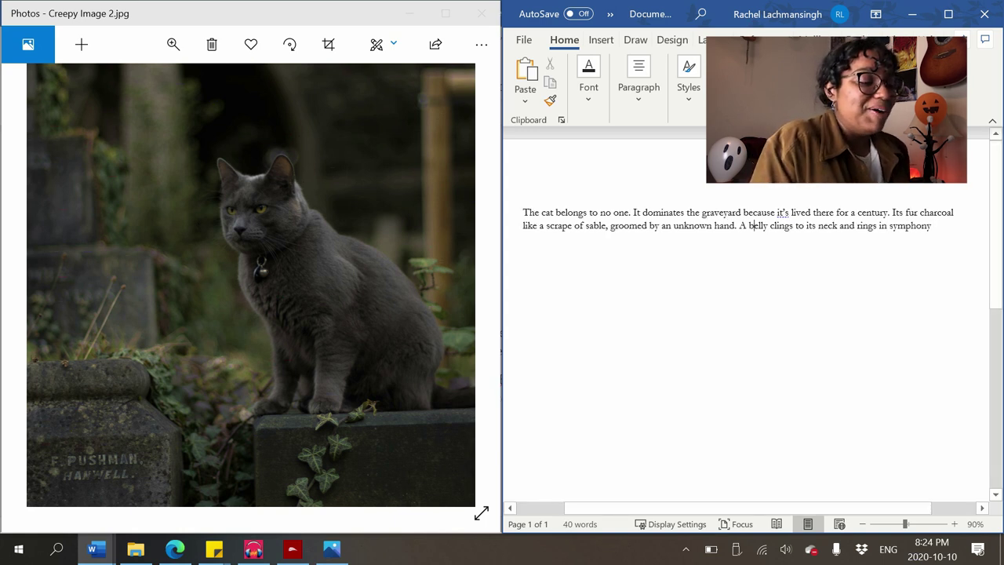
key("Delete")
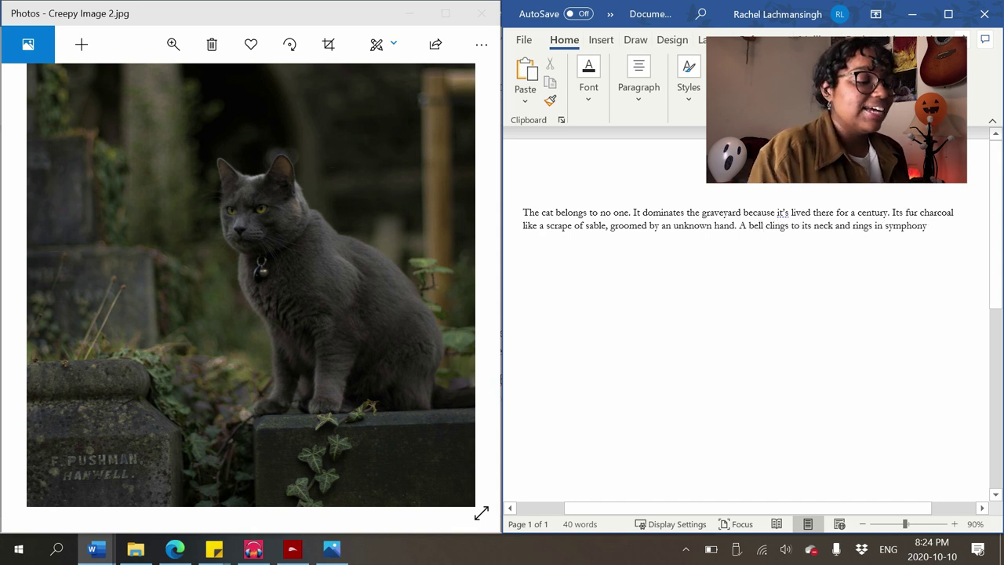
key("BackSpace")
type(".")
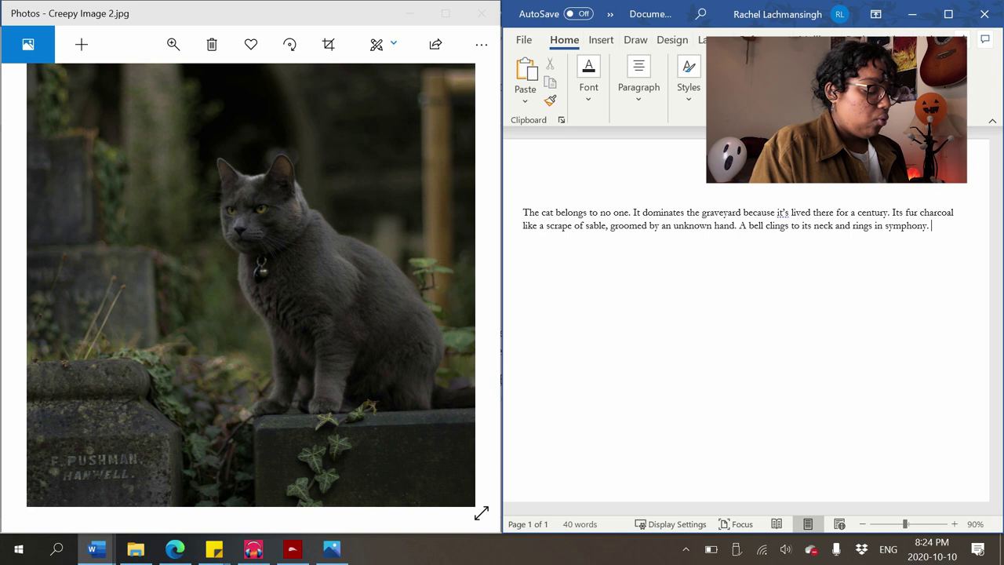
Add the sentence "Her eyes two coins of celery, marked with oval pupils.", checking the cat's eyes close up in the photo
type("H")
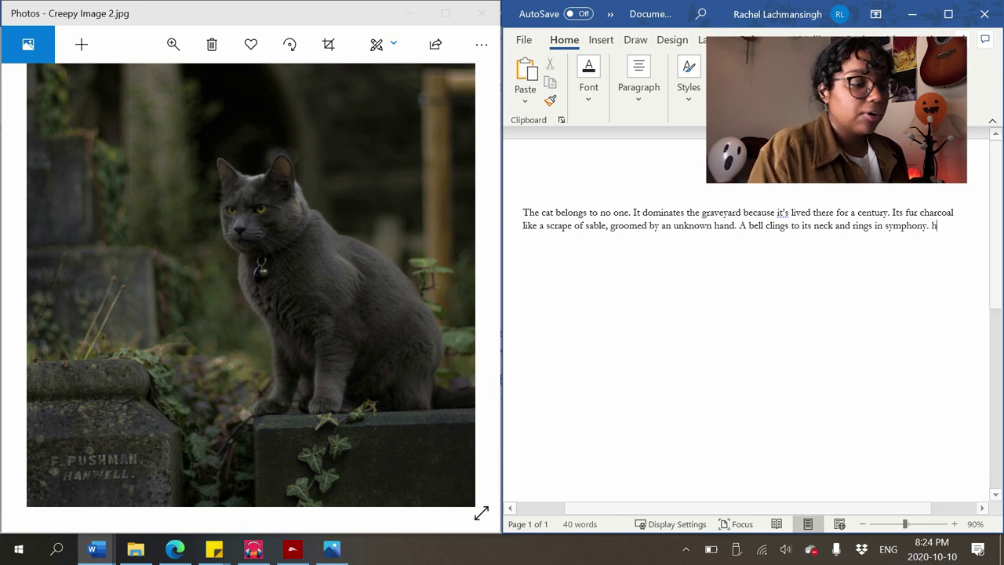
type("er eyes two ")
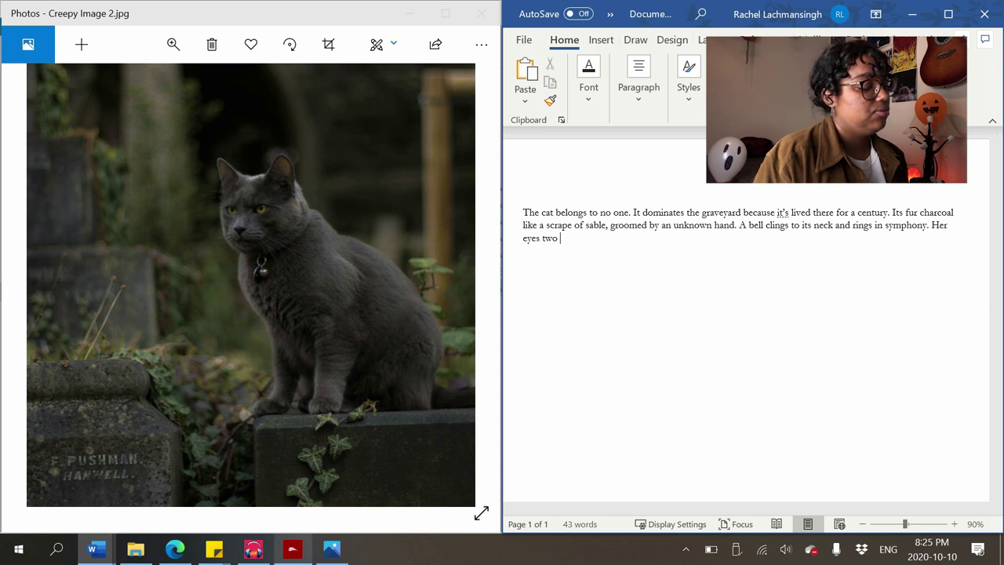
type("coins of celery")
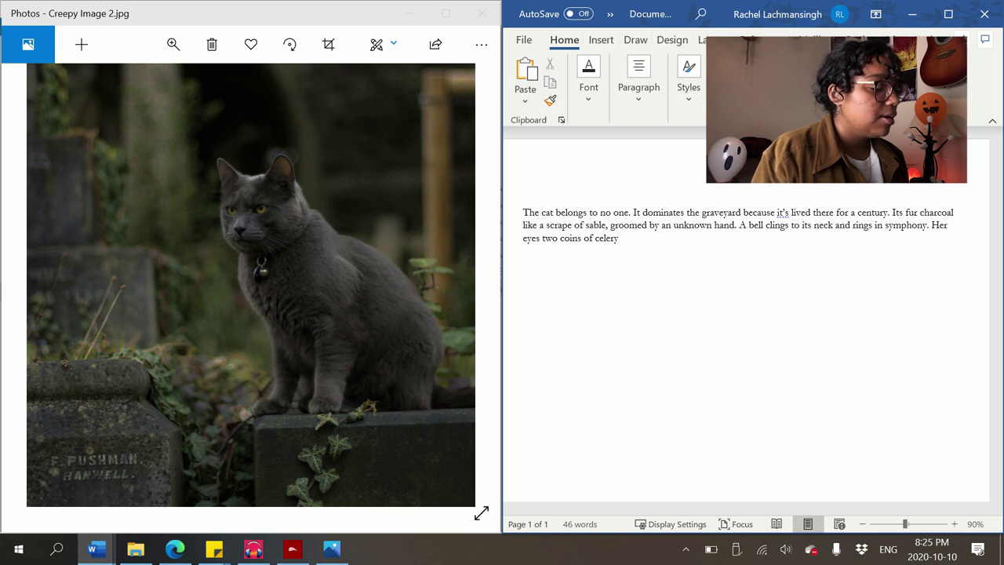
double_click(278, 264)
left_click_drag(277, 264, 304, 347)
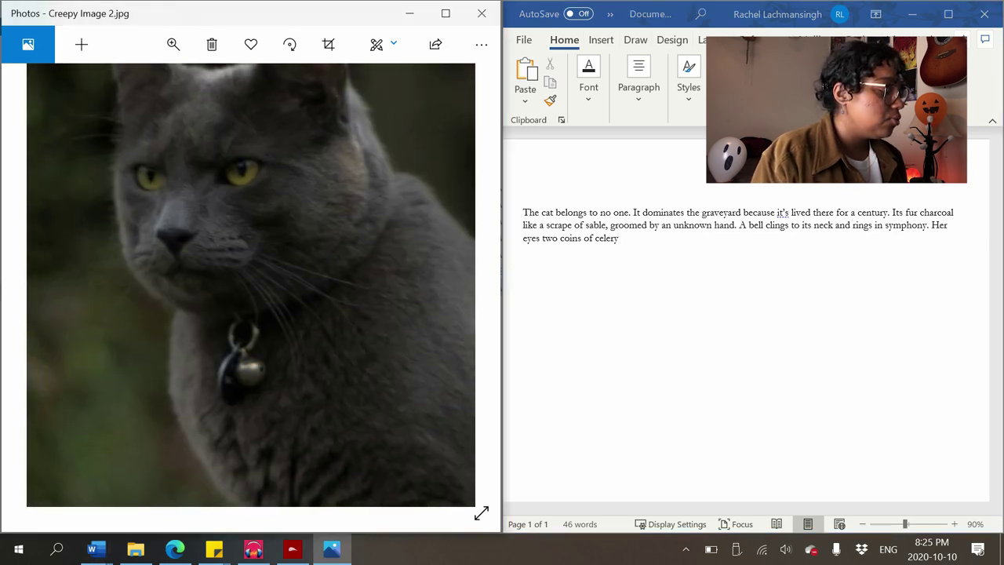
left_click(620, 238)
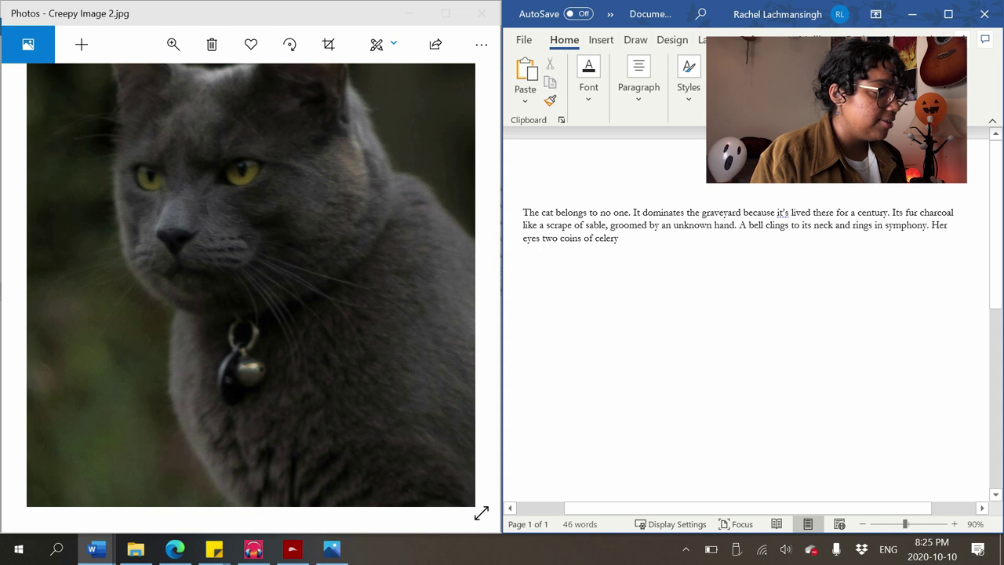
type(", marked with oval pupi")
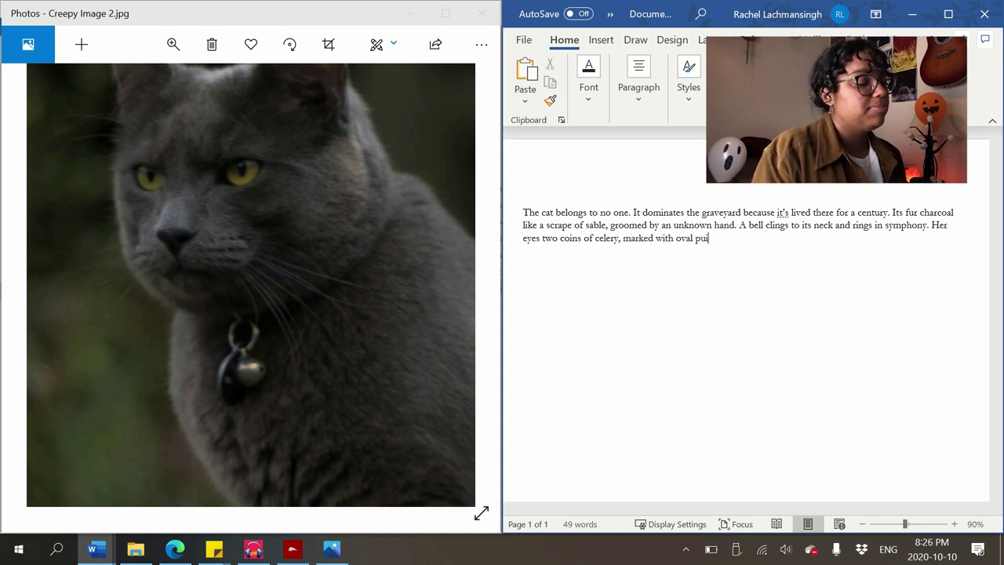
type("ls. ")
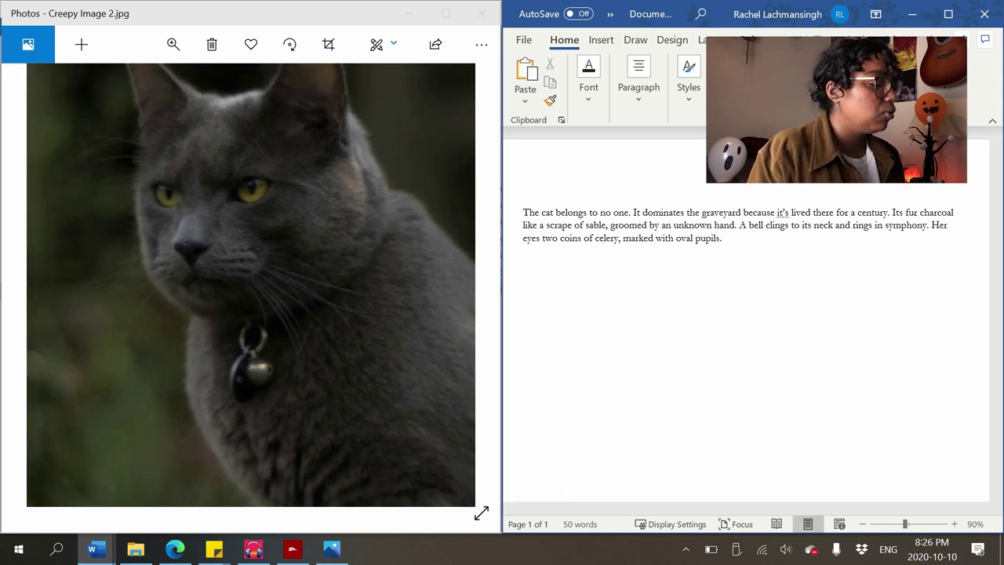
Add the sentence "She sits on a headstone ringed with ivy—this is her throne." to the paragraph
type("She sits on")
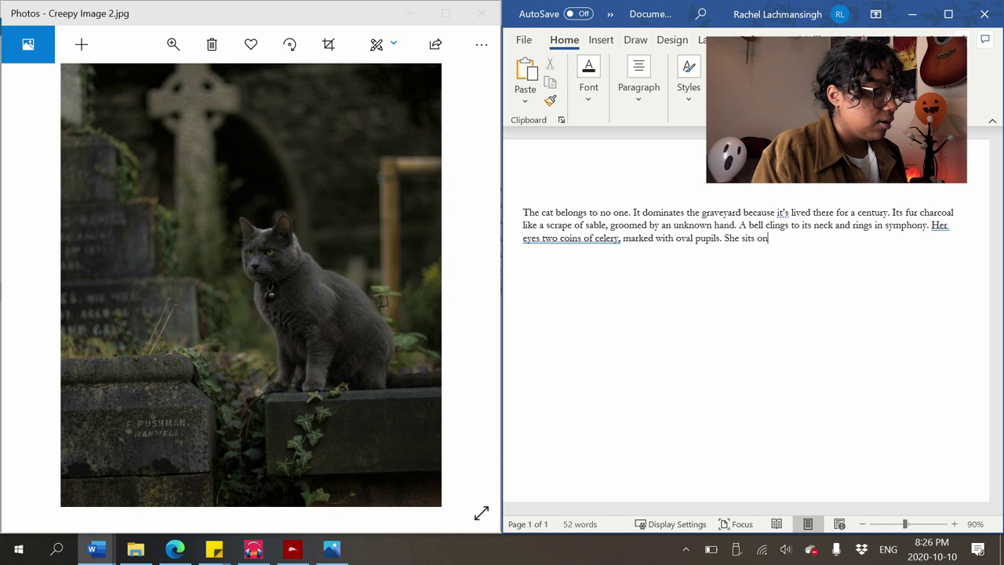
type(" a headstone n")
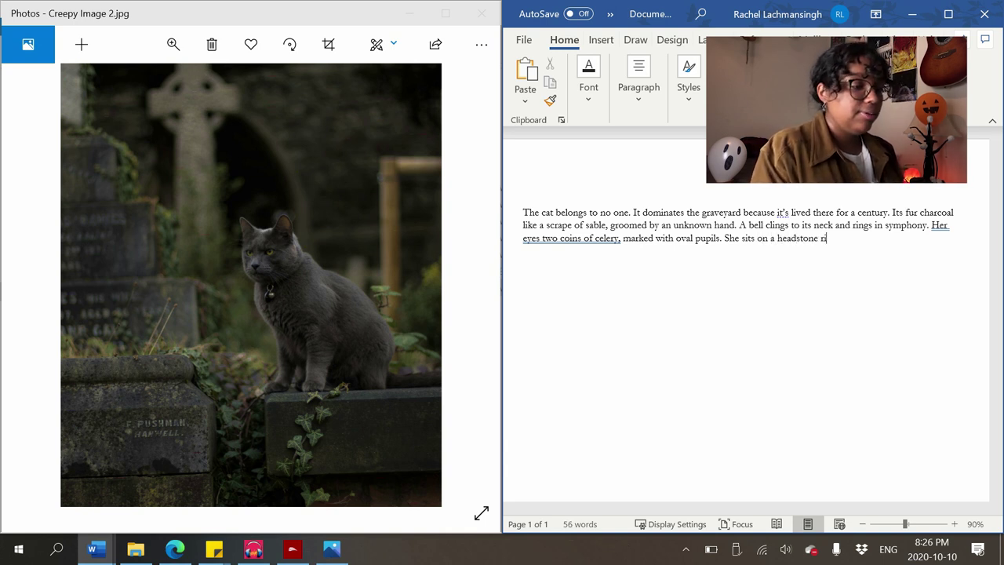
type("nged with ivy")
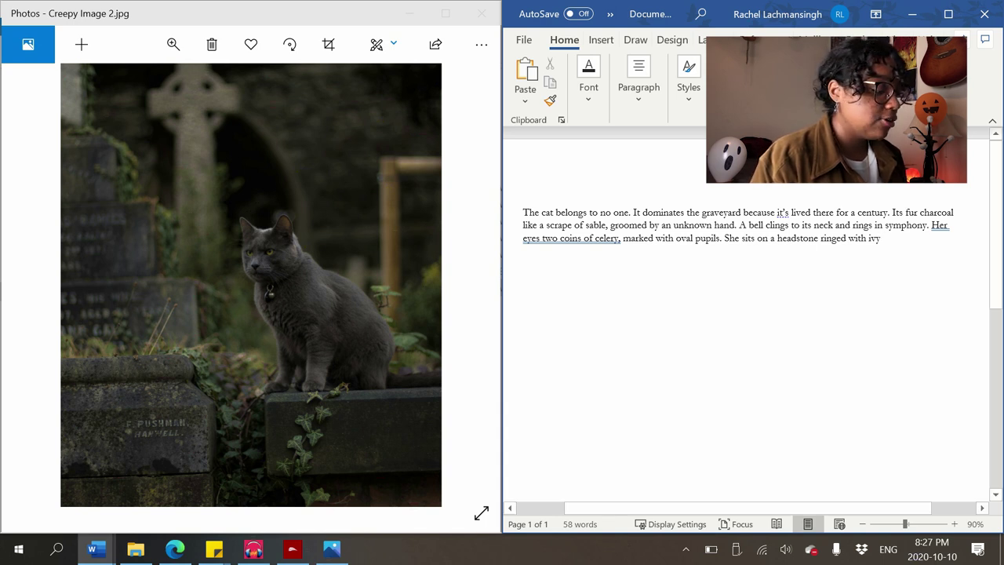
type("--th")
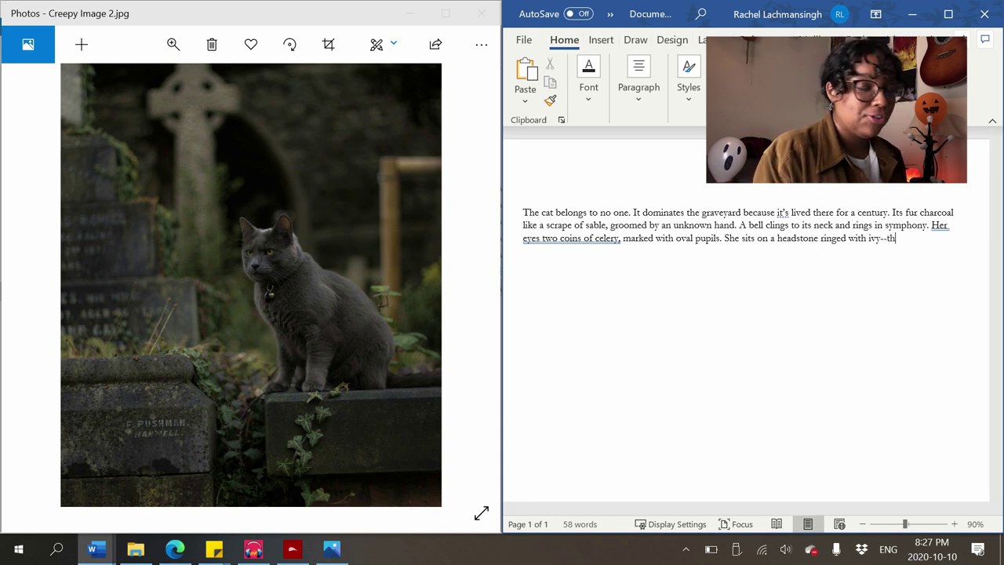
type("is is her throne. ")
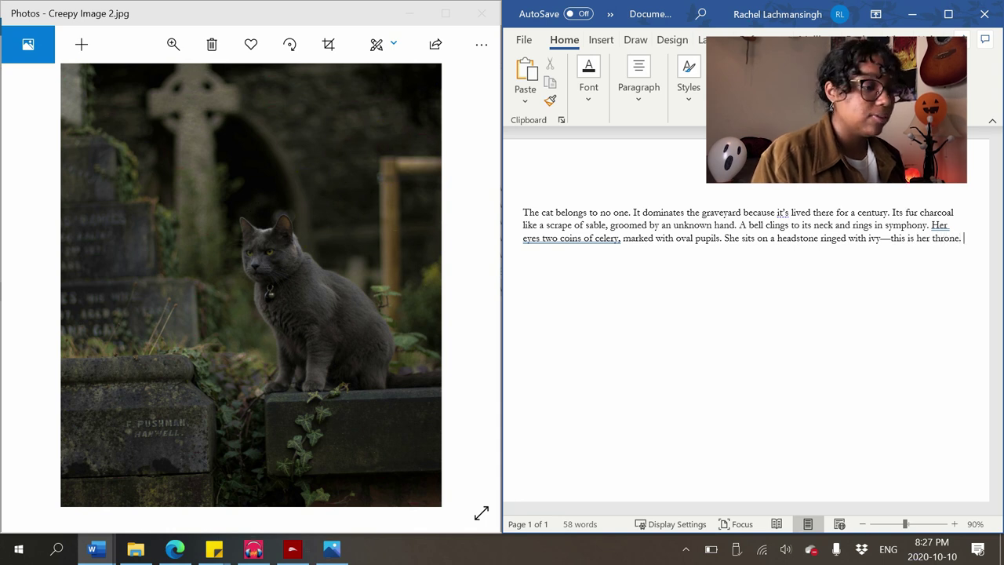
End the paragraph with "A cross stakes behind her, but she is the holiest thing on site."
type("A c")
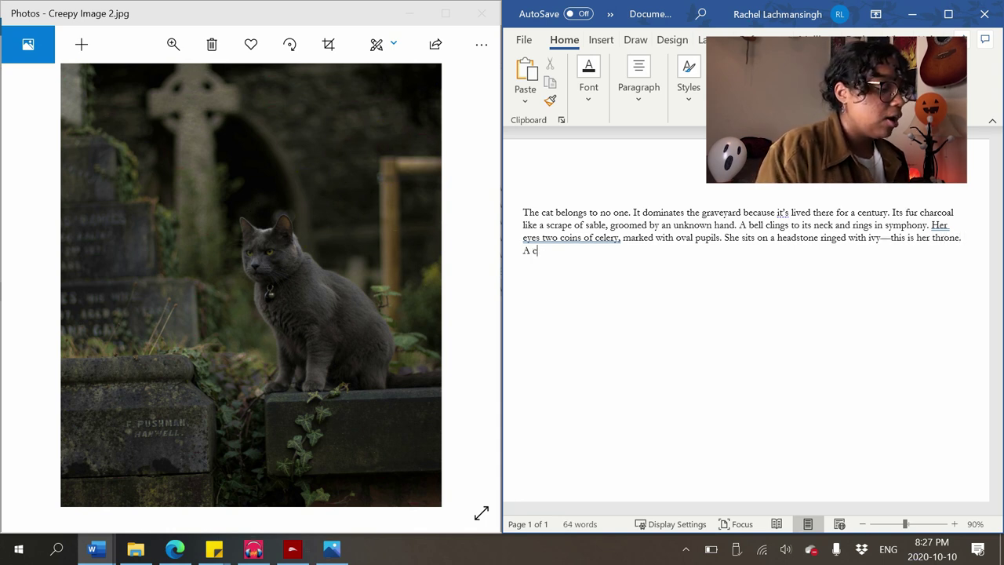
type("ross stakes b")
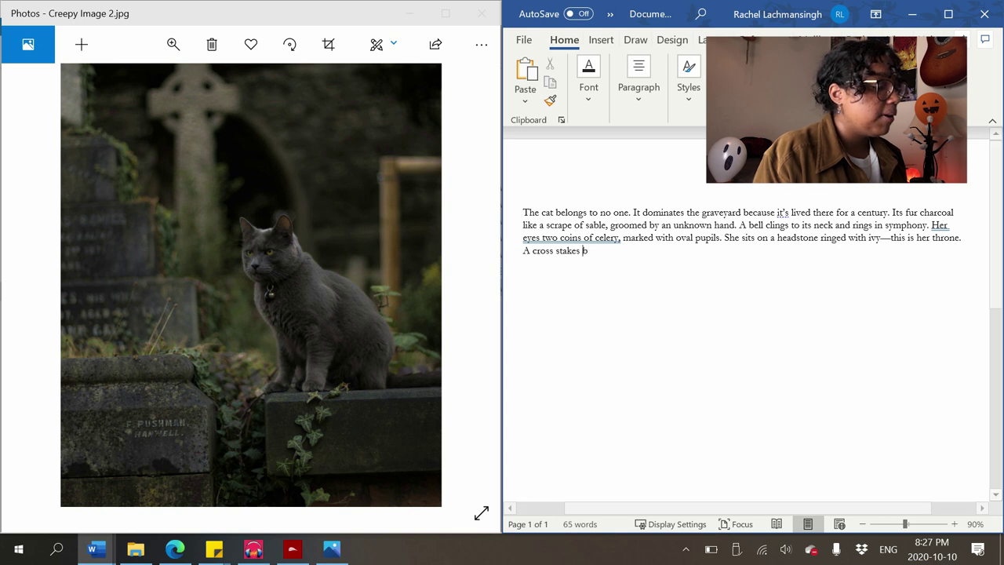
type("ehind her, but sh")
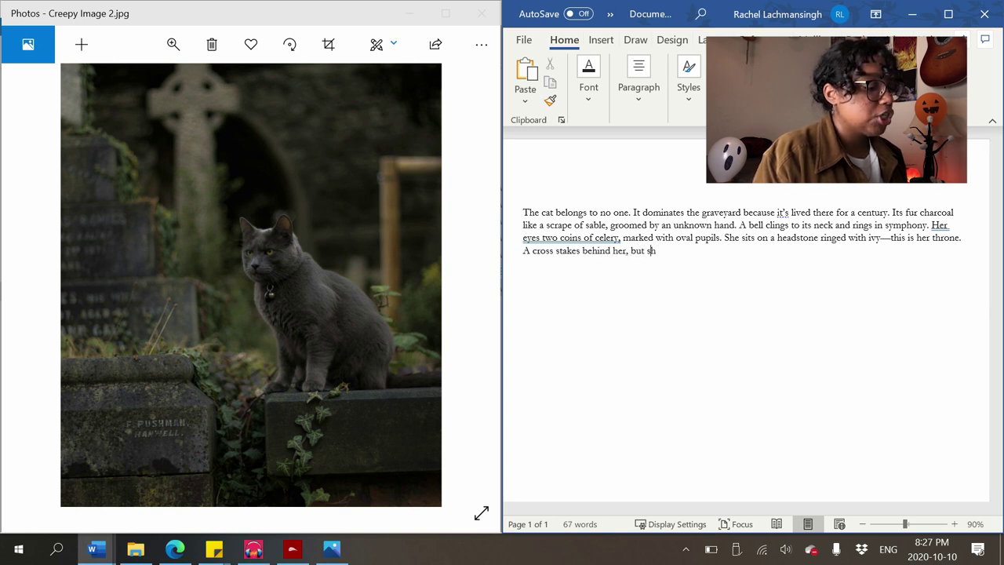
type("e is the holiest thing ")
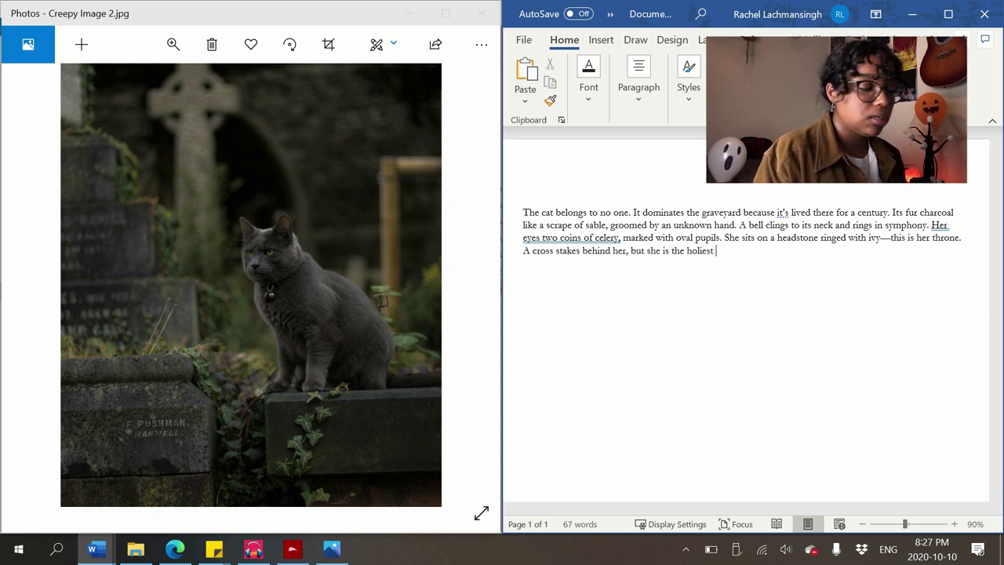
type("ng on site.")
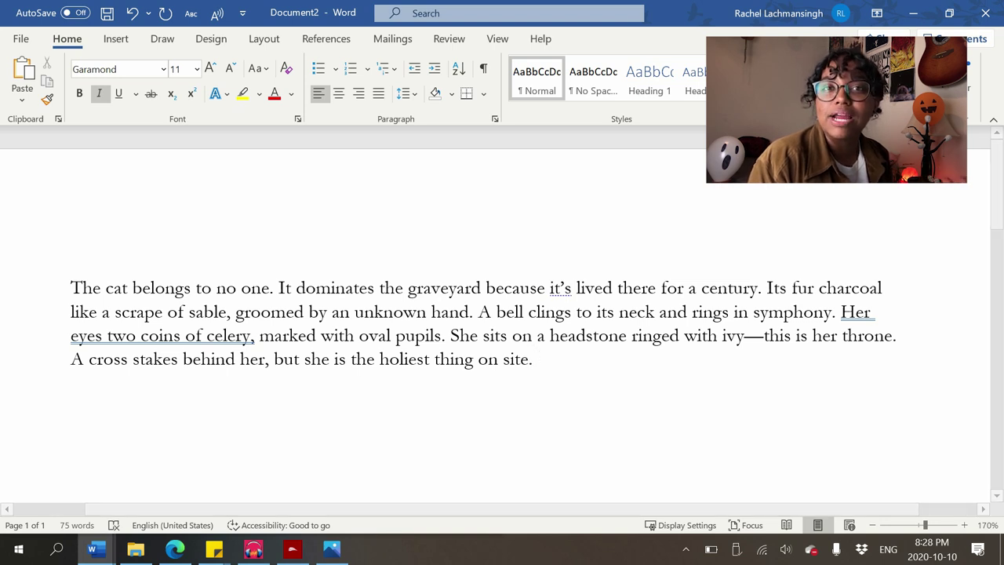
Review the finished cat paragraph and bold the phrase "charcoal like a scrape of sable"
scroll(502, 314, "down", 1)
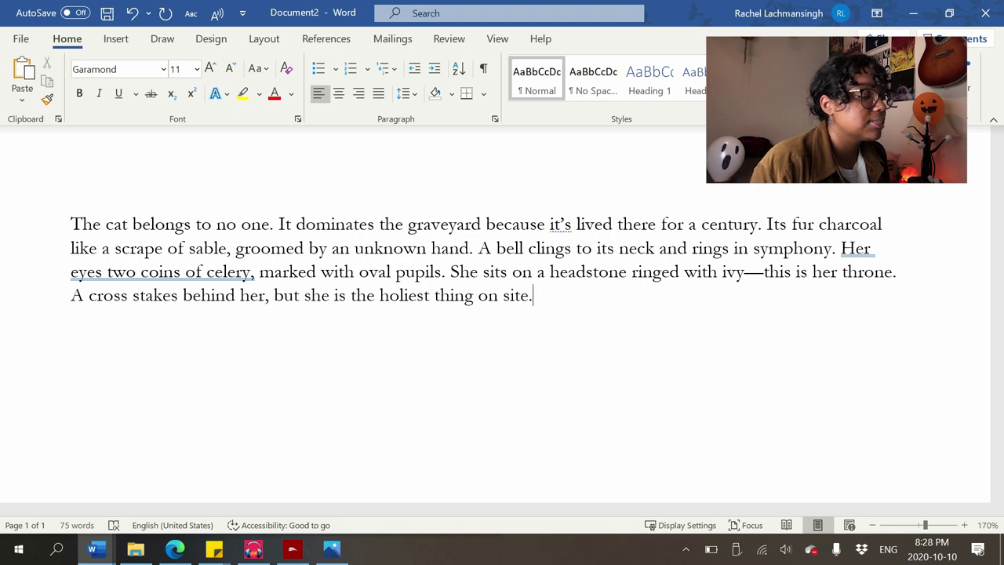
scroll(502, 314, "up", 1)
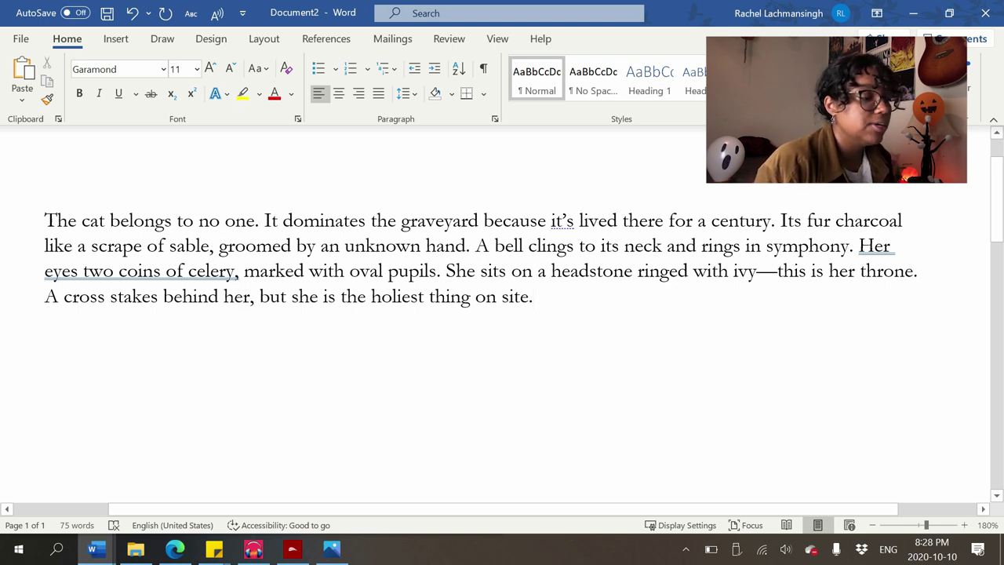
left_click_drag(776, 221, 57, 221)
left_click(534, 296)
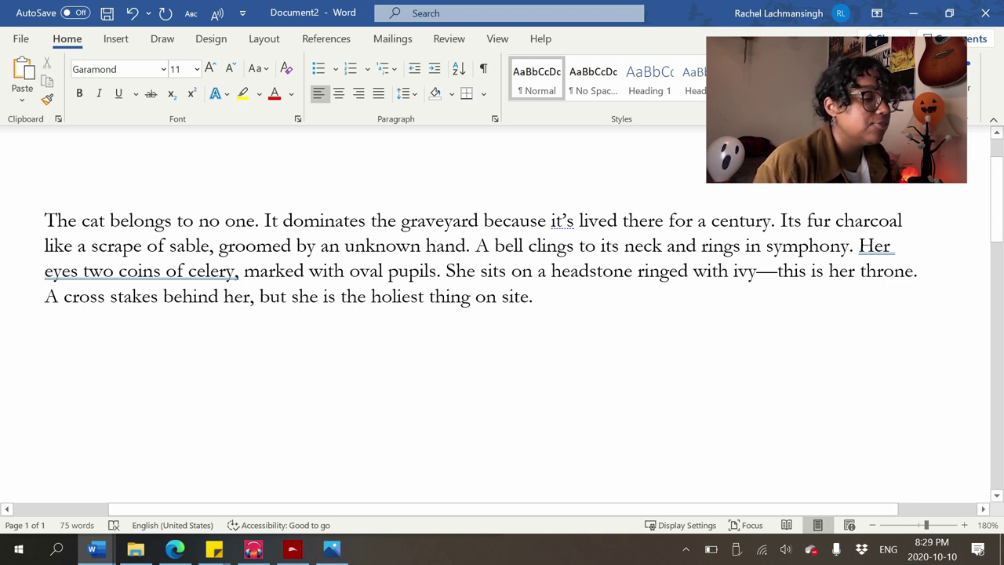
left_click_drag(835, 221, 210, 246)
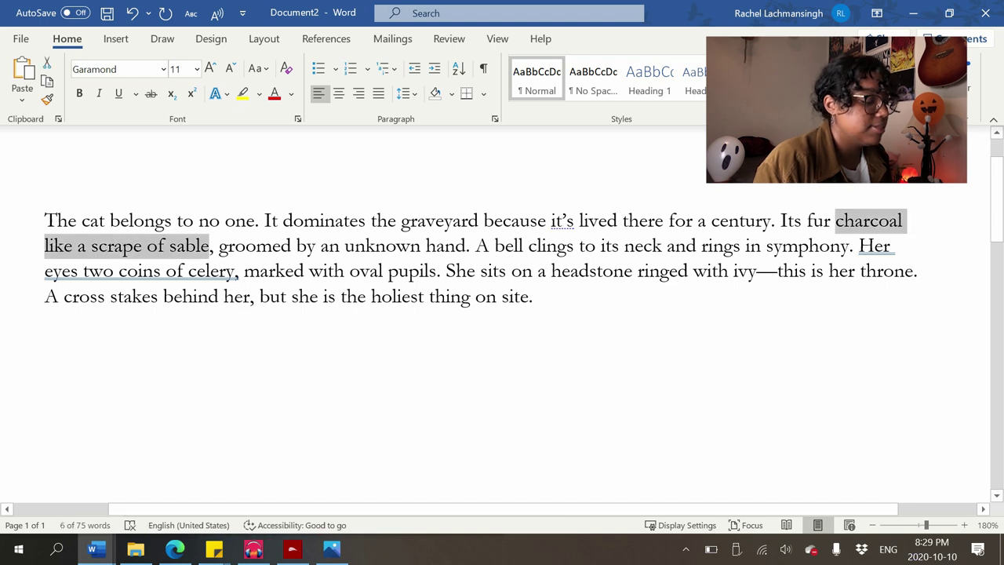
key("ctrl+b")
left_click(436, 298)
scroll(432, 272, "down", 1)
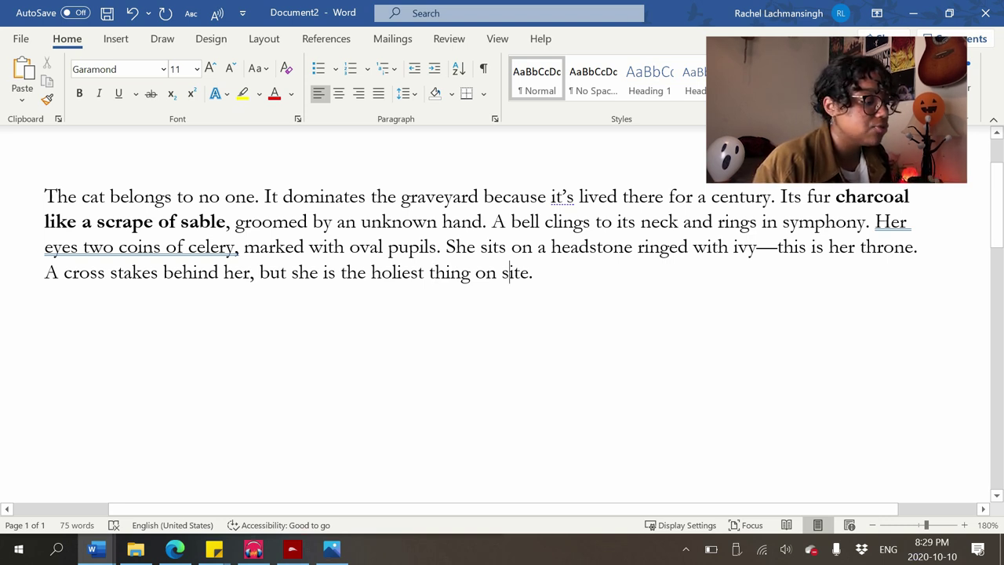
Check the cat photo again, return to the document and bold "cross stakes behind her" in the last sentence
key("alt+Tab")
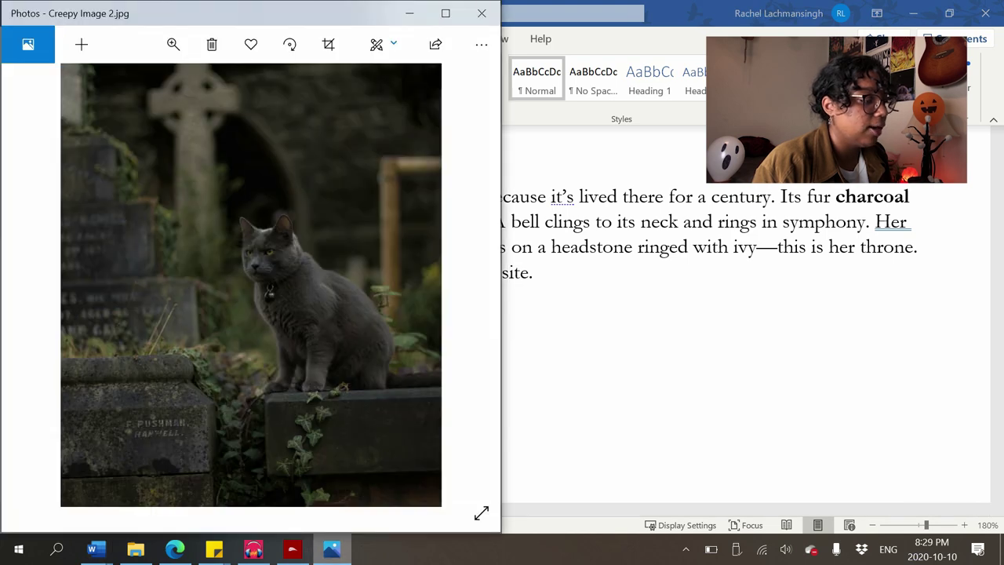
key("alt+Tab")
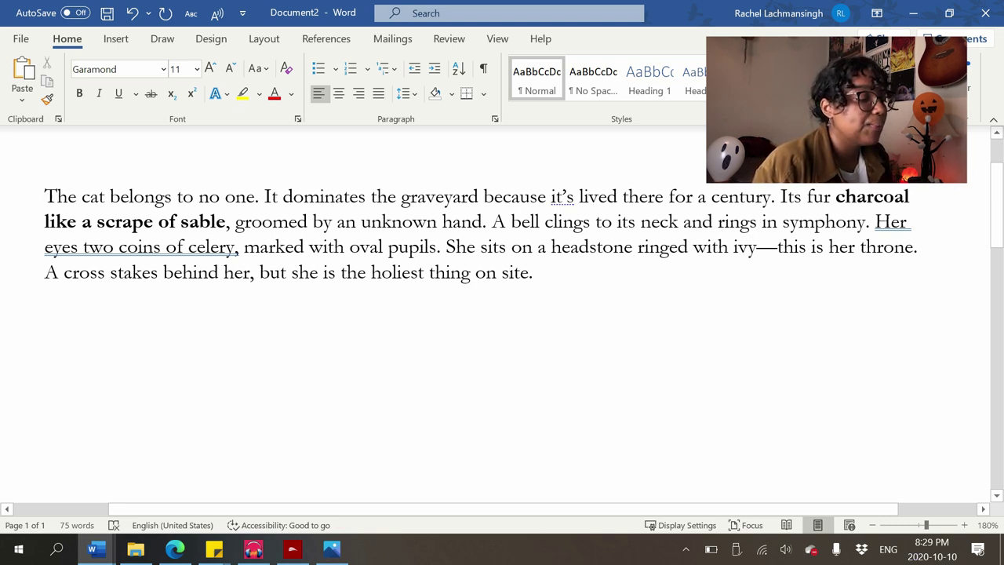
left_click(632, 247)
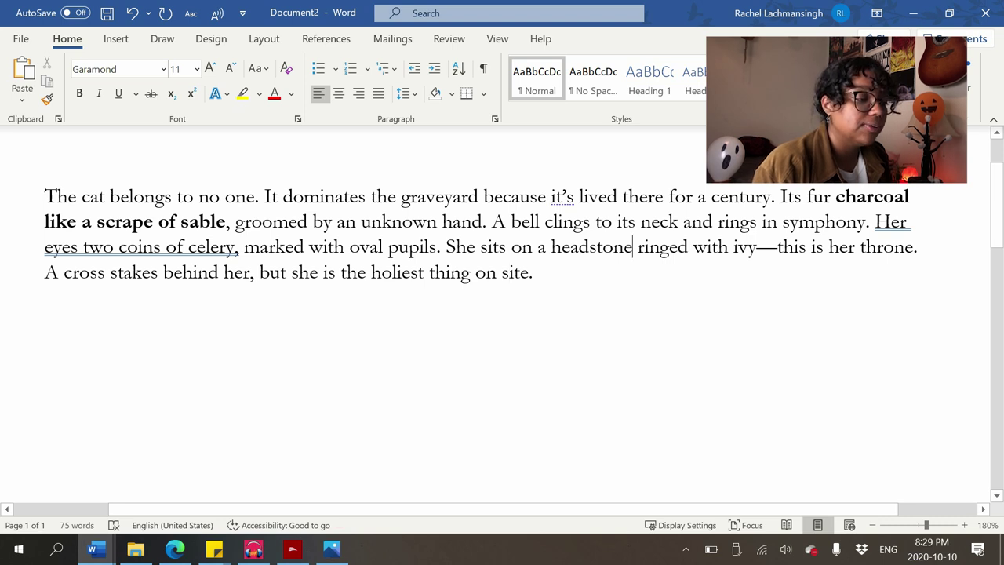
left_click(533, 272)
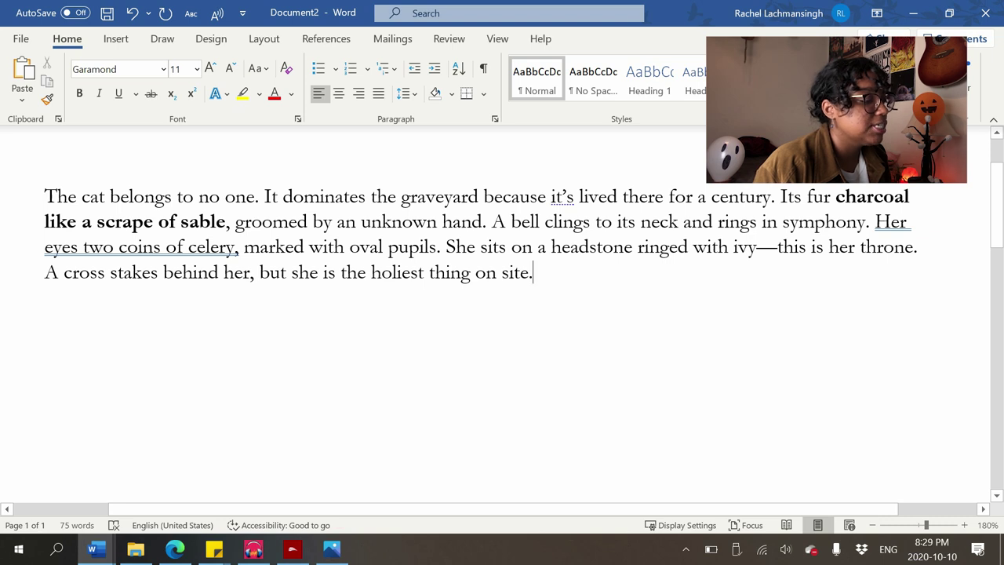
left_click_drag(64, 273, 242, 272)
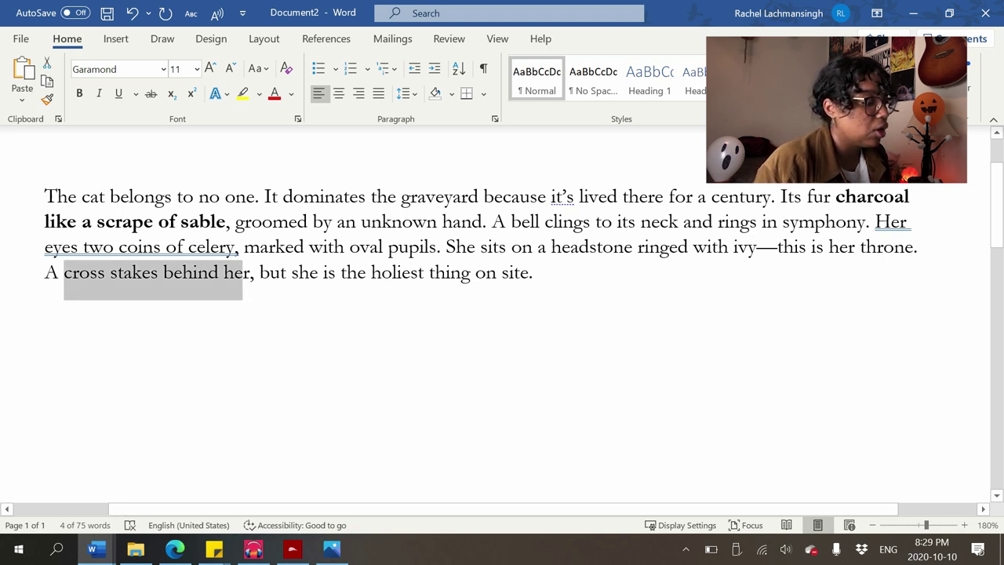
key("ctrl+b")
key("End")
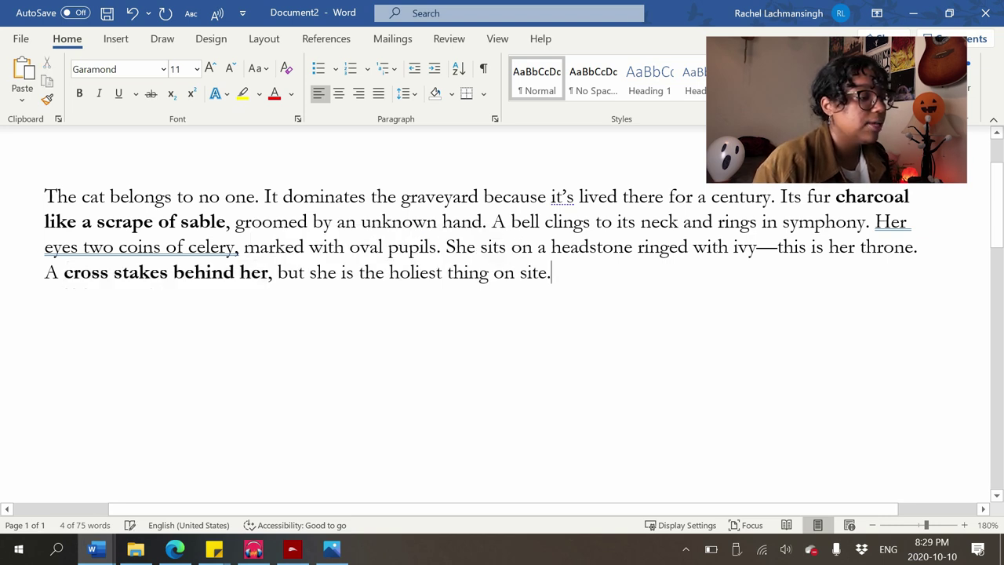
Bold the word "headstone" in the sentence about where the cat sits
left_click(579, 247)
key("ctrl+b")
left_click(463, 272)
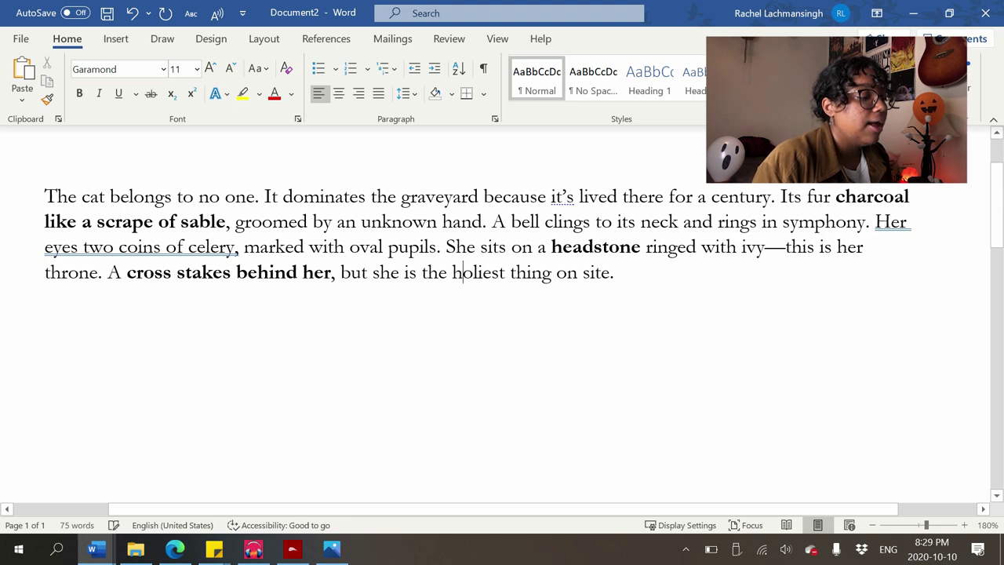
Examine the headstone and ivy close up in the cat photo, then return to the Word document
left_click(653, 247)
left_click(332, 548)
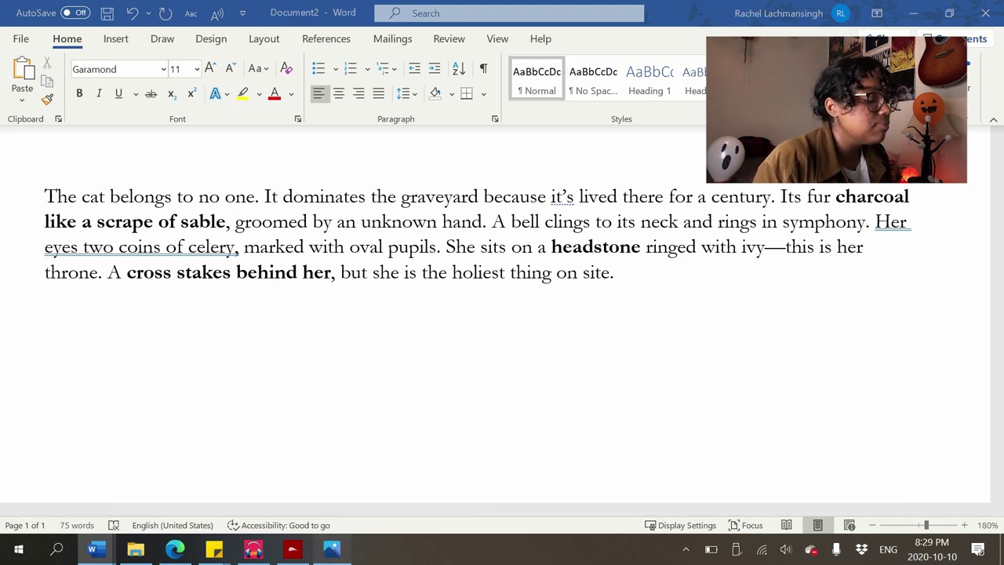
scroll(271, 345, "up", 3)
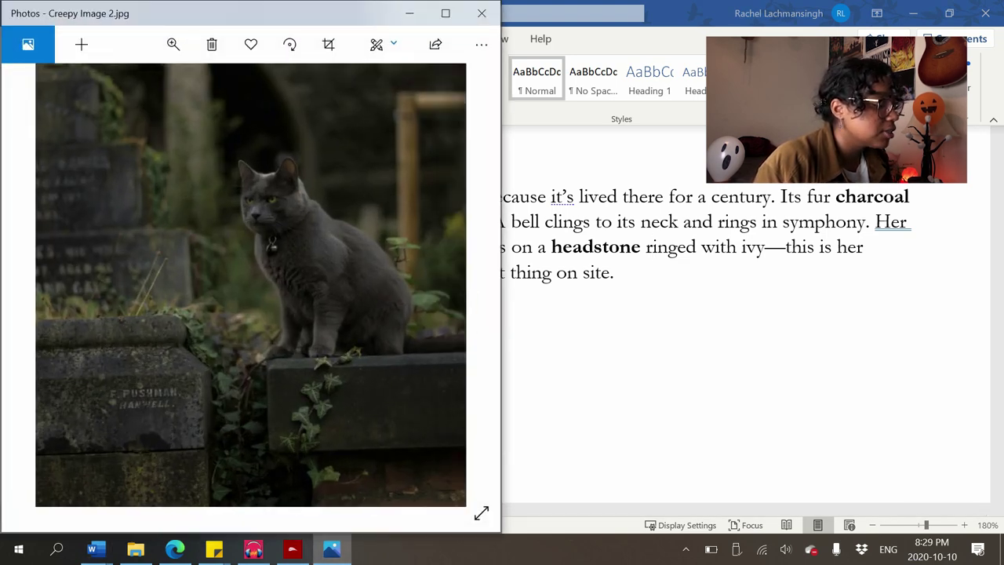
scroll(251, 285, "down", 2)
scroll(251, 285, "up", 3)
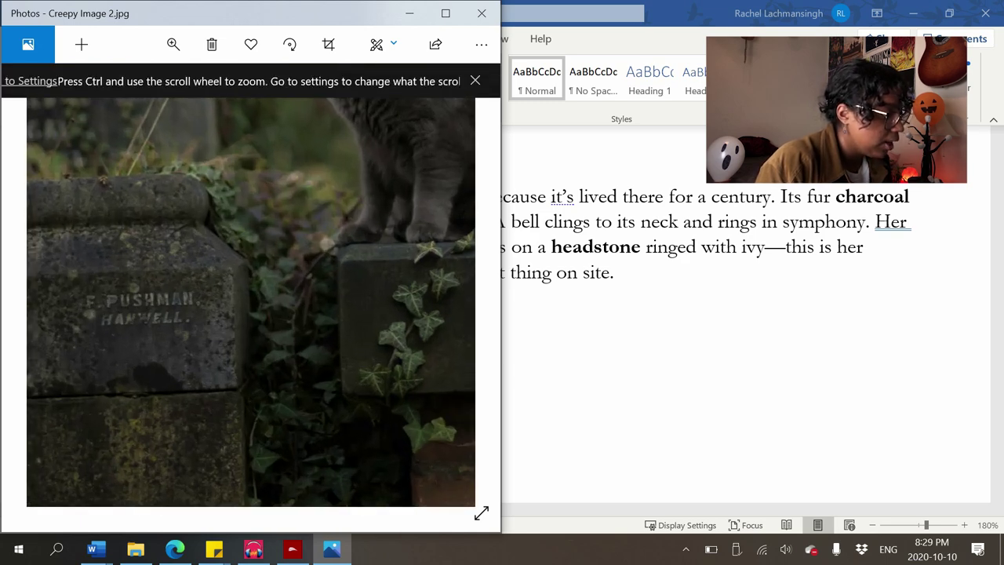
scroll(251, 314, "down", 2)
scroll(251, 313, "down", 3)
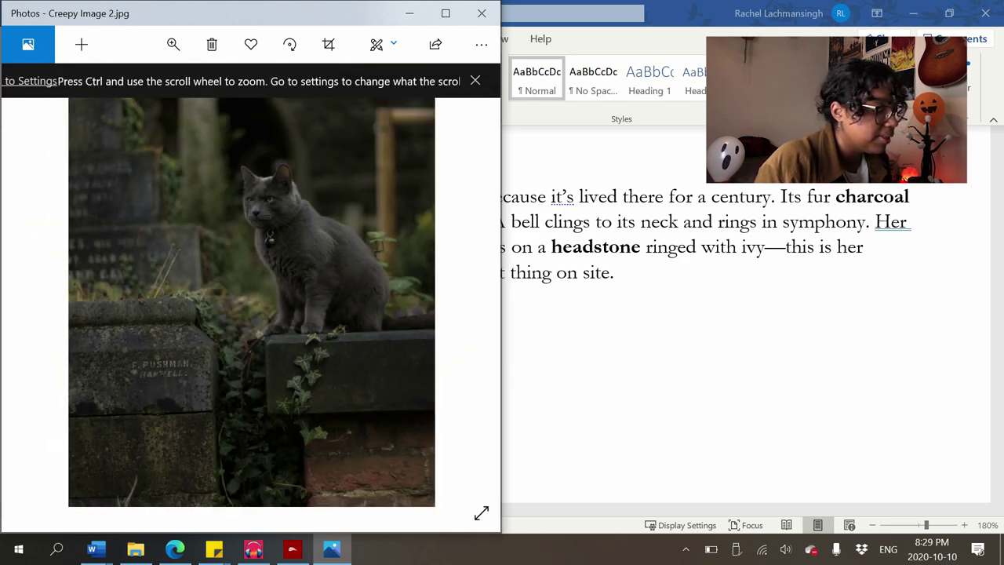
left_click(653, 246)
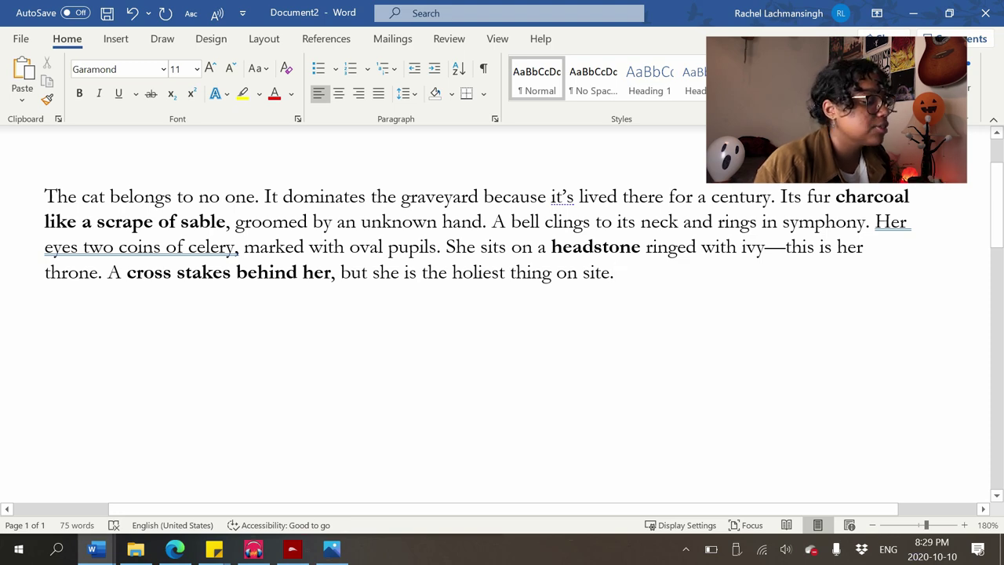
Look over the paragraph against the full cat photo, minimize the photo window and show the whole description on the page
scroll(501, 313, "down", 2)
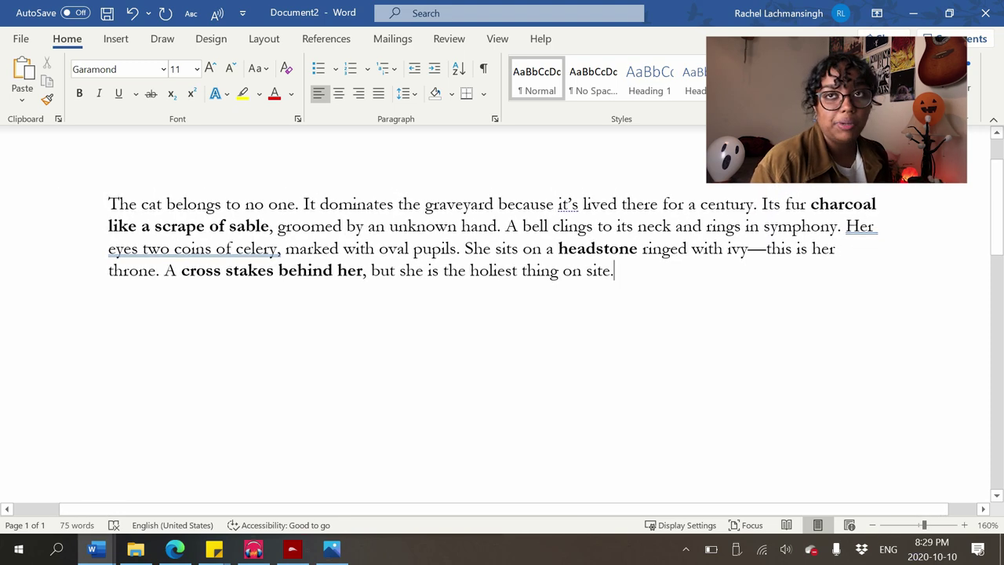
scroll(502, 313, "up", 1)
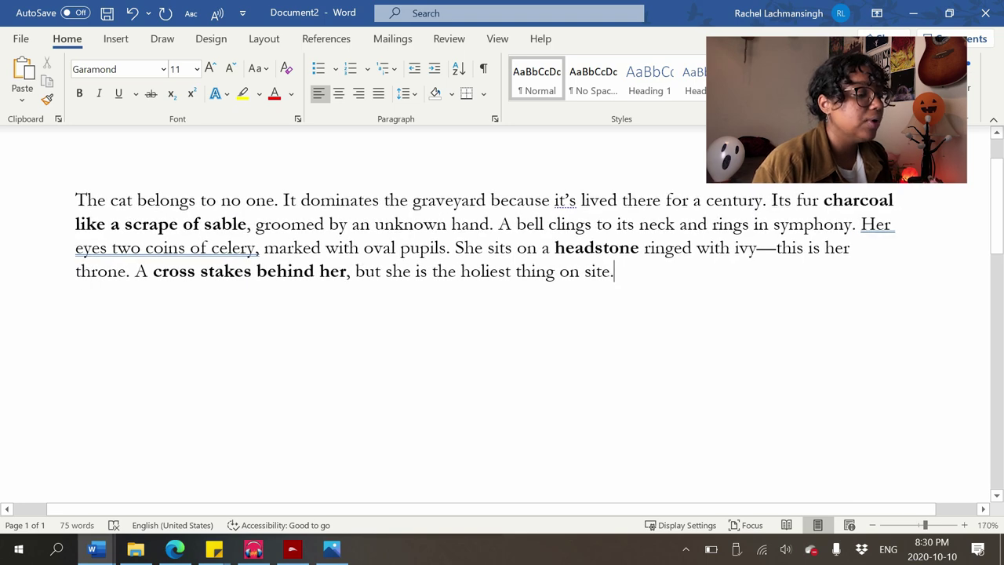
key("alt+Tab")
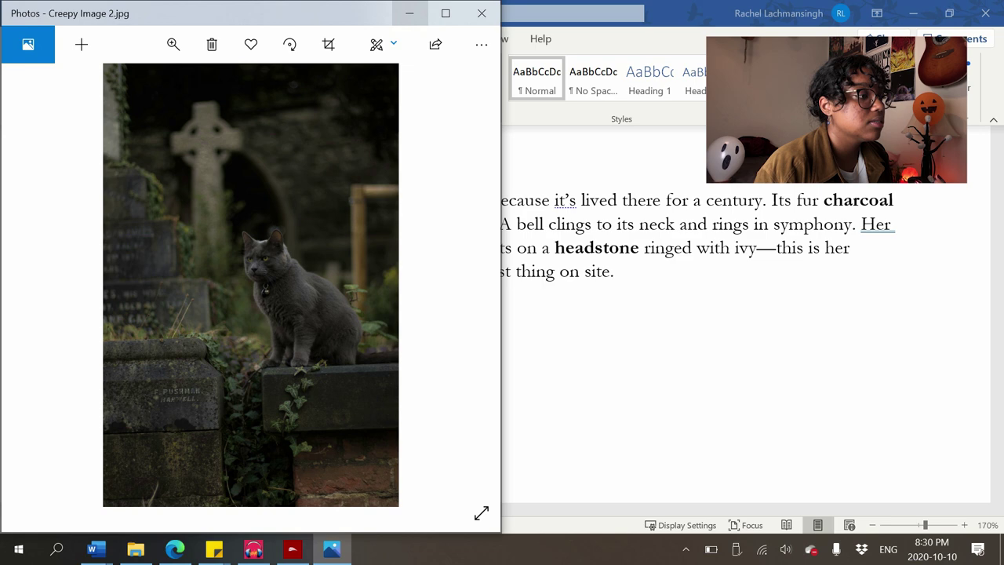
left_click(409, 13)
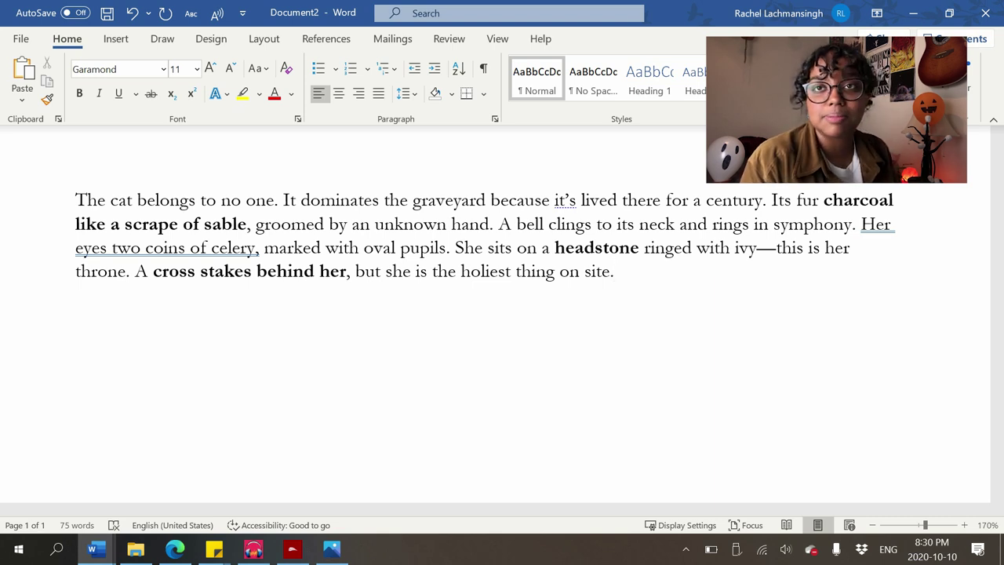
scroll(501, 314, "down", 3)
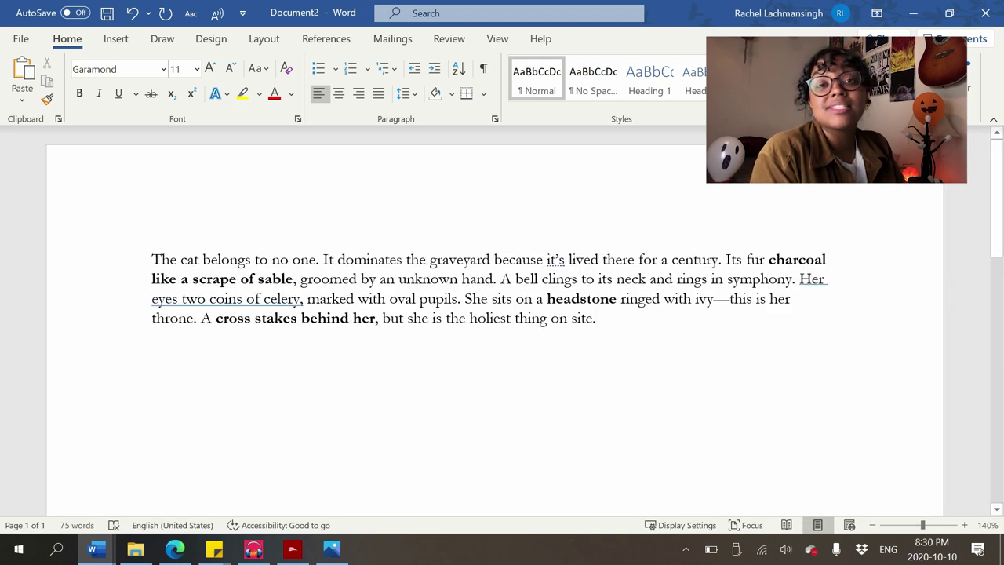